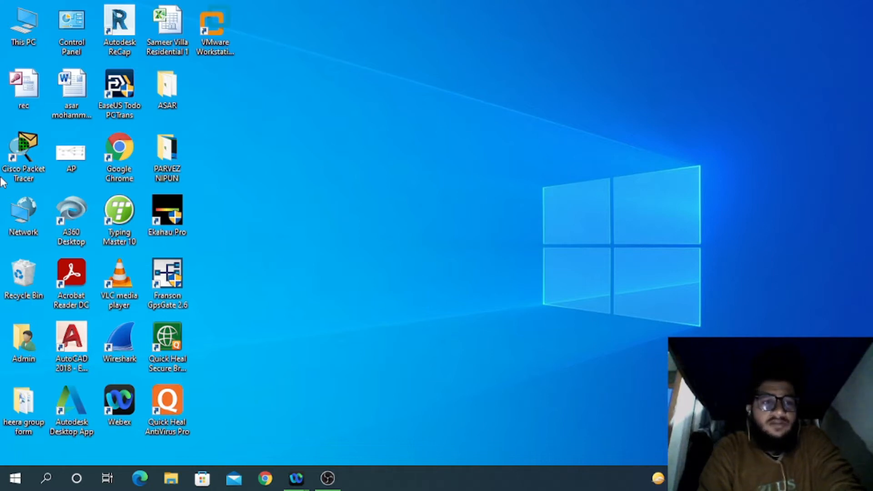
Step: Launch Cisco Packet Tracer from its desktop shortcut to get an empty logical workspace
double_click(19, 156)
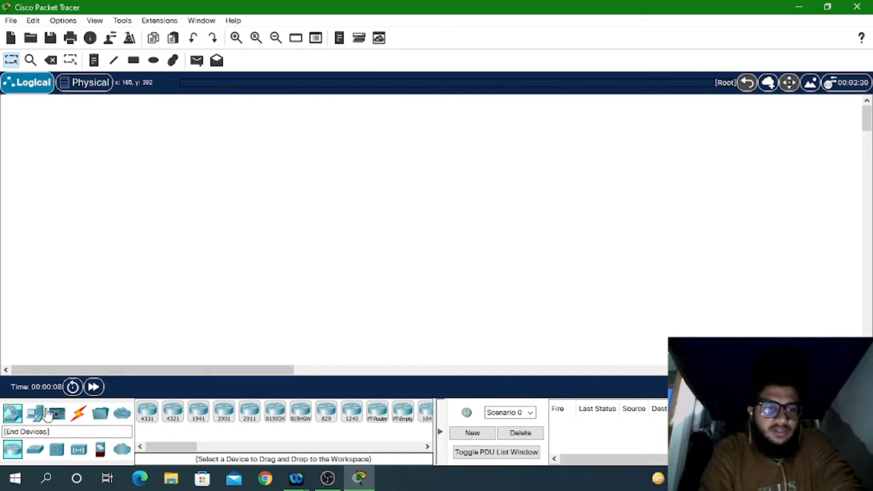
Step: Place a 2960 switch and, to its right, an ISR4331 router on the workspace
click(40, 457)
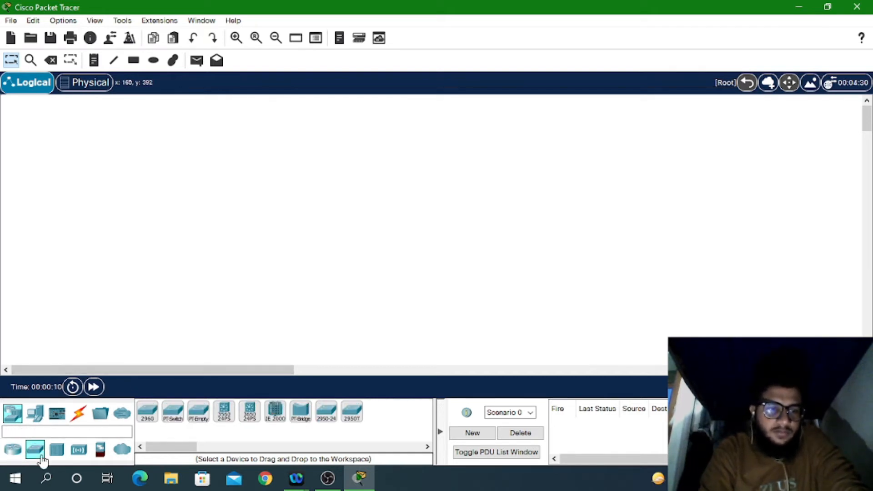
click(148, 412)
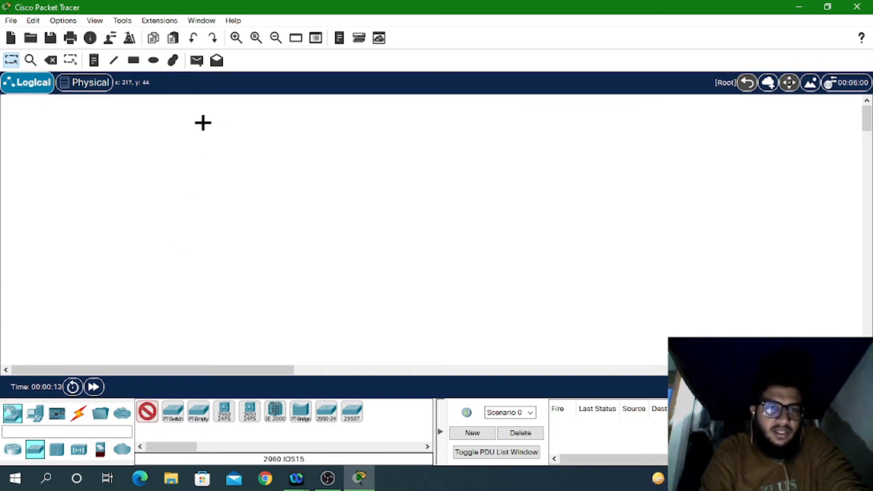
click(203, 123)
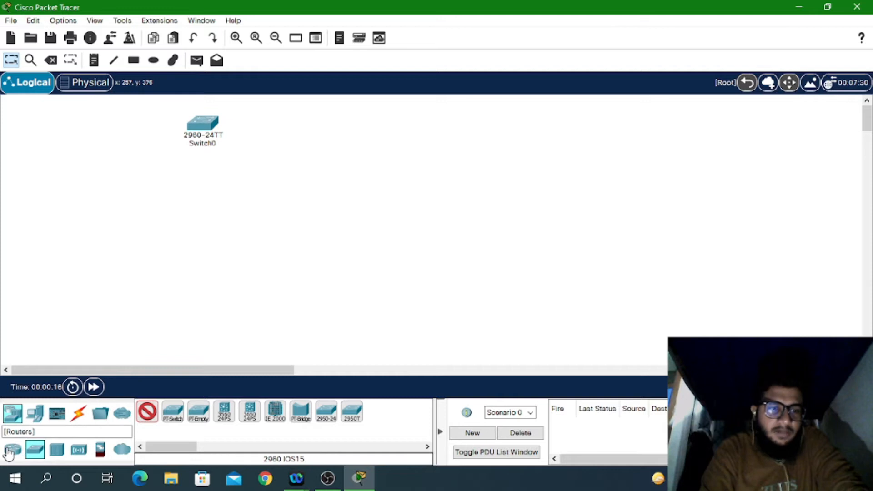
click(11, 451)
click(148, 412)
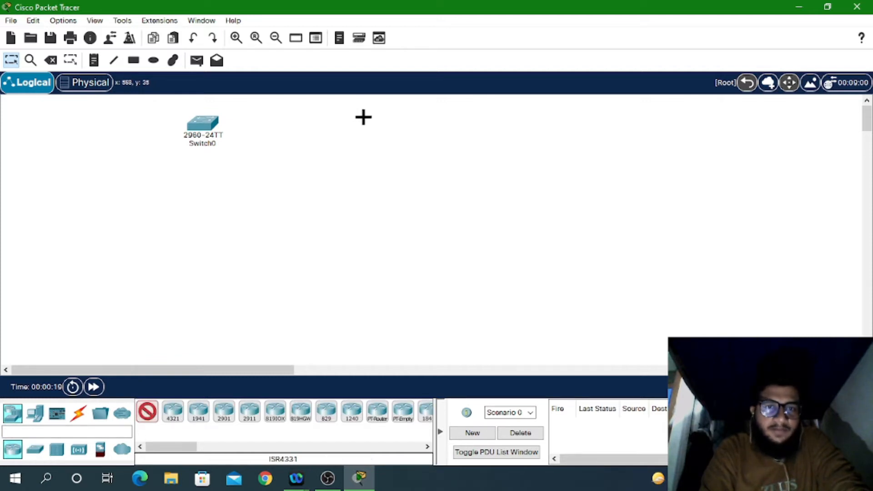
click(363, 118)
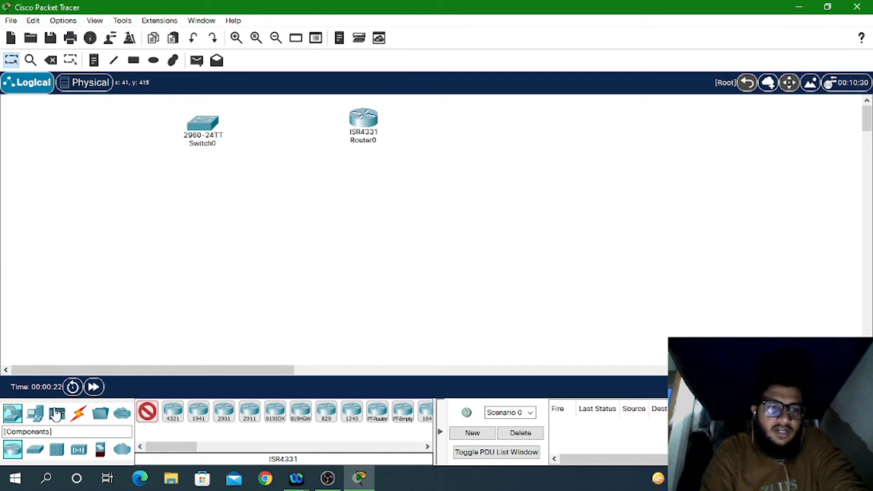
Step: Link Switch0 to Router0 with an automatically detected cable
click(78, 413)
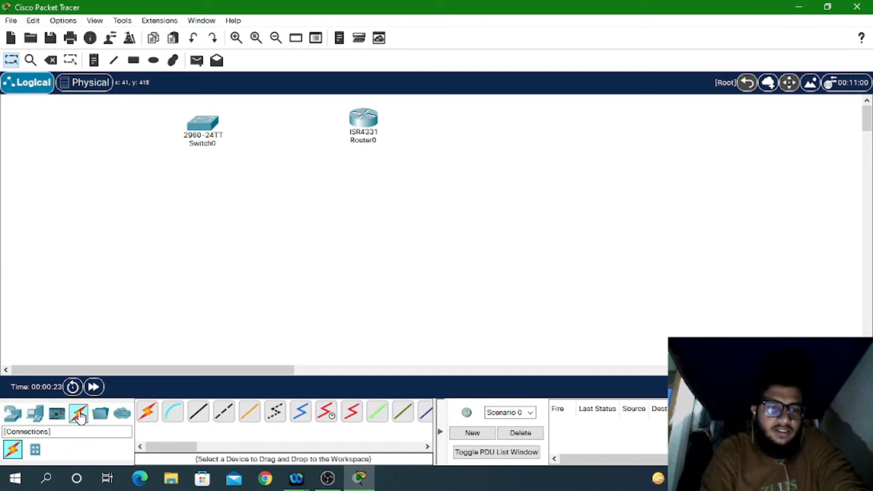
click(153, 415)
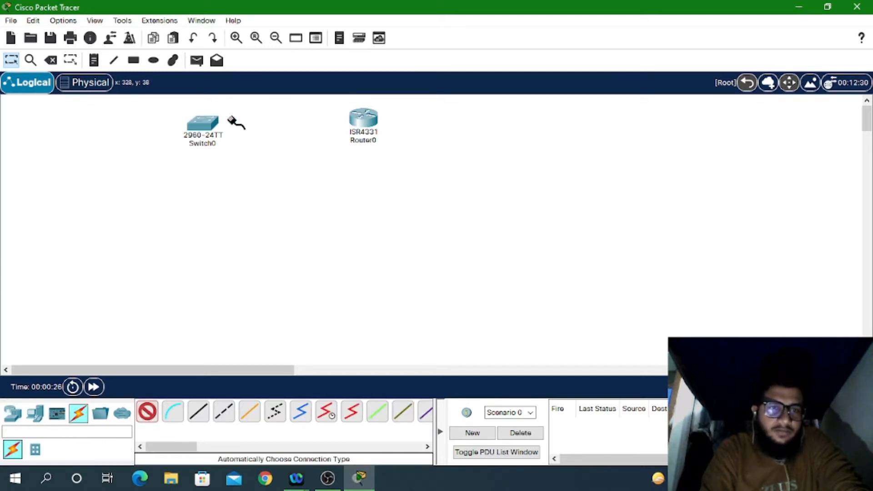
click(207, 122)
click(363, 117)
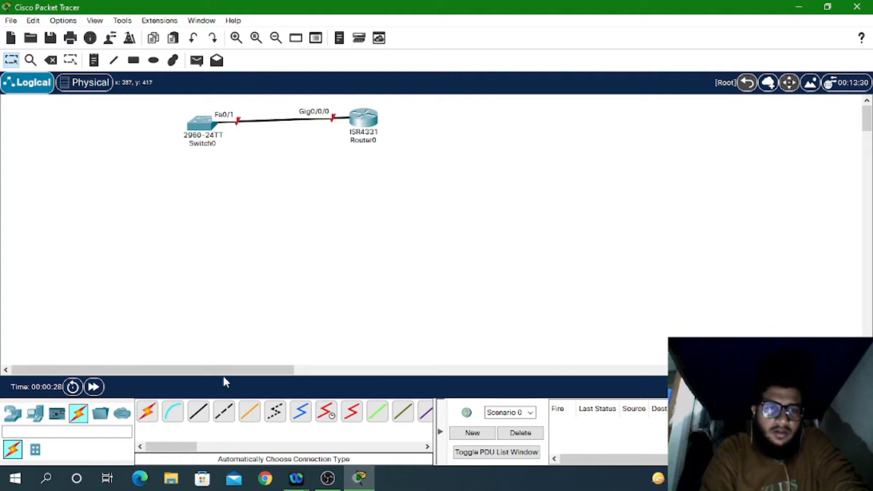
Step: Add PC0 below Switch0 and cable it to the switch automatically
click(36, 413)
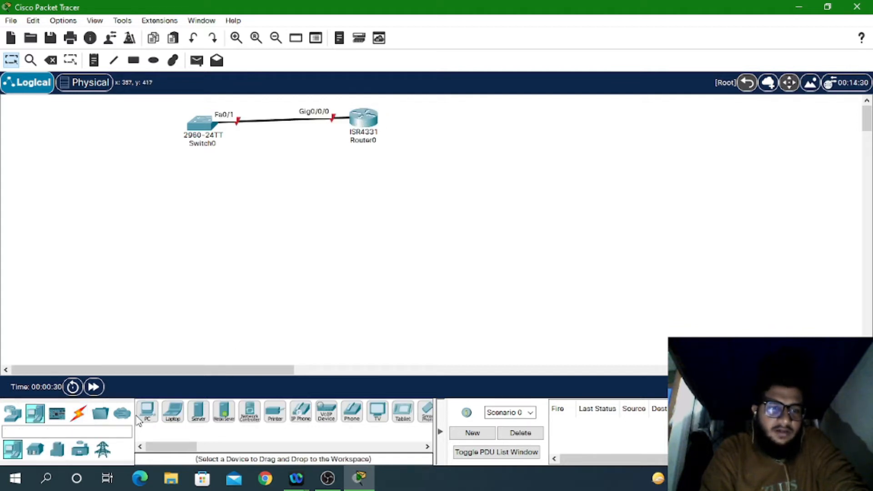
click(150, 412)
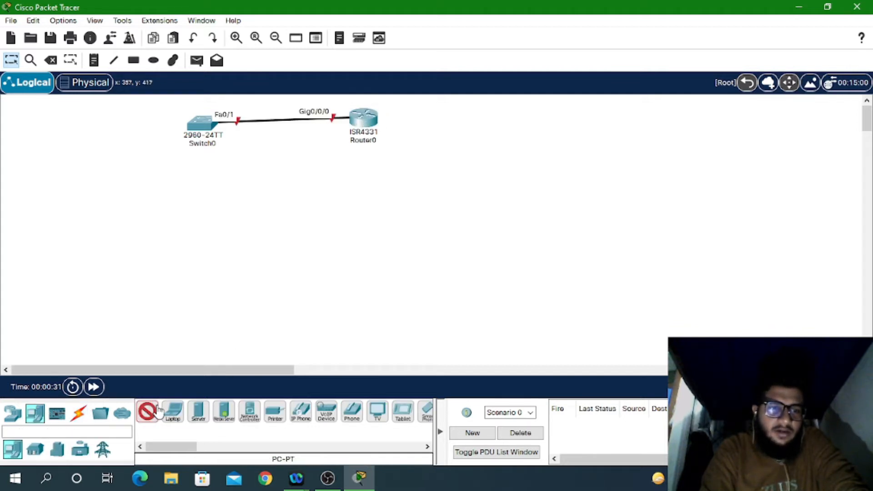
click(193, 210)
click(79, 413)
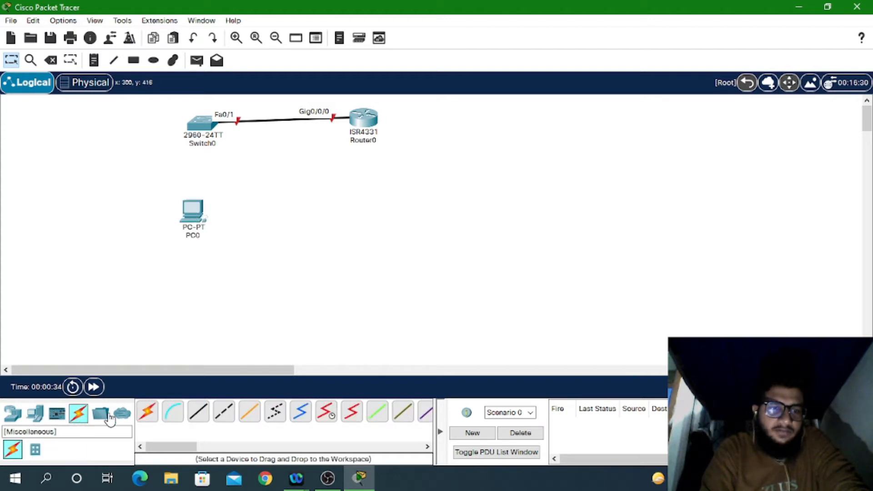
click(146, 414)
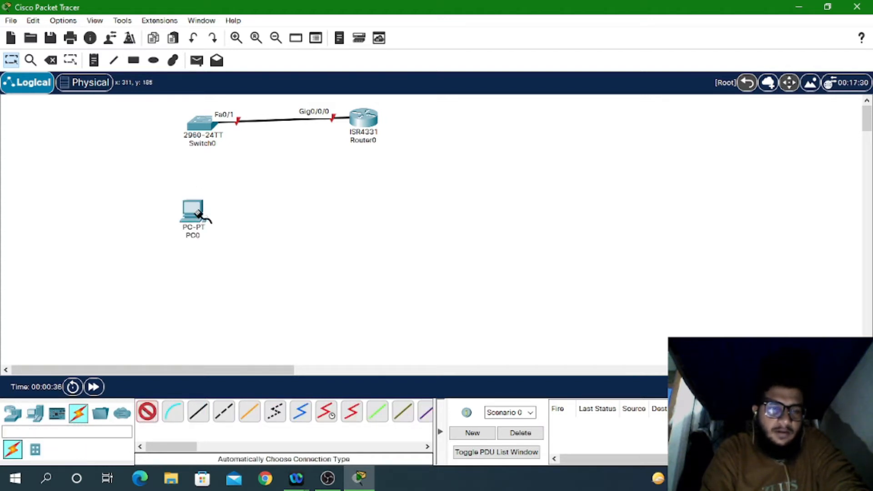
click(197, 213)
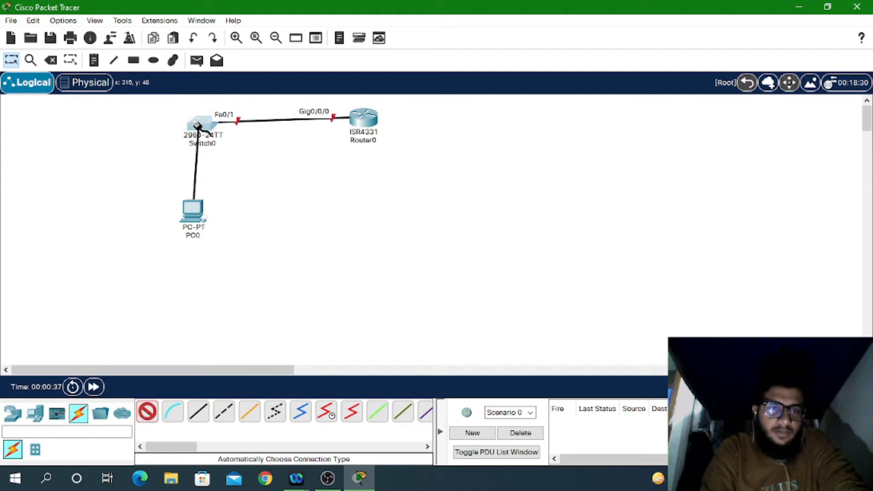
click(200, 128)
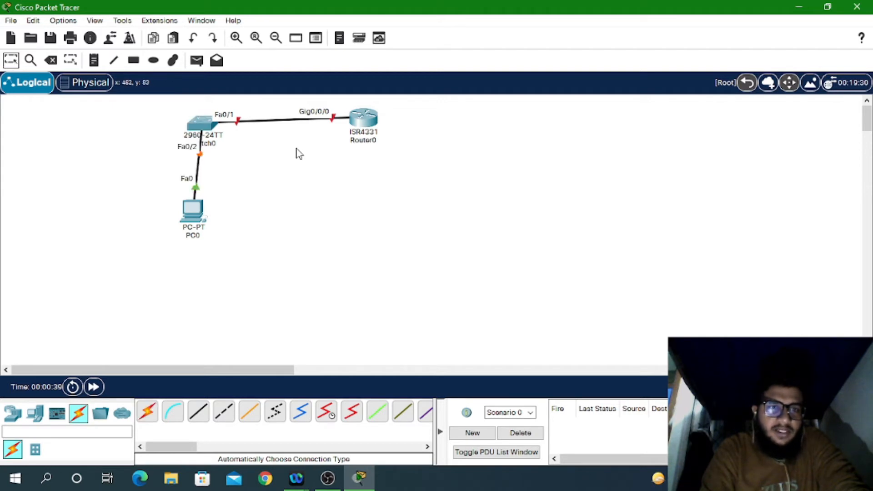
click(188, 220)
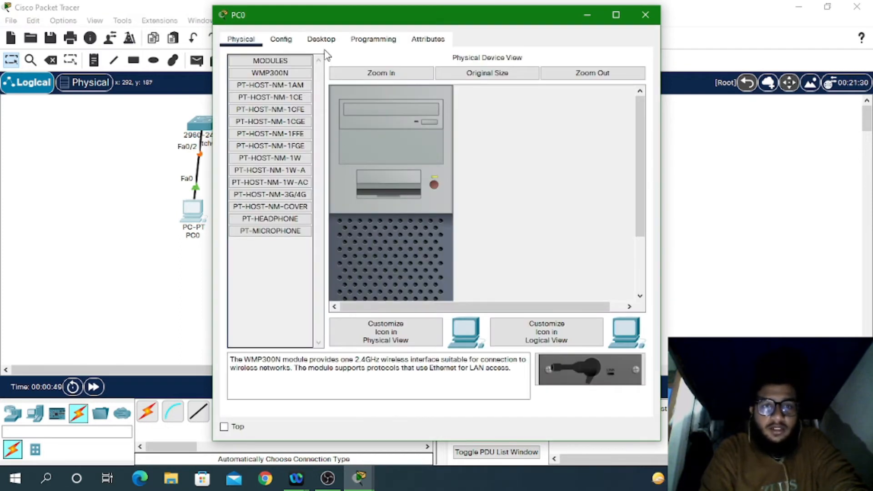
Step: Give PC0 static IPv4 192.168.1.1, mask 255.255.255.0 and gateway 192.168.1.100
click(321, 41)
click(268, 87)
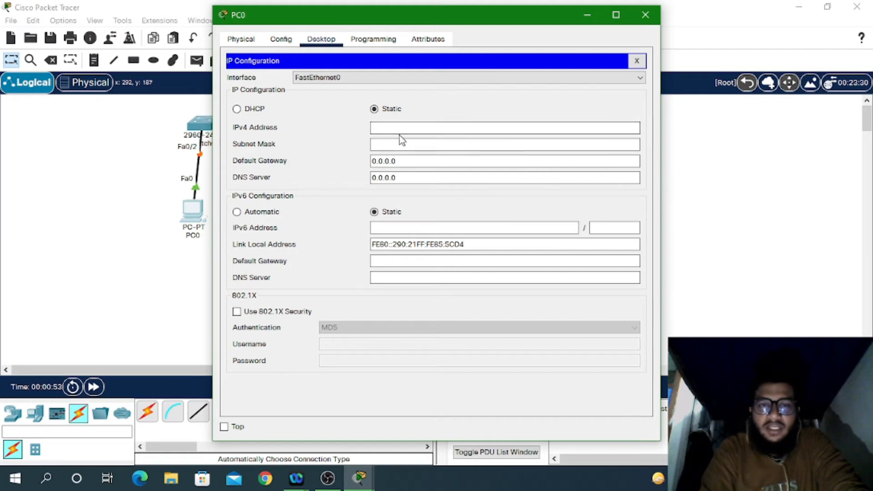
click(387, 126)
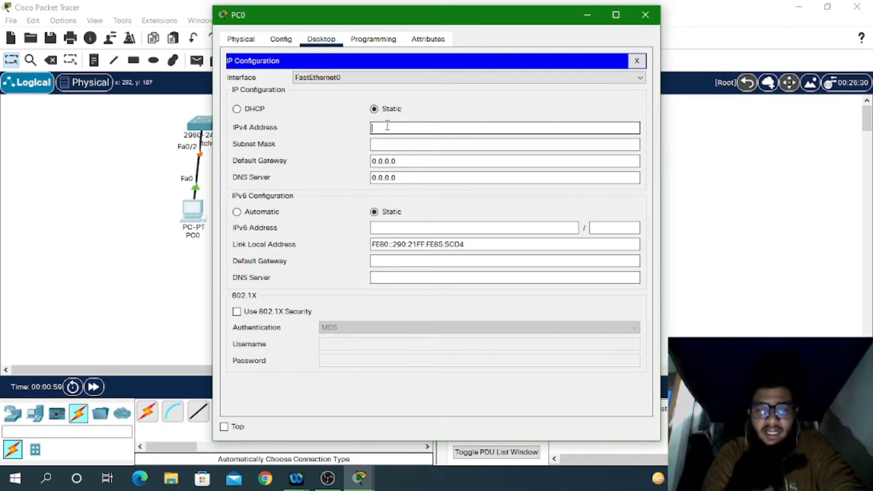
text(1)
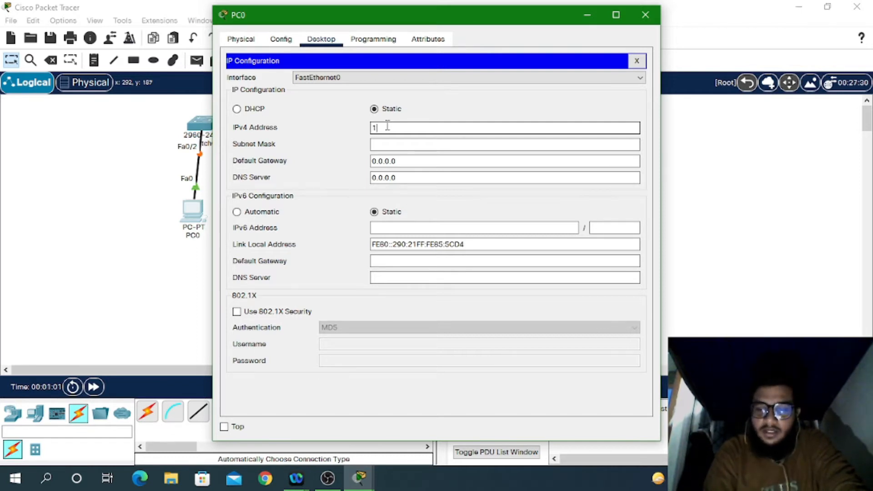
text(92.166)
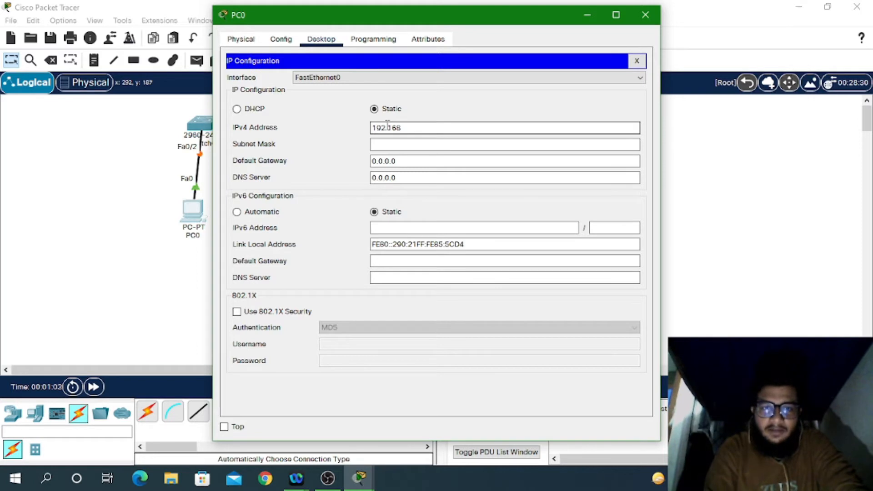
key(BackSpace)
key(BackSpace)
key(BackSpace)
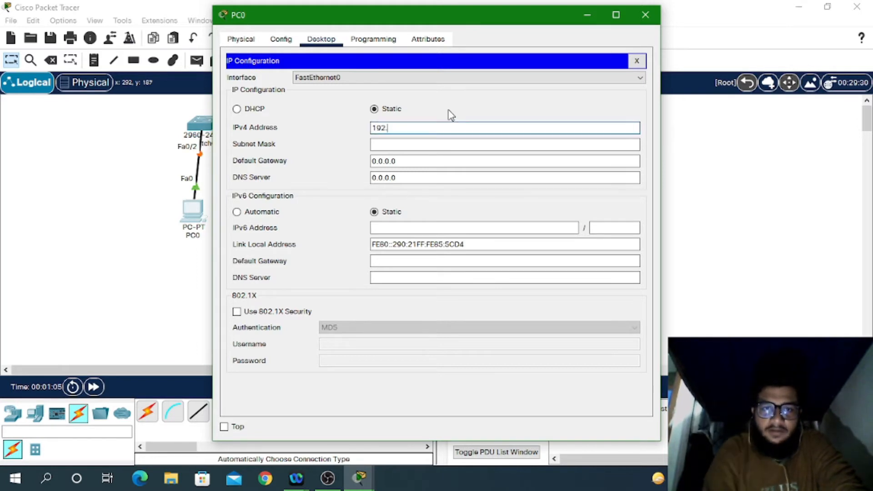
text(168.1.)
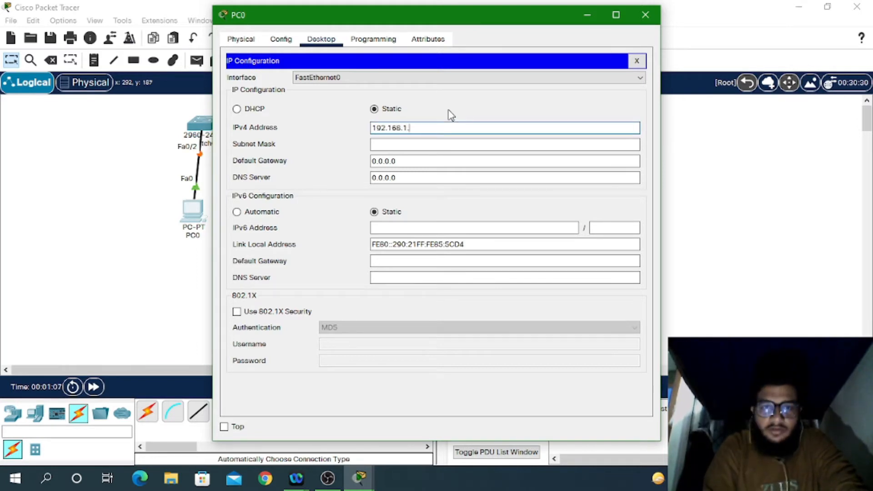
key(Tab)
key(Tab)
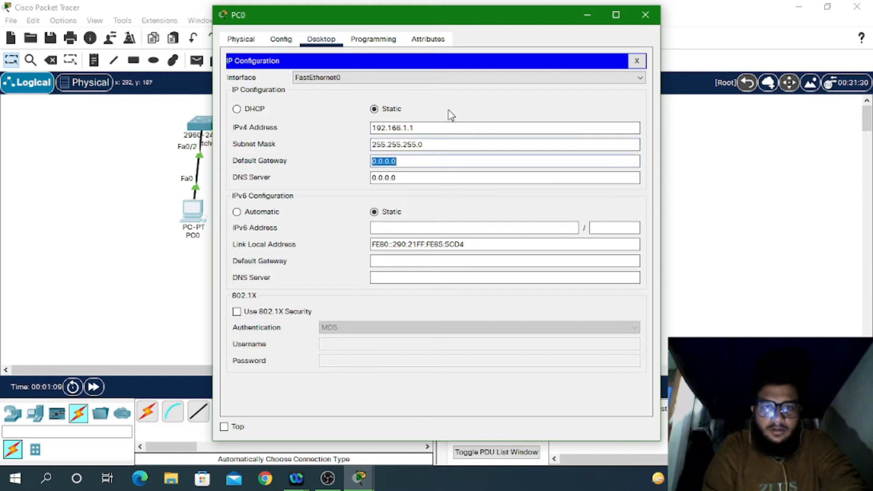
text(192.1)
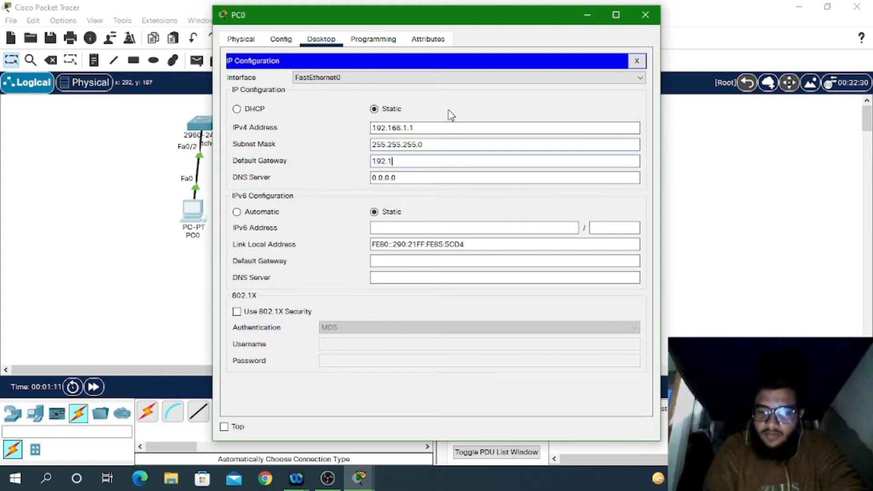
text(68.1.10)
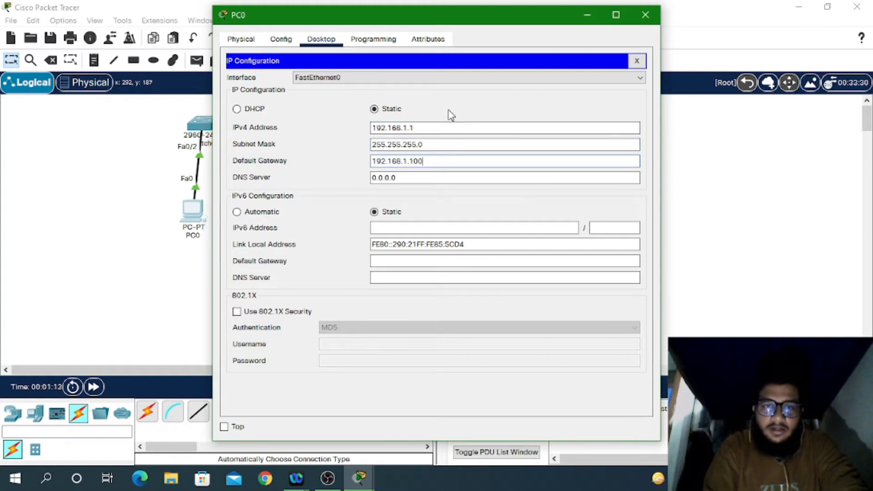
text(0)
drag(424, 162, 412, 164)
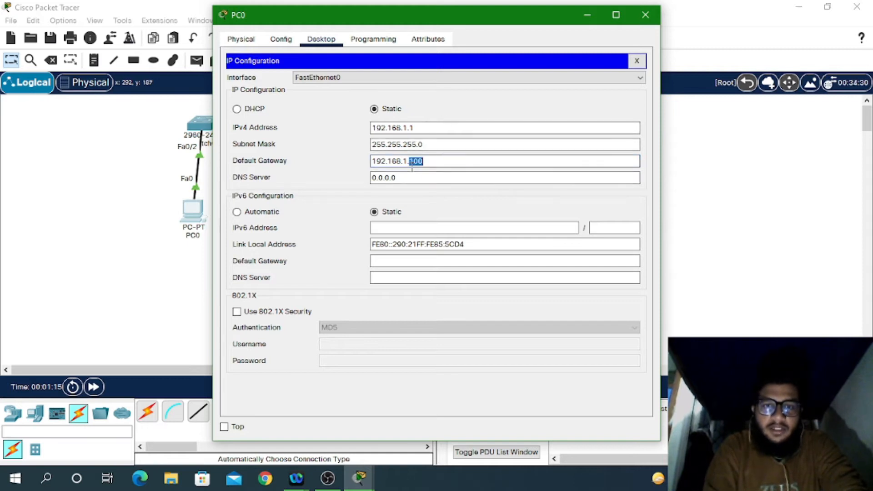
triple_click(412, 165)
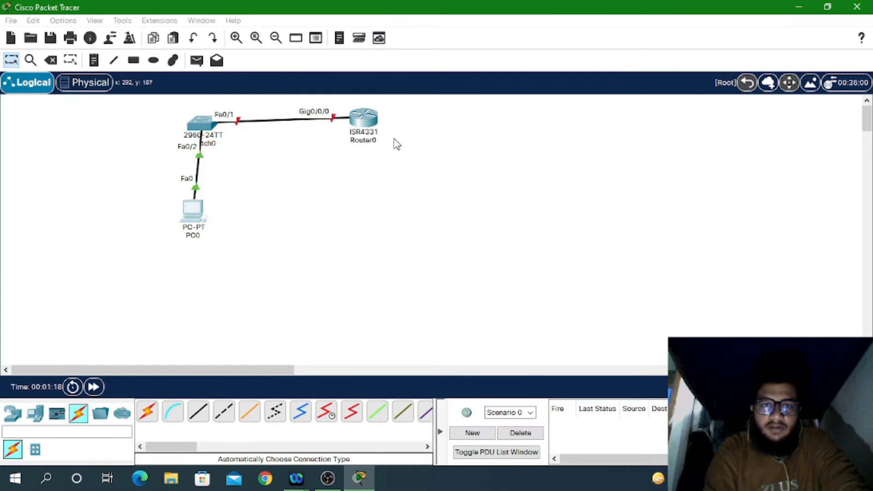
Step: In Router0's CLI, skip initial setup and enter global configuration mode with en and conf t
double_click(364, 117)
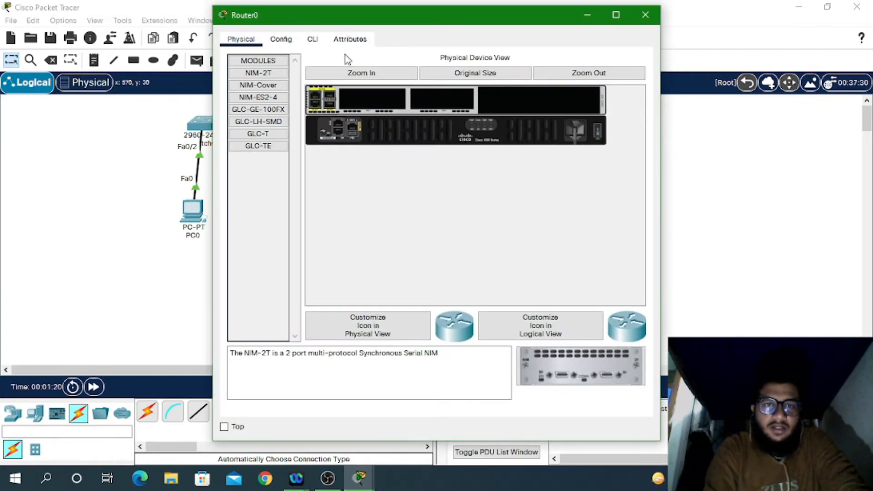
click(313, 39)
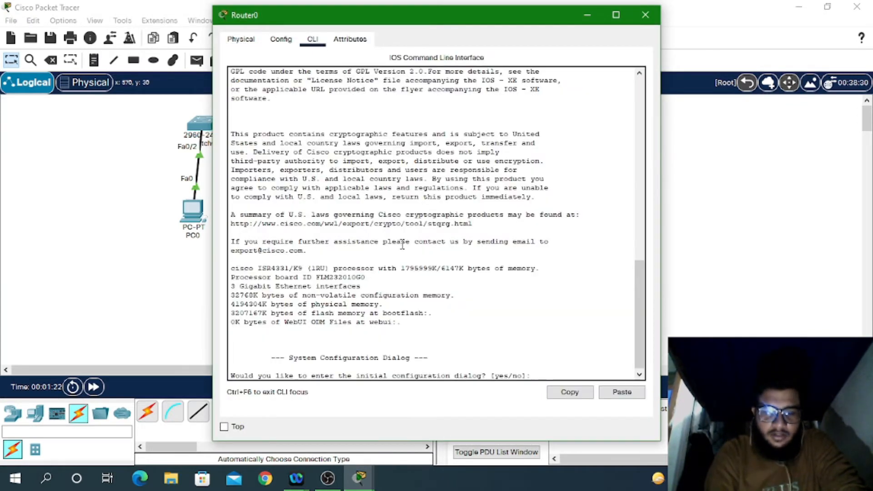
text(n)
key(Return)
key(Return)
key(Return)
key(Return)
text(en)
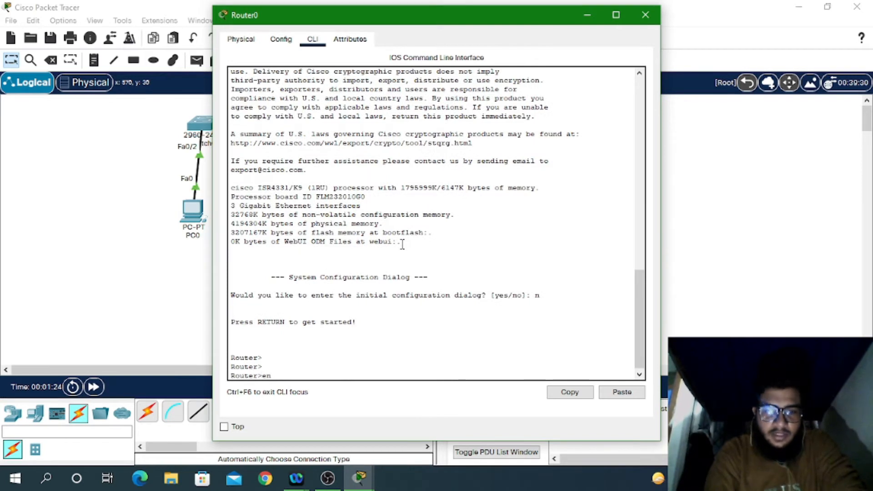
key(Return)
key(Return)
text(conf t)
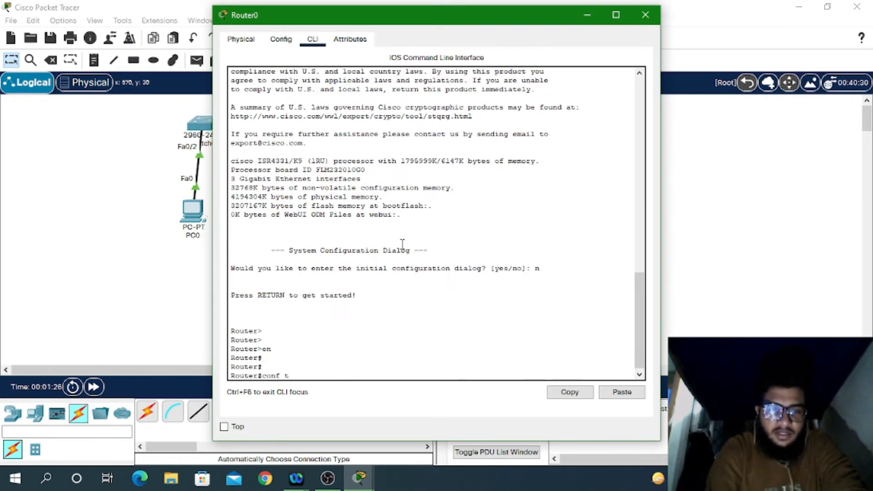
key(Return)
key(Return)
key(Return)
Step: Assign GigabitEthernet0/0/0 address 192.168.1.100 255.255.255.0 and bring it up with no sh
text(int)
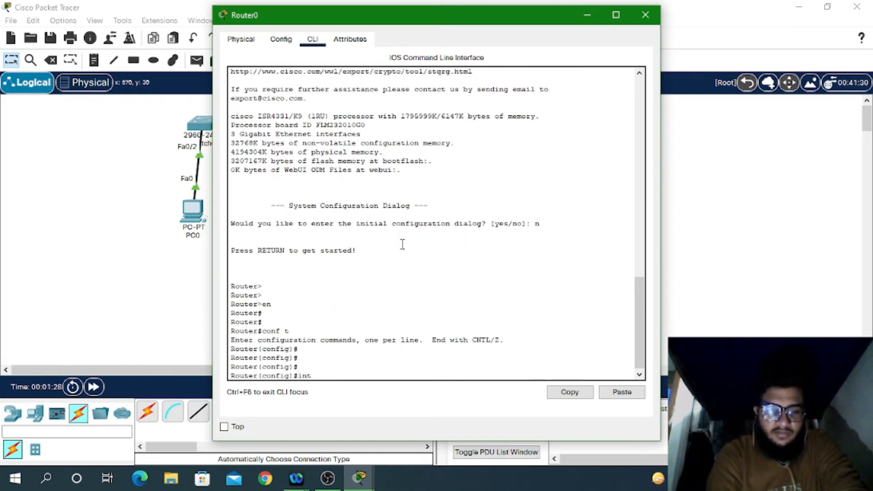
text( g0/0)
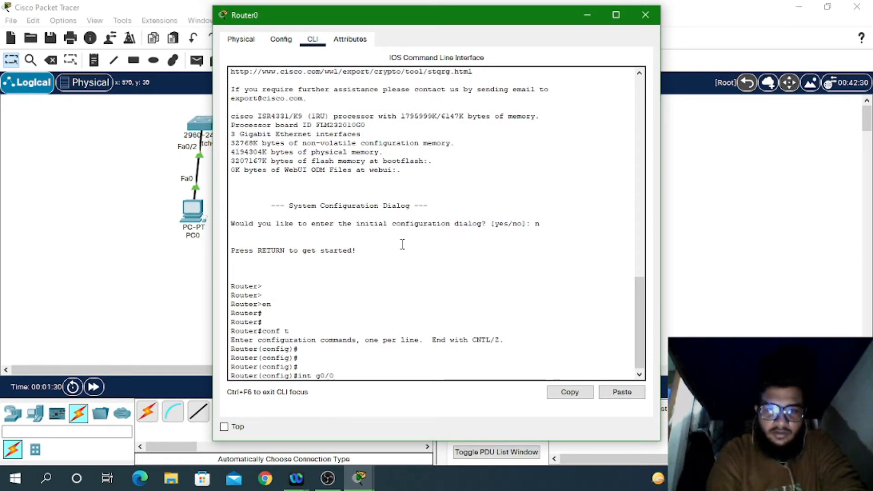
key(Return)
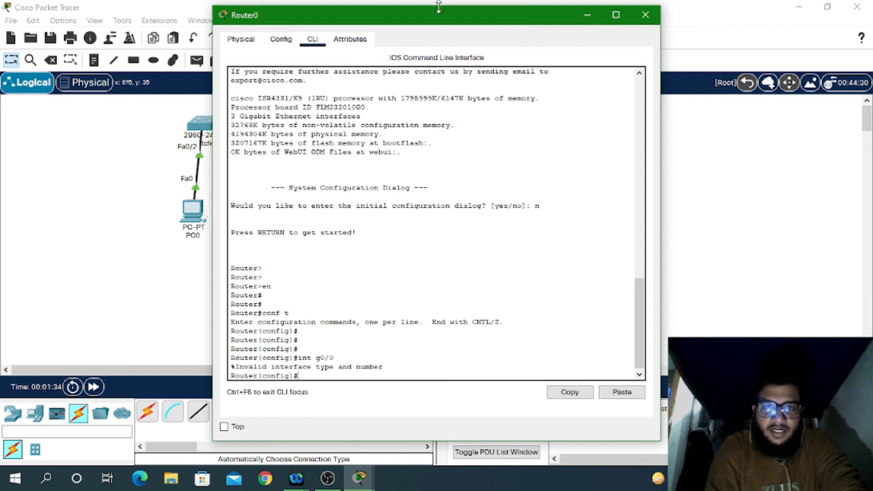
drag(436, 21, 510, 1)
key(Up)
text(/0)
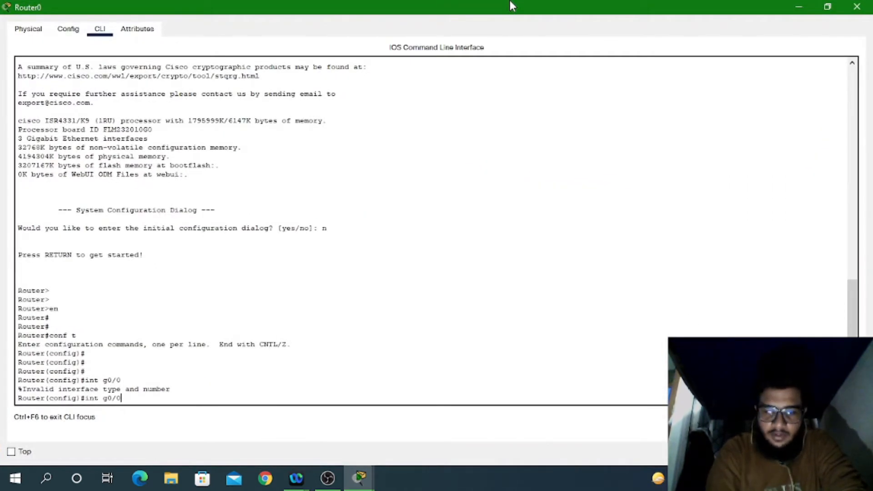
key(Return)
key(Return)
key(Return)
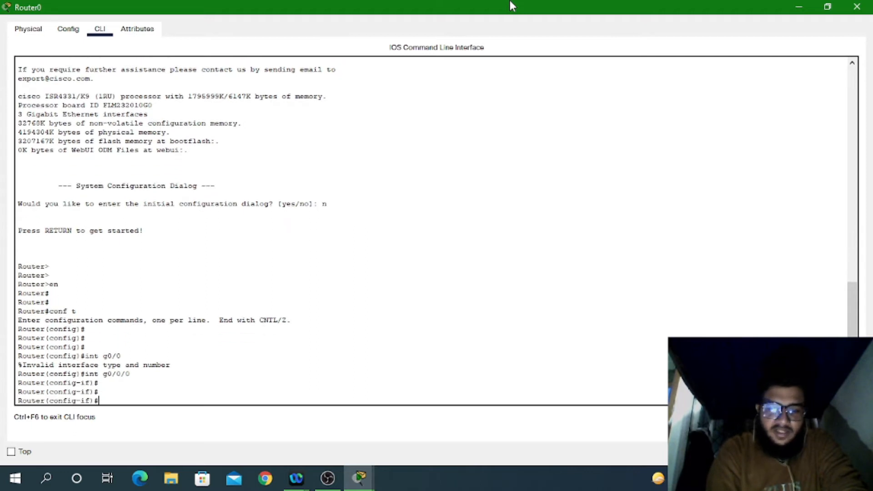
text(ip addr)
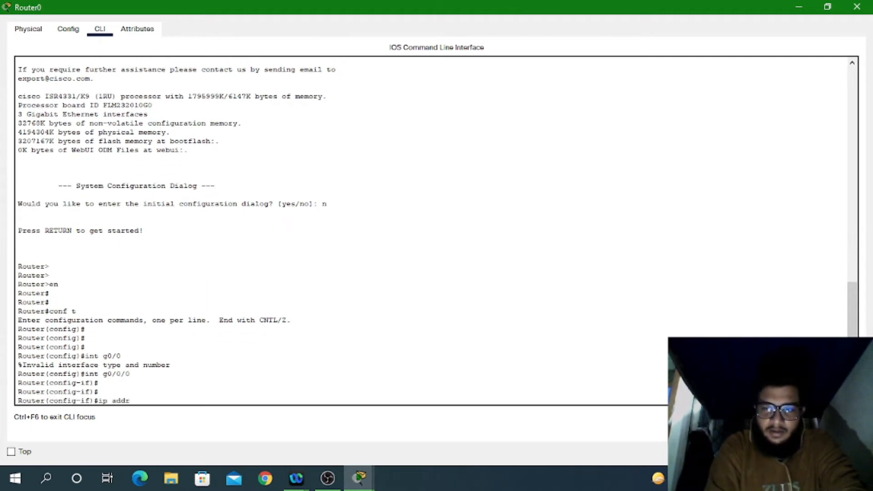
text( 192.168.1.100)
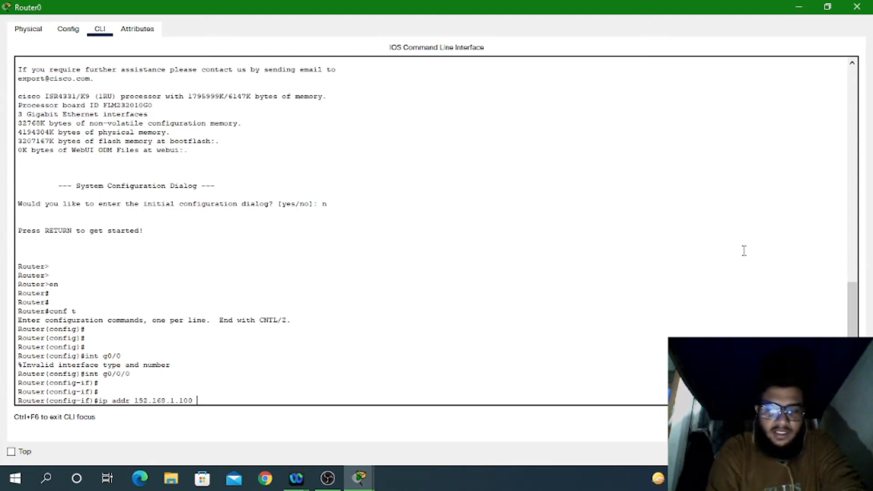
text( 255)
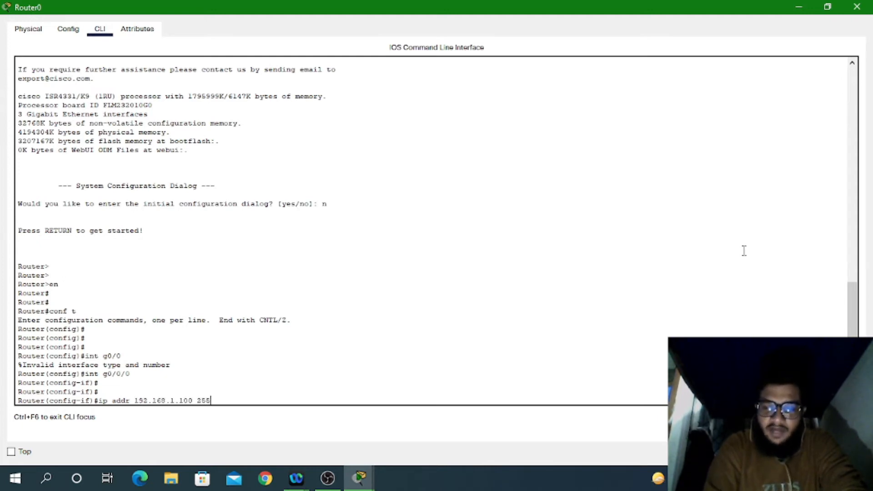
text(.255.255.0)
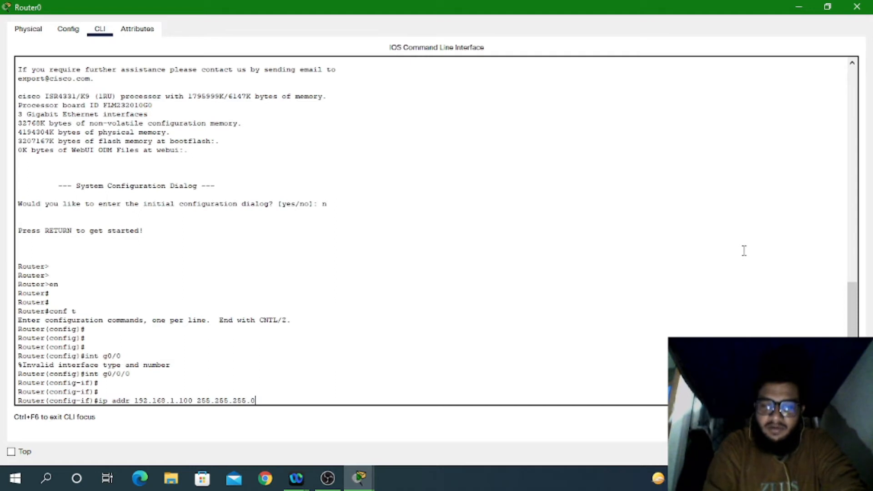
key(Return)
key(Return)
key(Return)
key(Return)
key(Return)
key(Return)
key(Return)
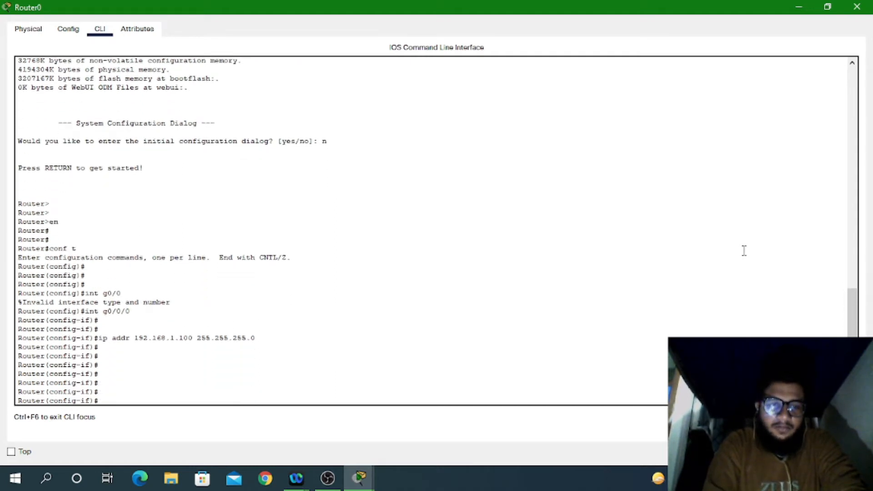
text(no sh)
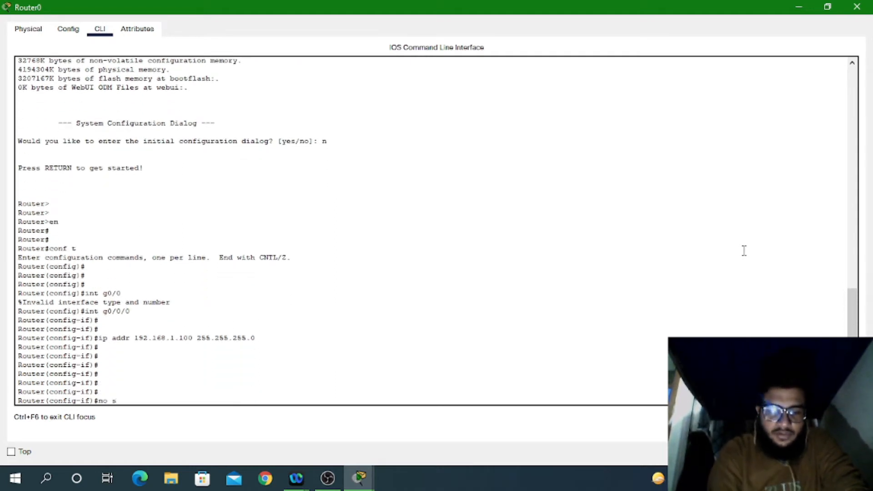
key(Return)
Step: Exit configuration mode, save the router config with wr, and close Router0's window
key(Return)
key(Return)
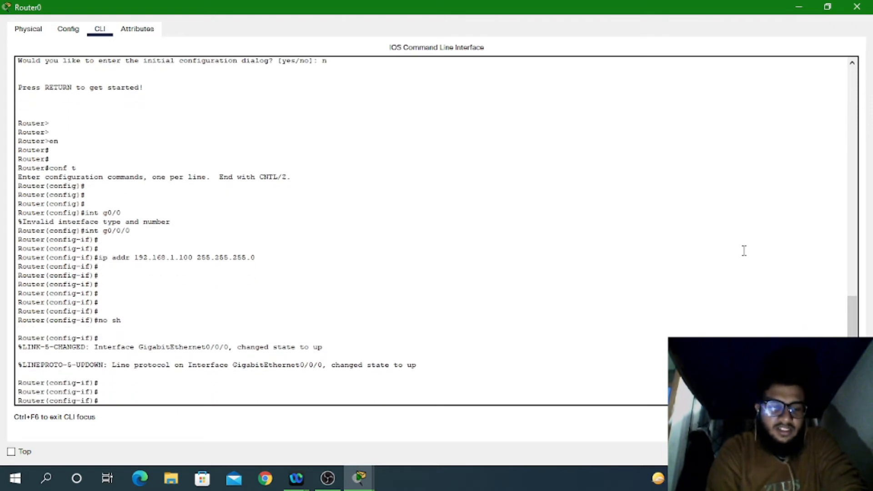
key(ctrl+z)
text(wr)
key(Return)
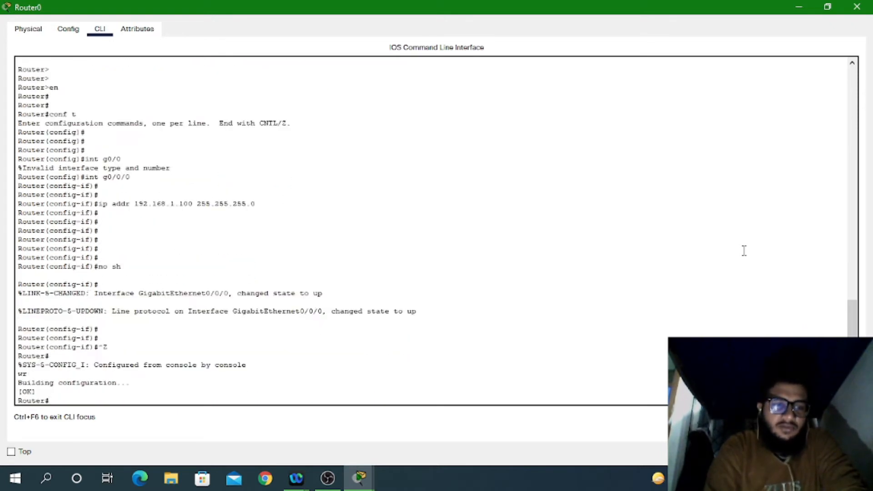
click(857, 6)
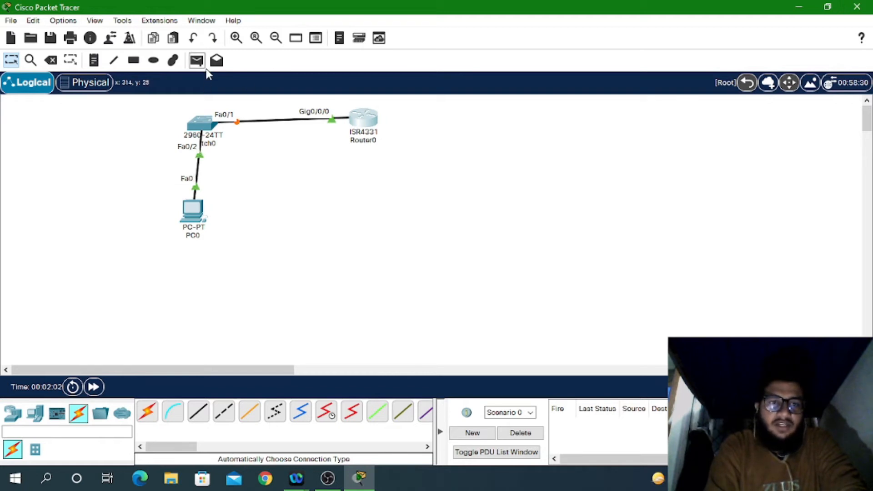
Step: Send a simple test PDU from PC0 to Router0, then bring up Switch0's device window
click(196, 60)
click(201, 203)
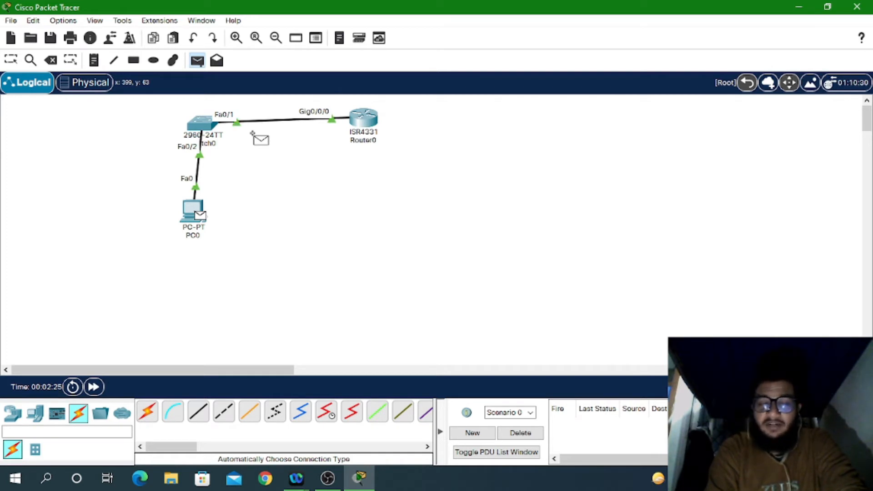
click(363, 122)
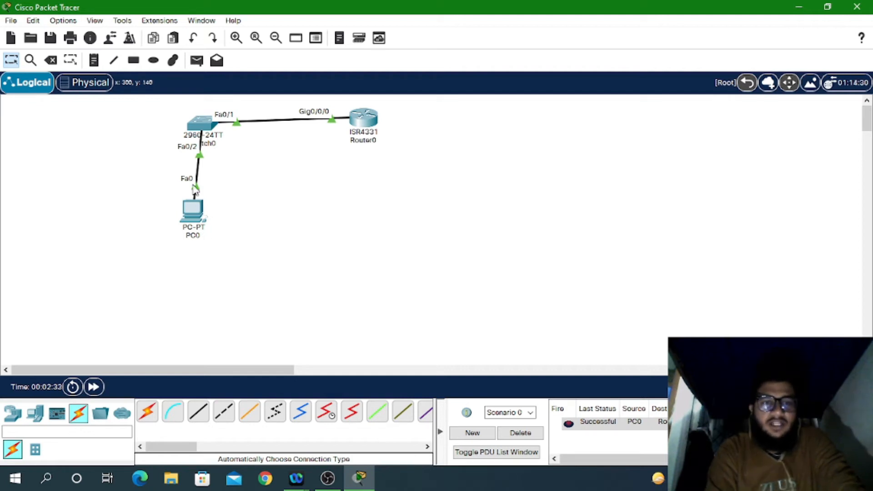
click(207, 125)
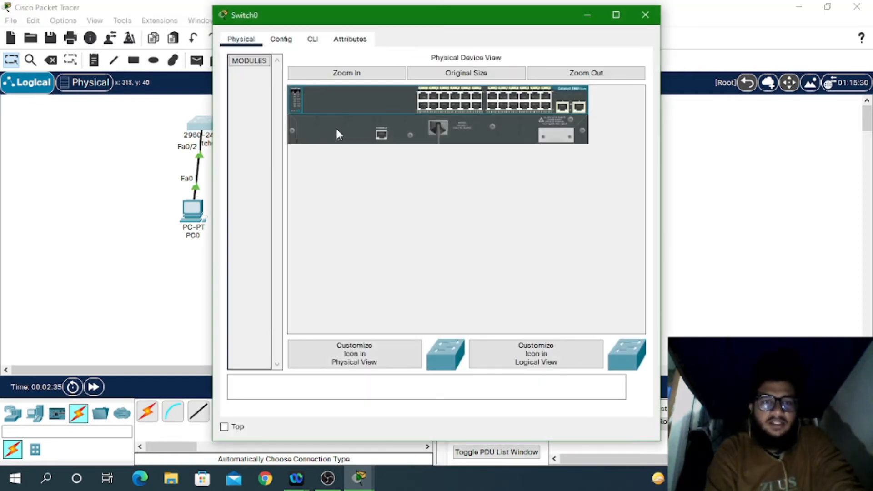
Step: In Switch0's CLI, recover from the mistyped enable and enter global configuration mode
click(313, 39)
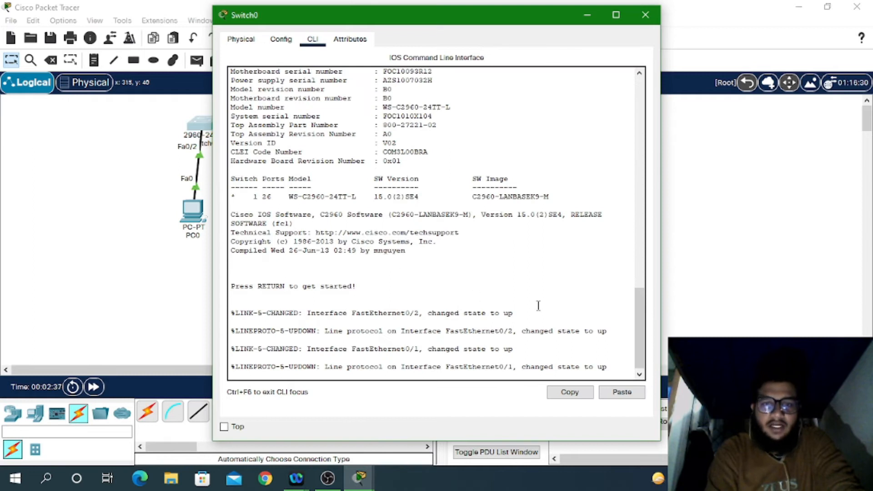
key(Return)
key(Return)
key(Return)
key(Return)
key(Return)
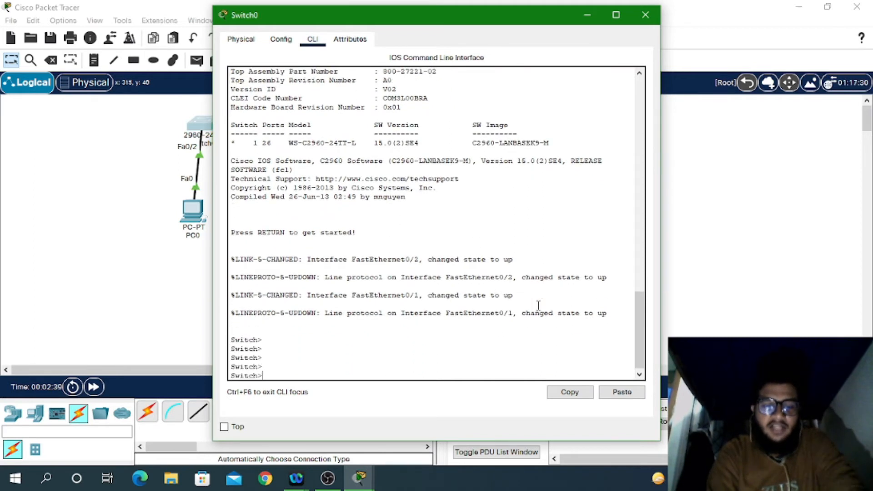
text(enn)
key(Return)
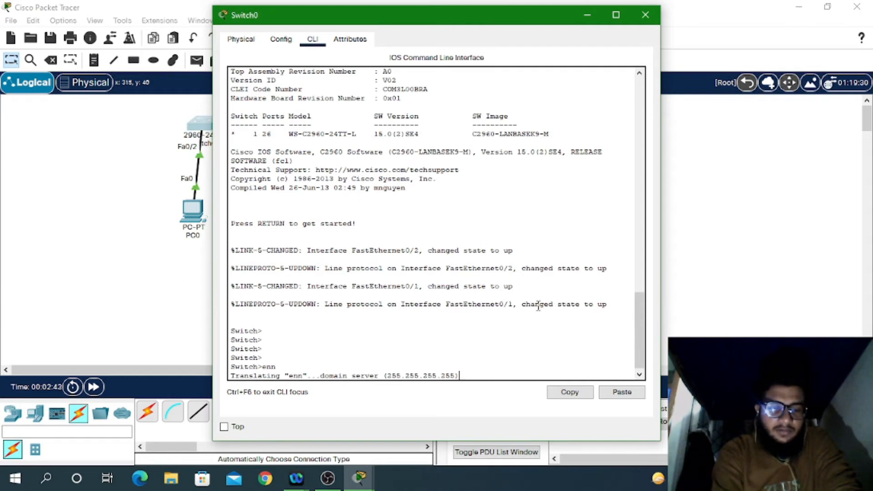
key(ctrl+shift+6)
key(Return)
key(Return)
text(n)
key(Return)
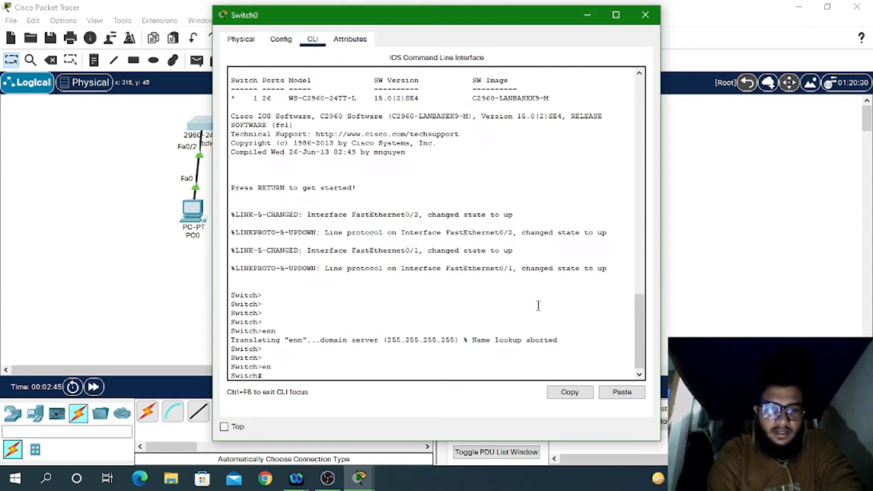
text(conf t)
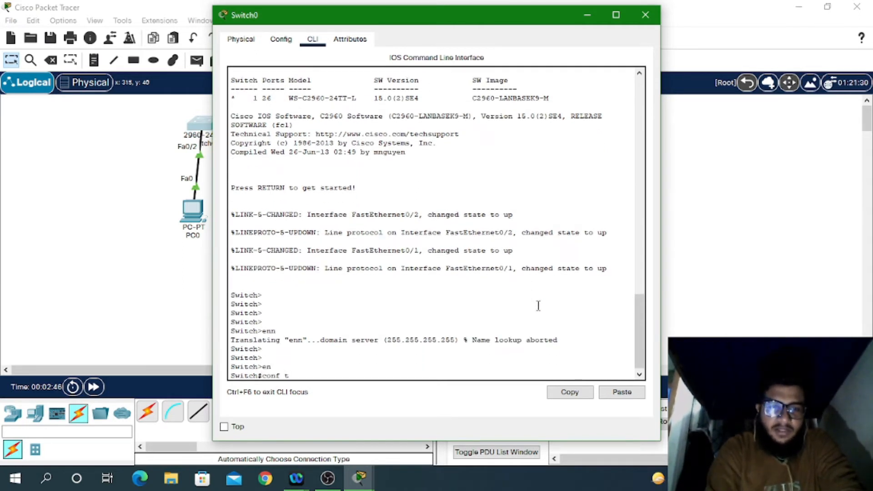
key(Tab)
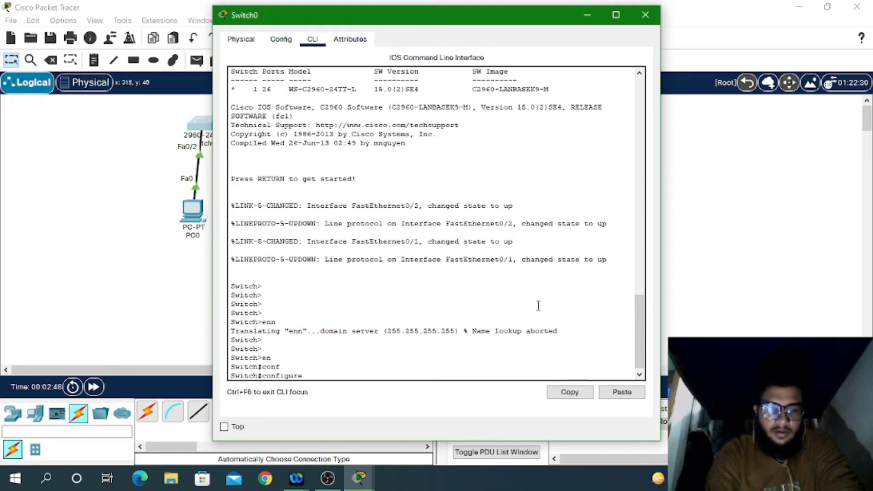
key(Return)
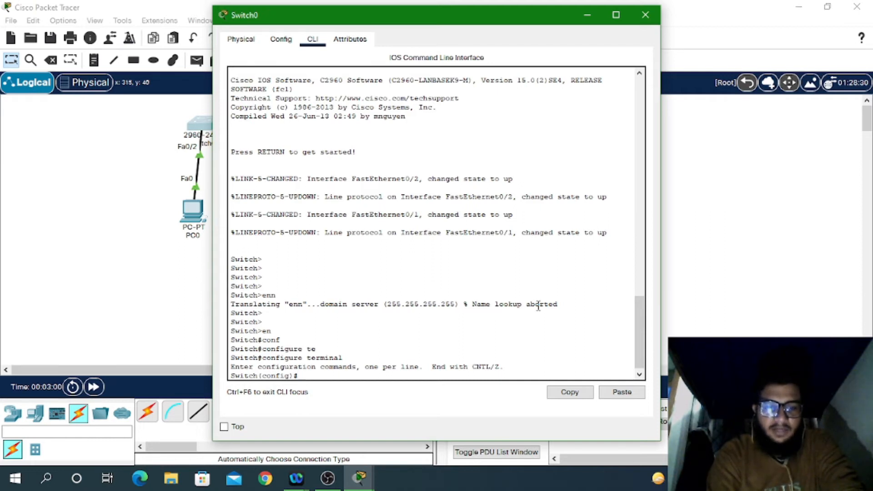
Step: Set an enable password on Switch0 using the enable password command
text(en)
key(Tab)
text(a)
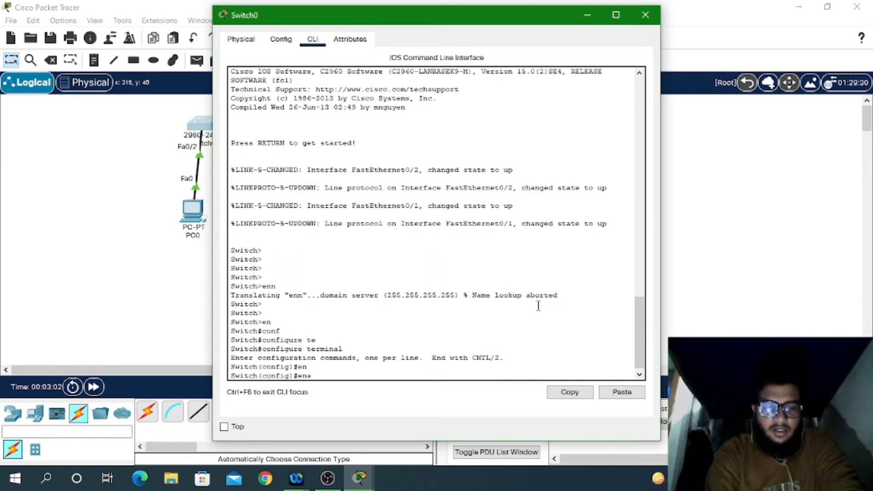
text(n)
key(Tab)
key(BackSpace)
key(BackSpace)
key(BackSpace)
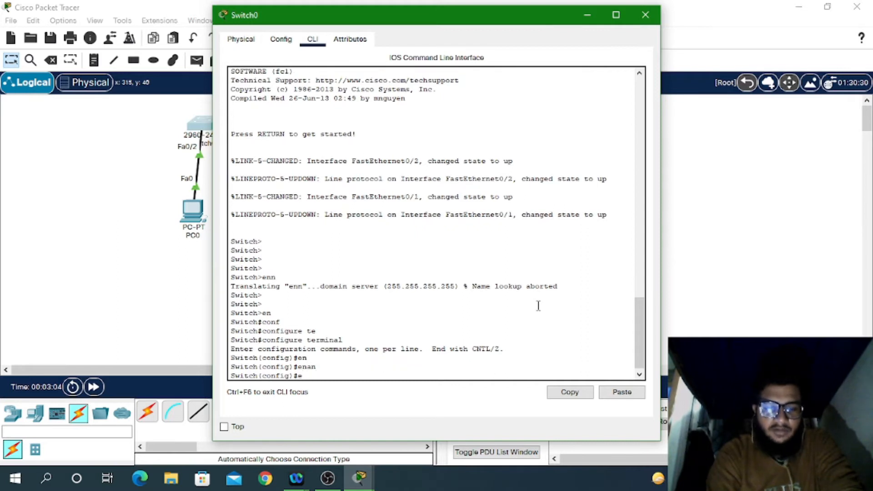
text(ab)
key(Tab)
key(BackSpace)
key(BackSpace)
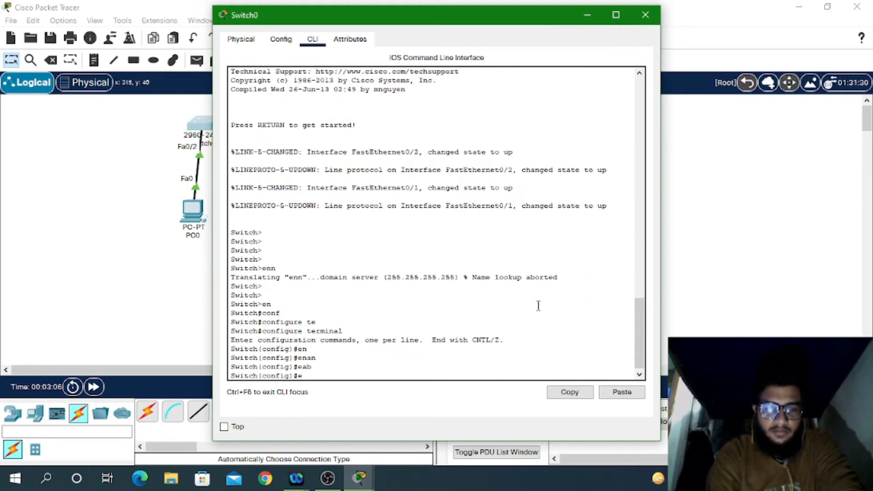
text(nab)
key(Tab)
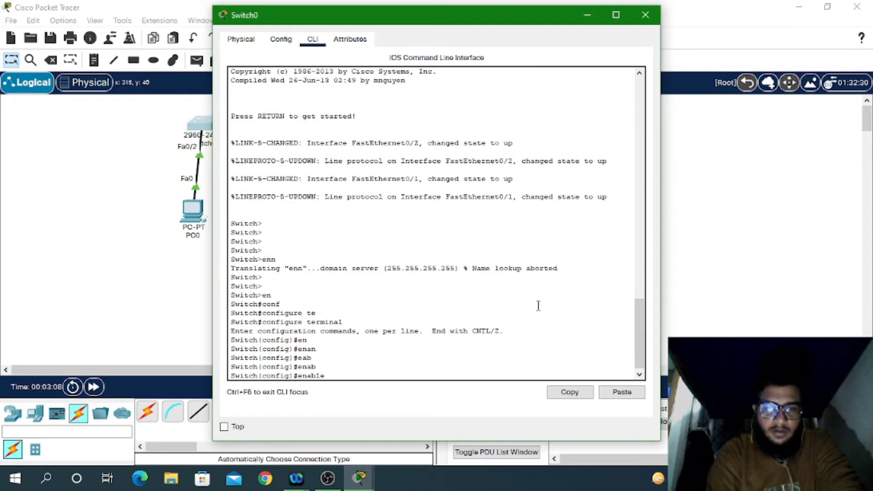
text(pas)
key(Tab)
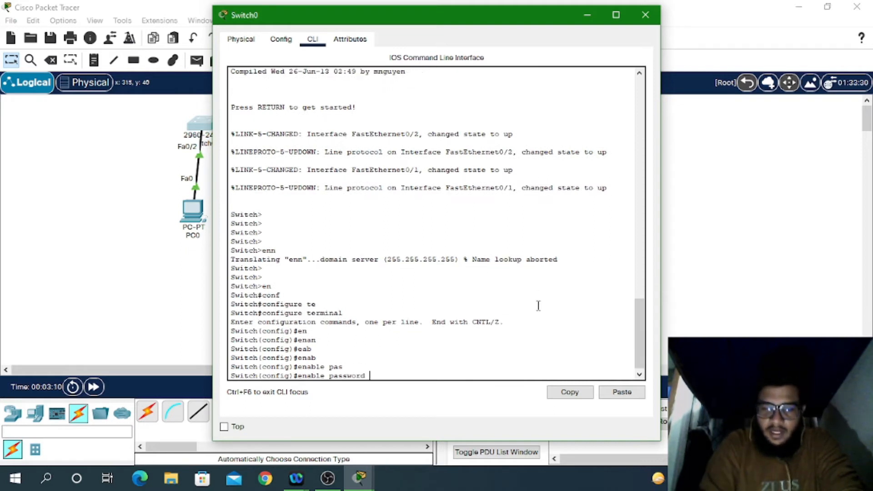
text(0000)
key(Return)
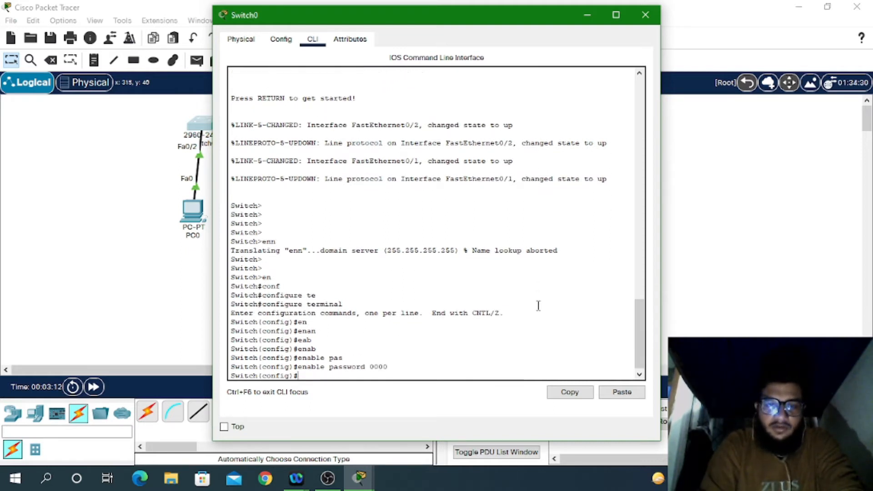
Step: Change Switch0's enable password to a new value via the recalled enable password command
text(user)
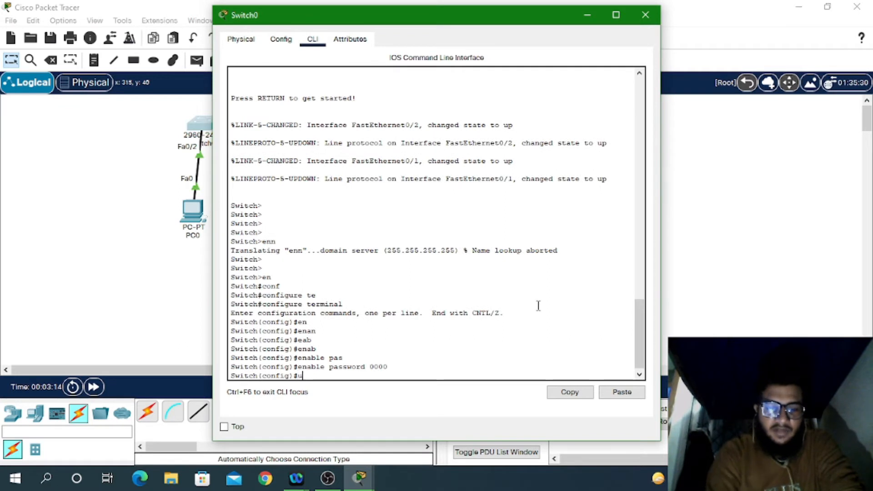
key(Tab)
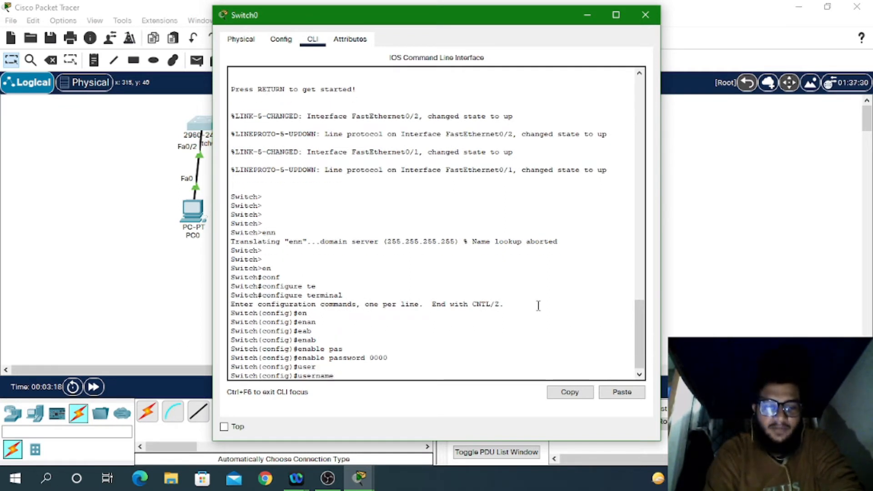
text(ad)
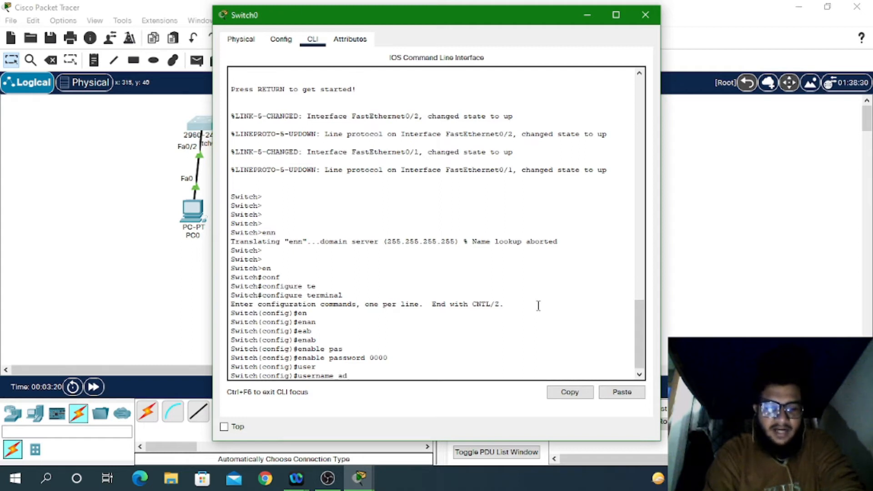
text(min pas)
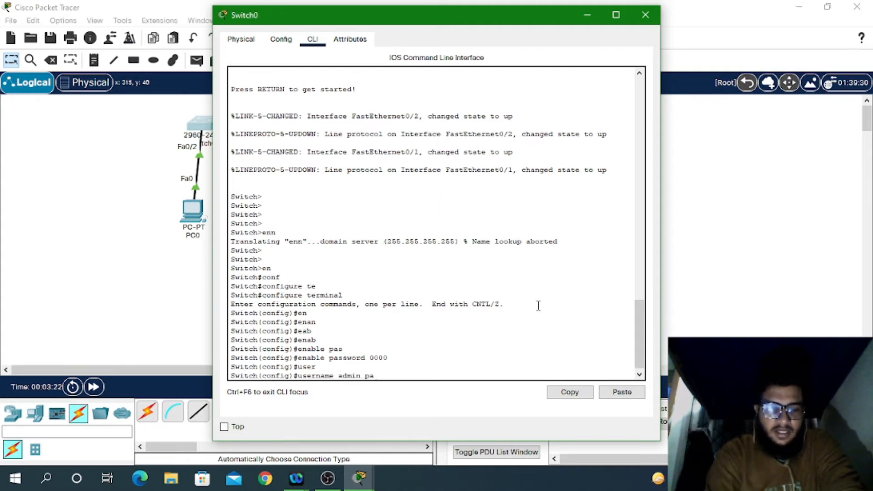
key(Tab)
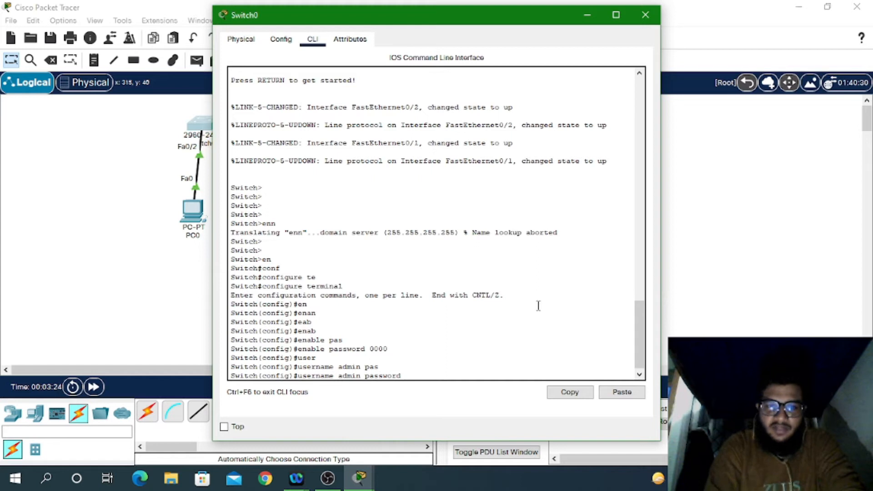
key(Up)
key(BackSpace)
key(BackSpace)
key(BackSpace)
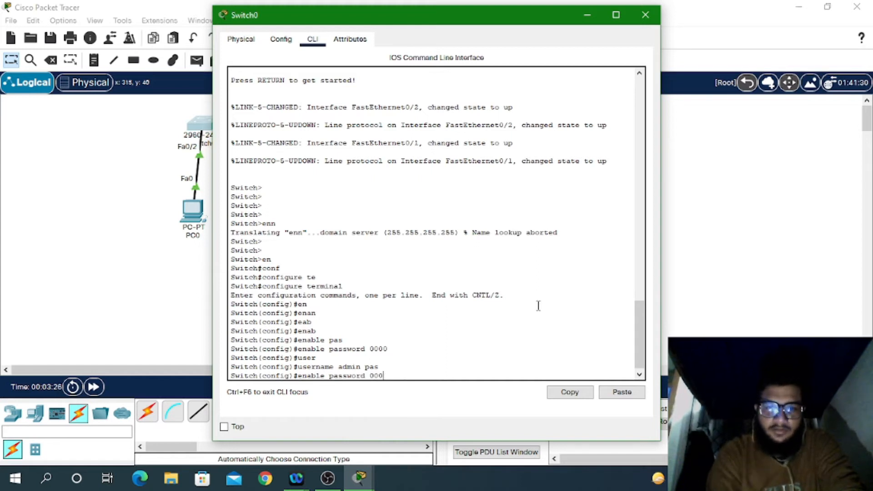
key(BackSpace)
text(1234)
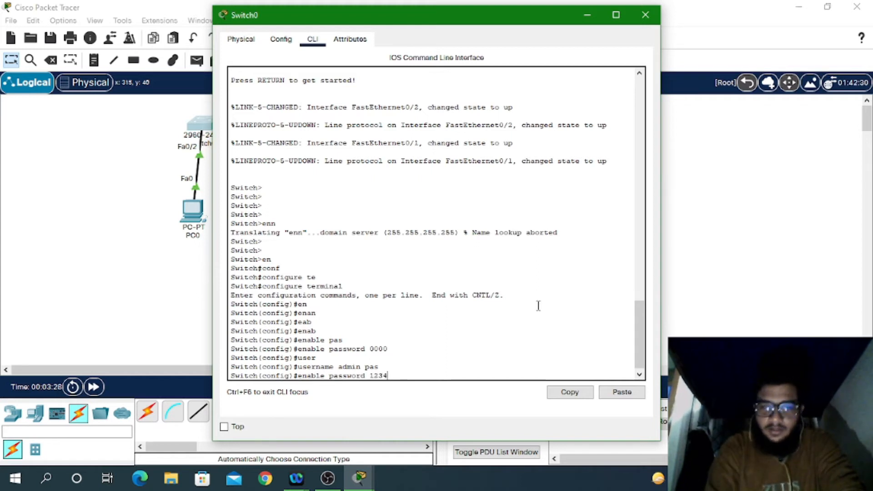
key(Down)
key(Up)
key(Return)
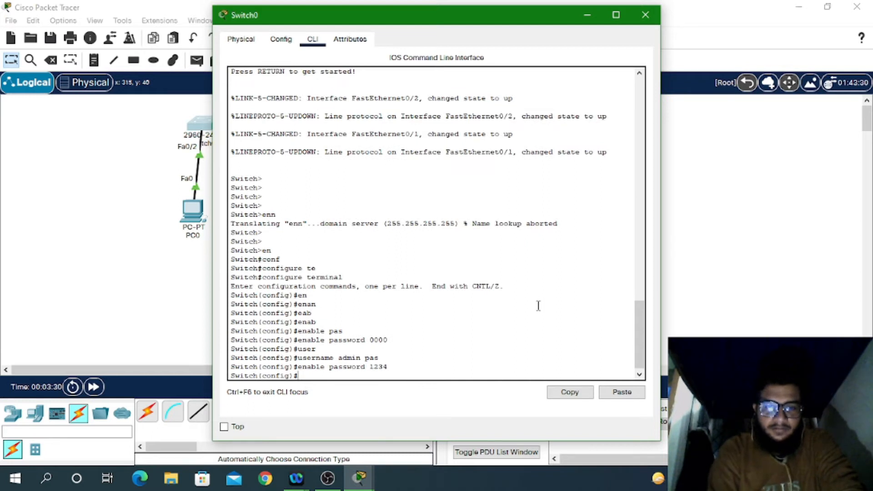
Step: Reapply the original enable password from command history
key(Up)
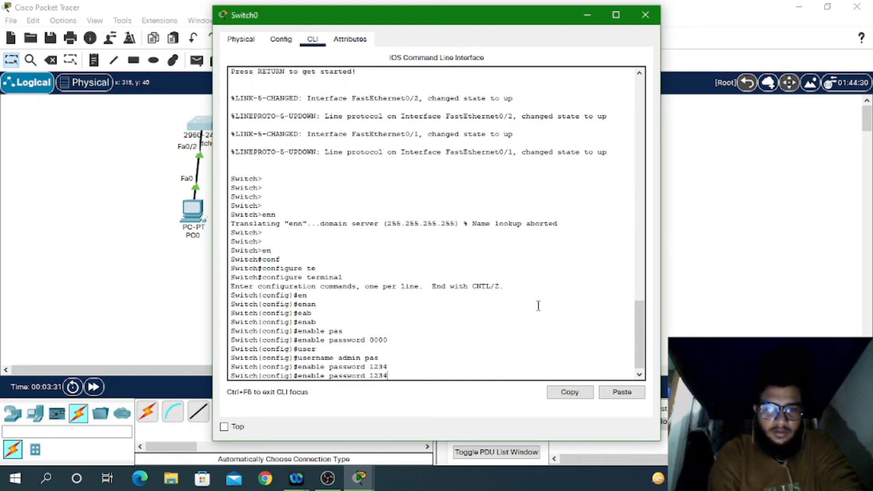
key(Up)
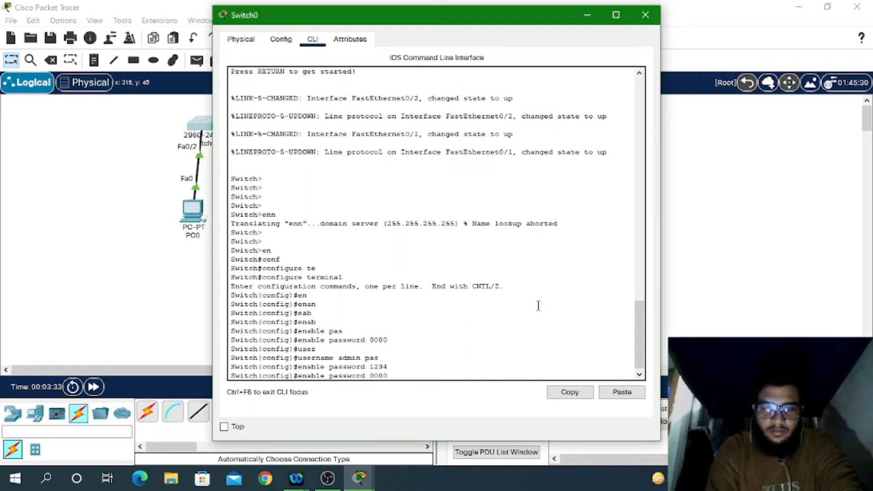
key(BackSpace)
key(BackSpace)
key(BackSpace)
key(BackSpace)
key(BackSpace)
key(BackSpace)
key(BackSpace)
key(BackSpace)
key(BackSpace)
key(BackSpace)
key(BackSpace)
key(BackSpace)
key(BackSpace)
key(BackSpace)
key(BackSpace)
key(BackSpace)
key(BackSpace)
key(BackSpace)
key(BackSpace)
key(BackSpace)
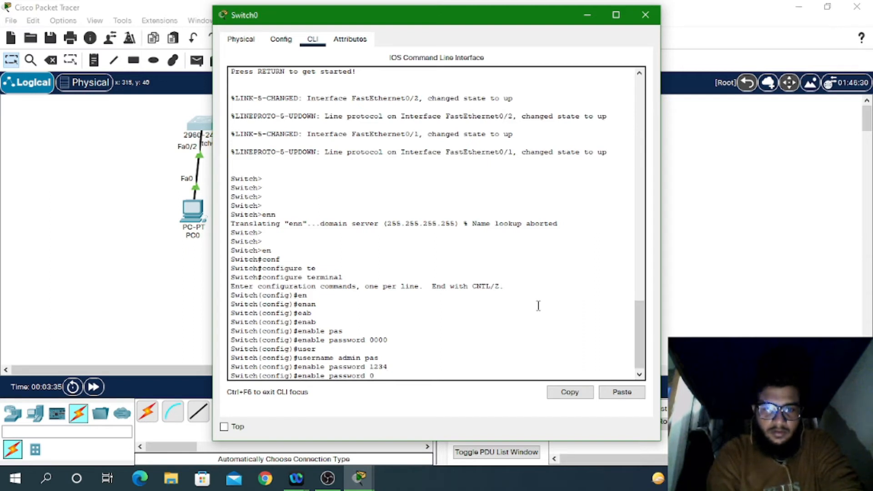
key(Up)
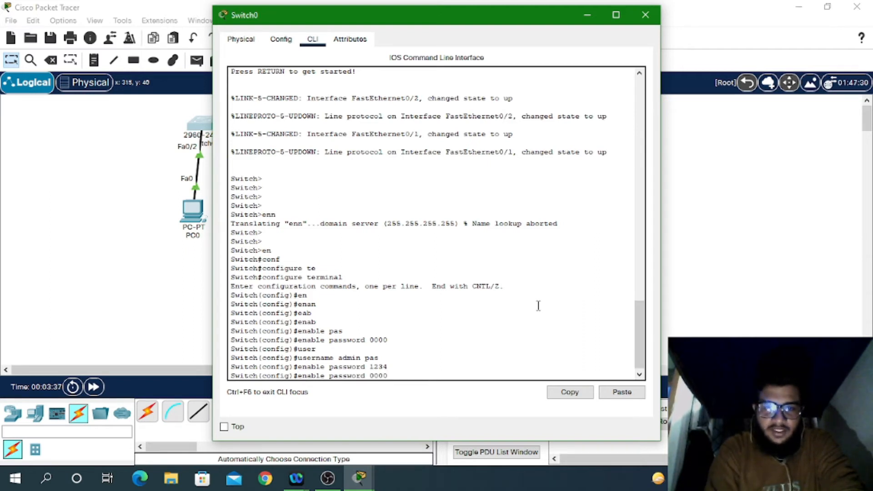
key(Return)
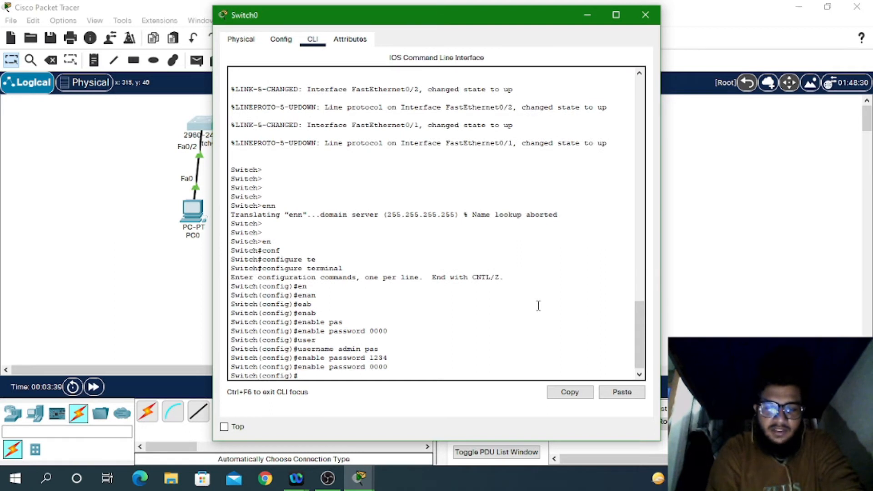
Step: Create local user admin with a password on Switch0
text(usee)
key(Tab)
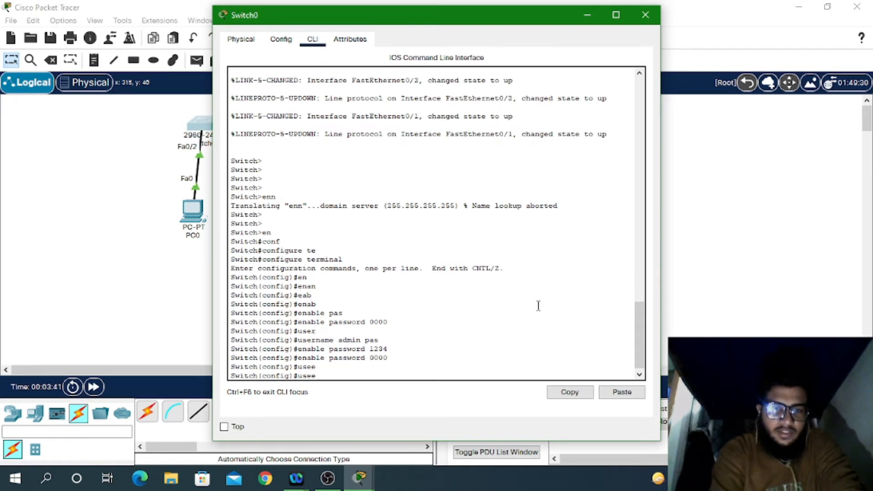
key(BackSpace)
key(Tab)
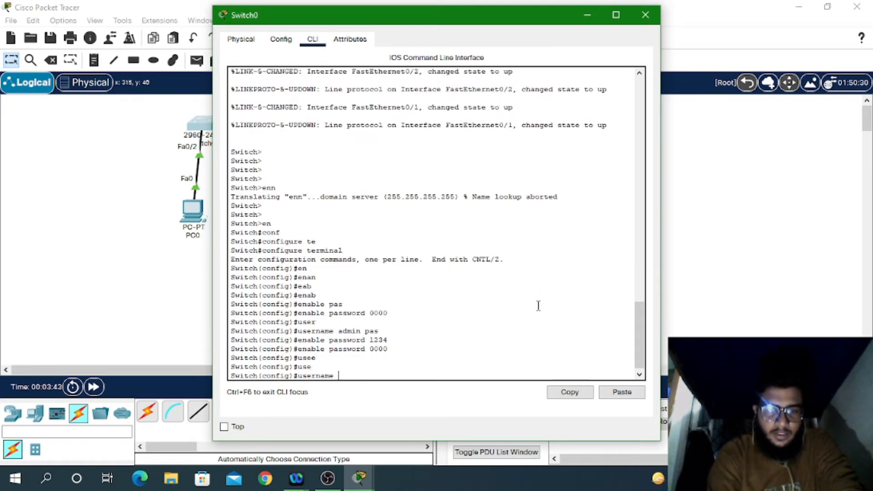
text(admin )
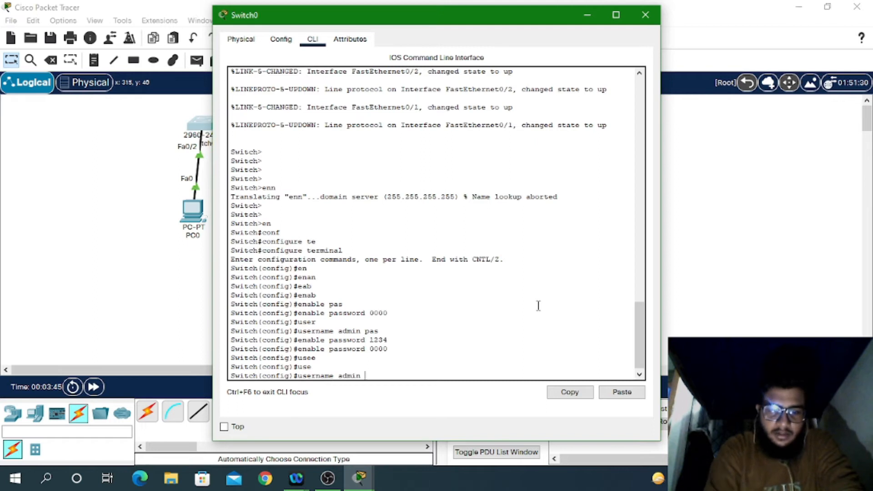
text(pass)
key(Tab)
text(1234)
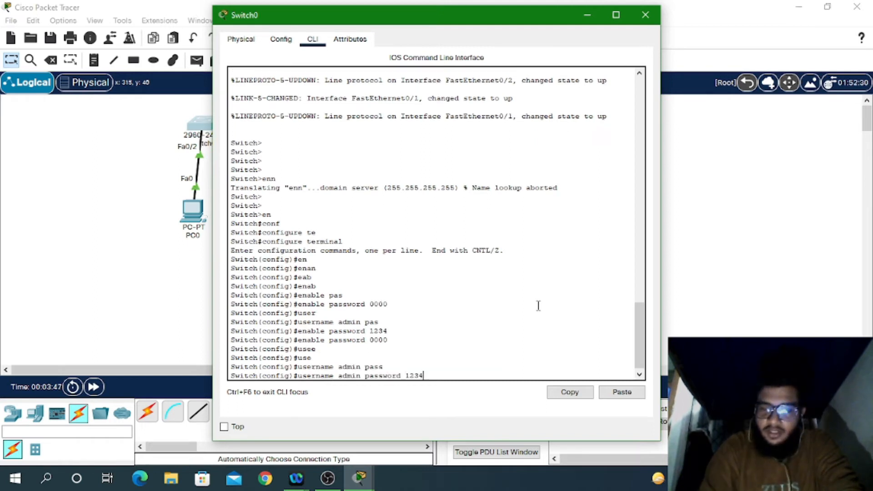
key(Return)
key(Return)
key(Return)
key(Return)
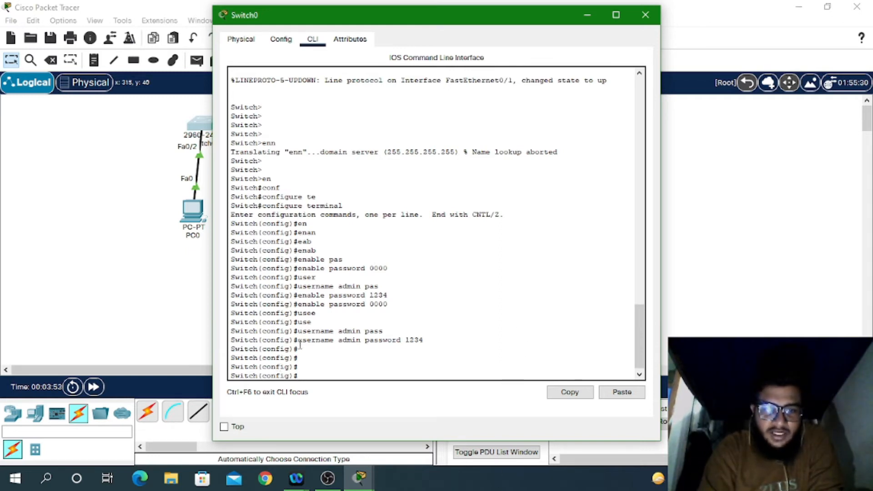
Step: Highlight the username admin command in the console to point it out
drag(300, 346, 429, 341)
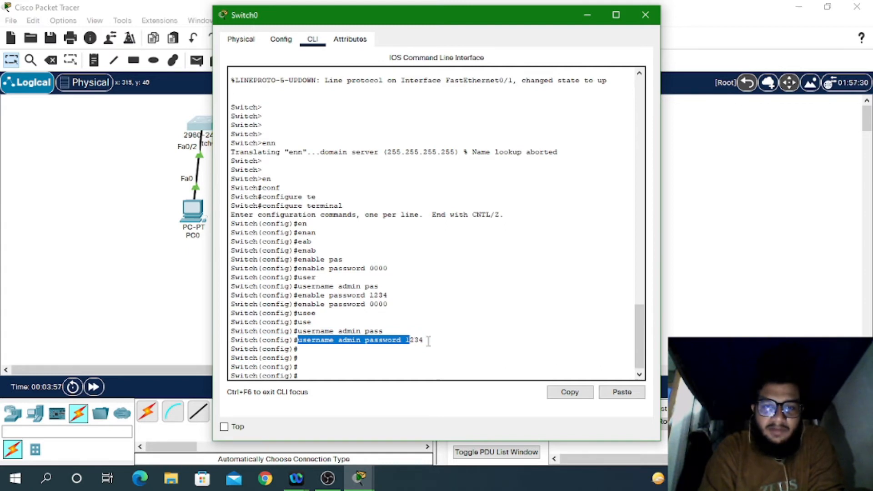
double_click(414, 340)
drag(428, 341, 301, 343)
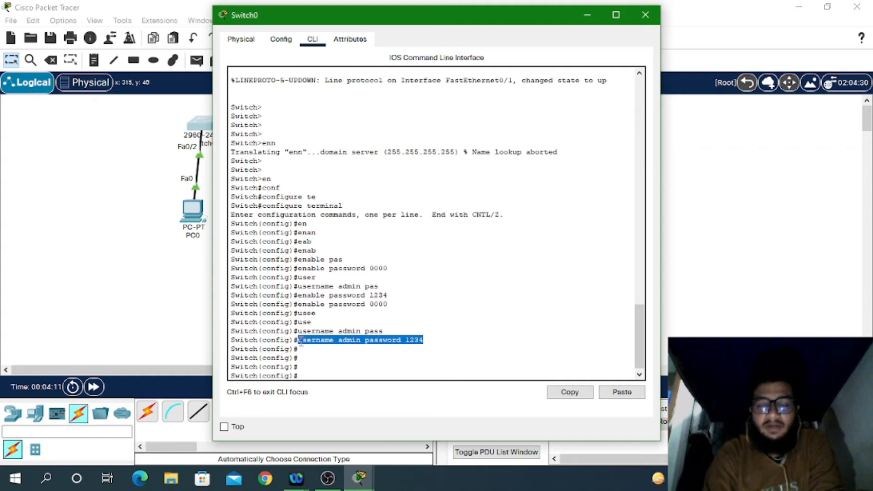
click(300, 342)
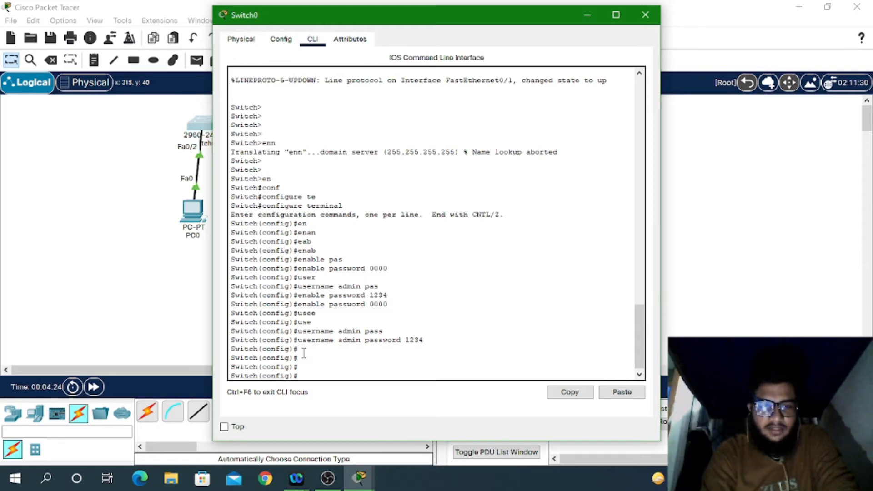
Step: Enter configuration for VTY lines 0 to 15 with line vty 0 15
text(tr)
key(Tab)
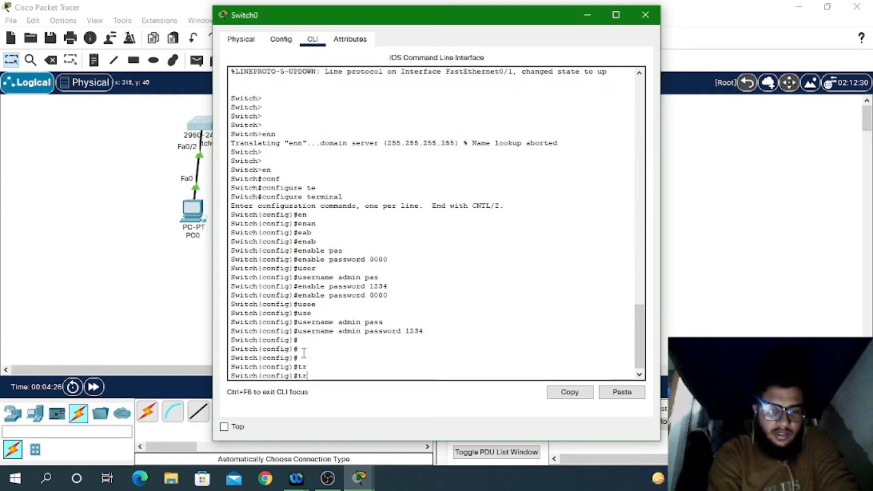
text(an)
key(Tab)
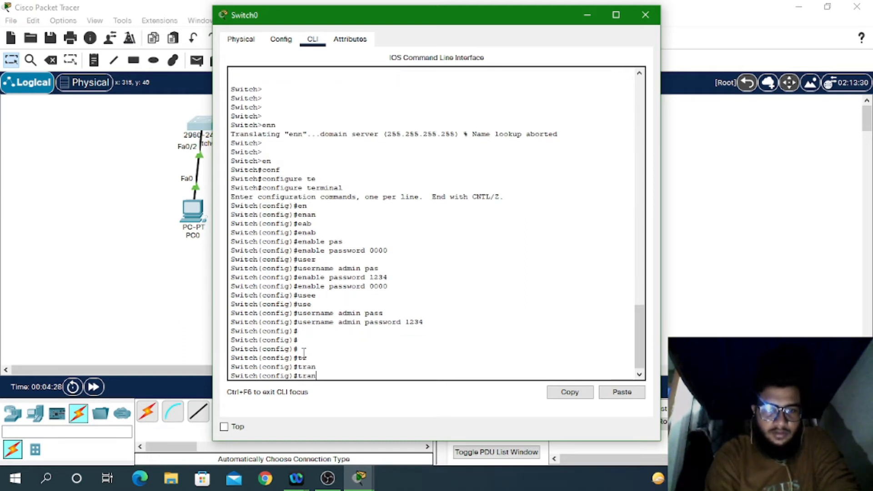
key(BackSpace)
key(BackSpace)
key(BackSpace)
key(BackSpace)
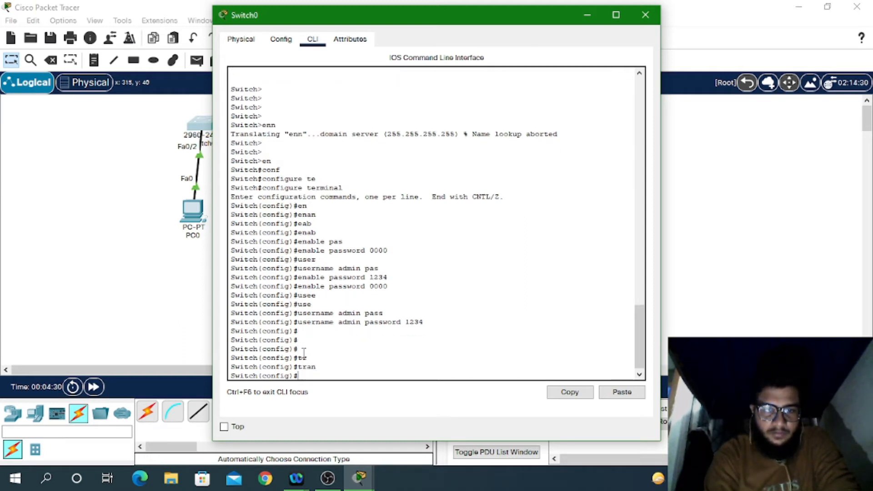
text(lin)
key(Tab)
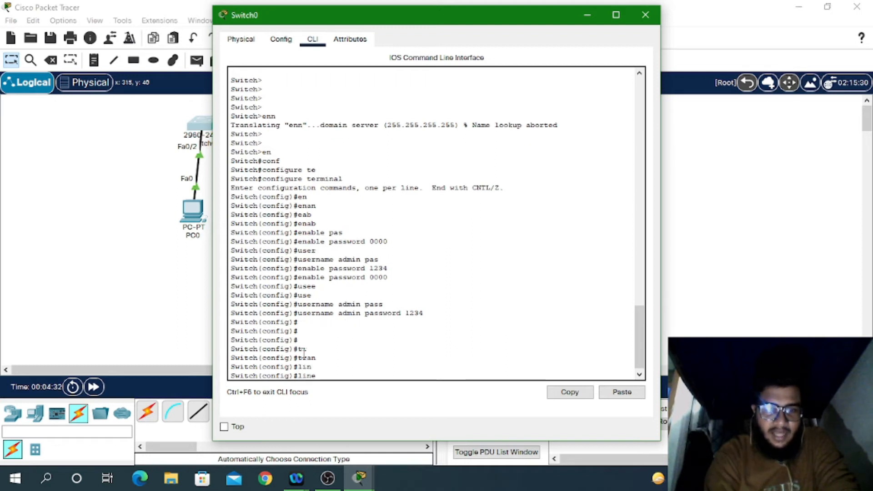
text(vt)
key(Tab)
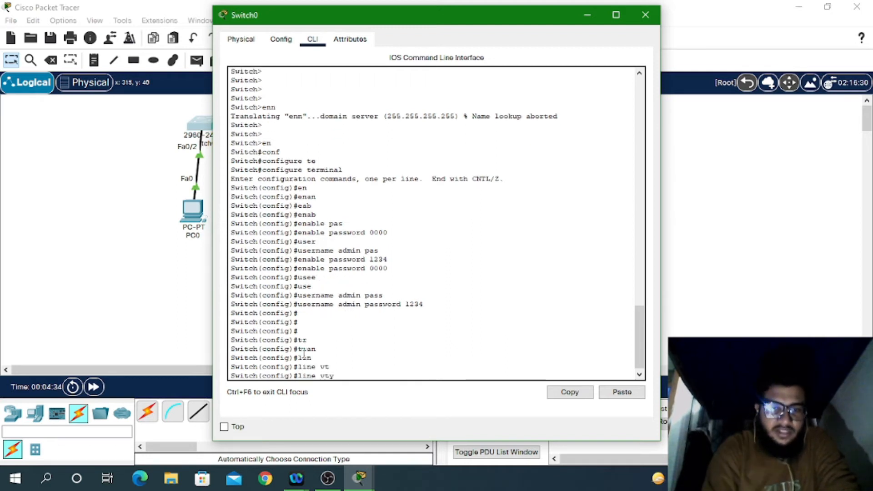
text(0)
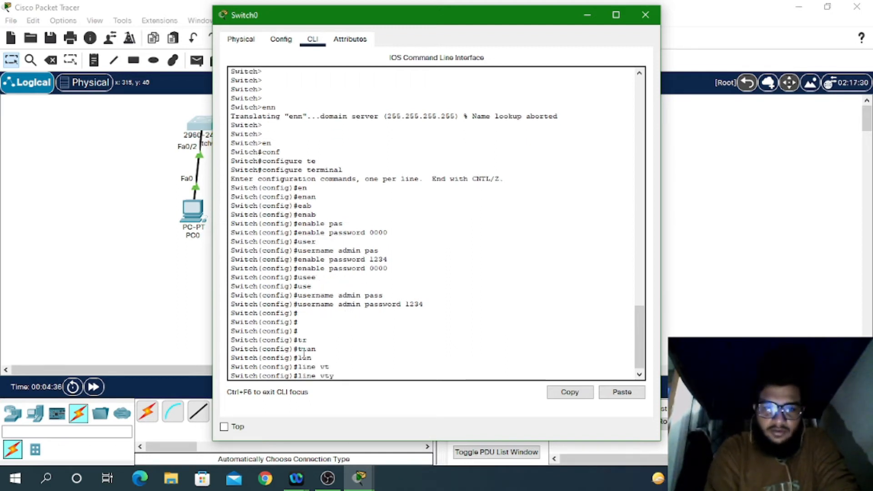
text( 15)
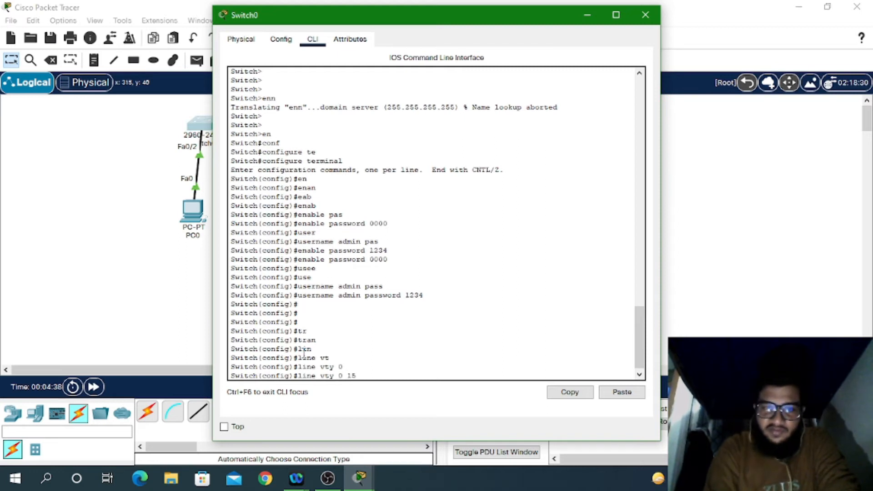
key(Return)
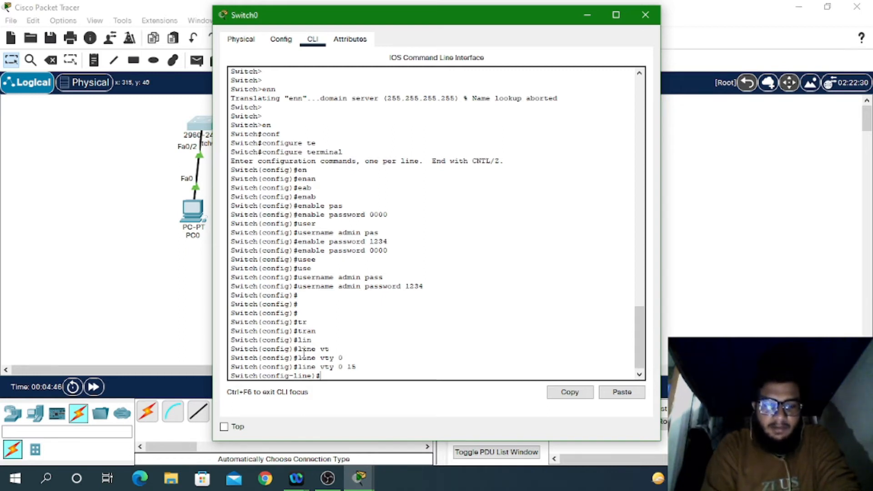
Step: Set a login password on the VTY lines and query the available line commands
text(pass)
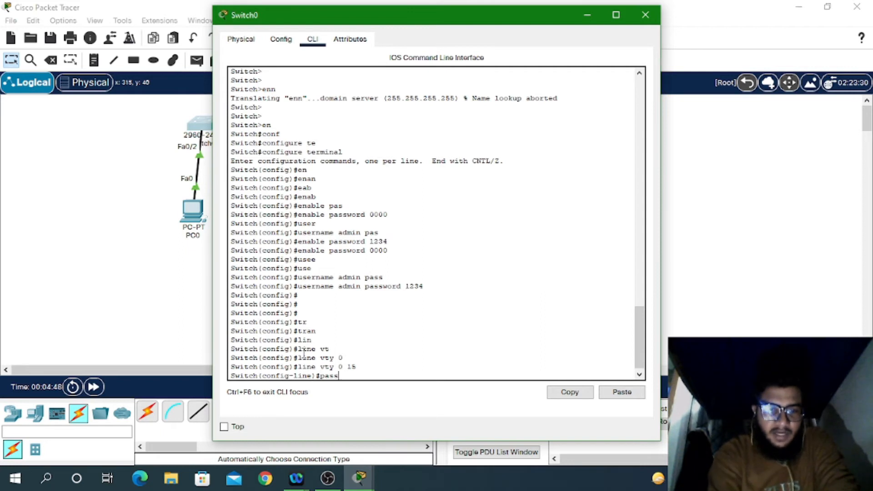
key(Tab)
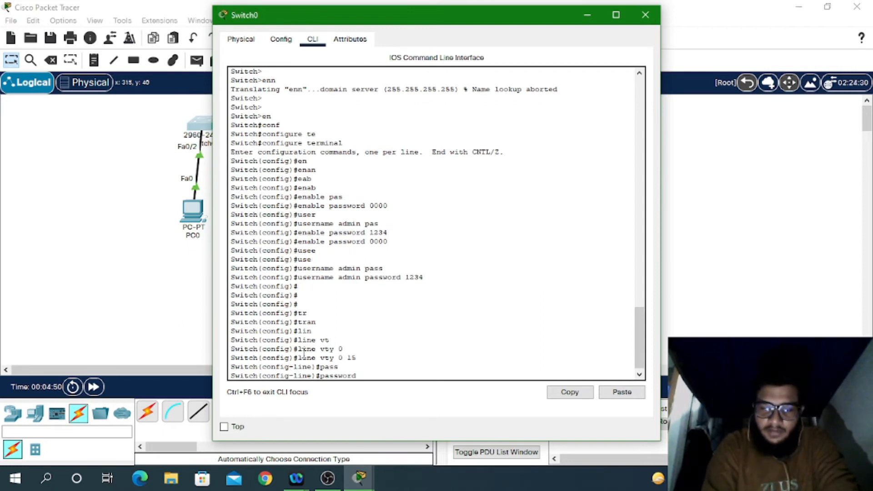
text(1234)
key(Return)
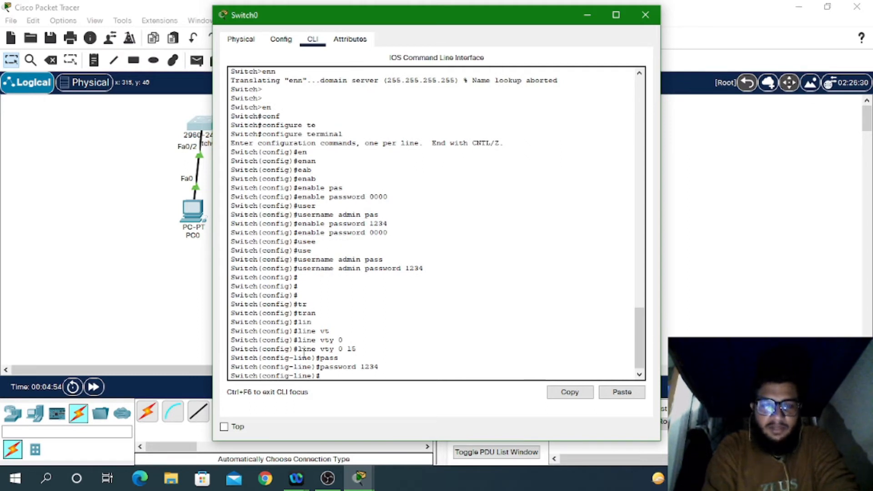
text(?)
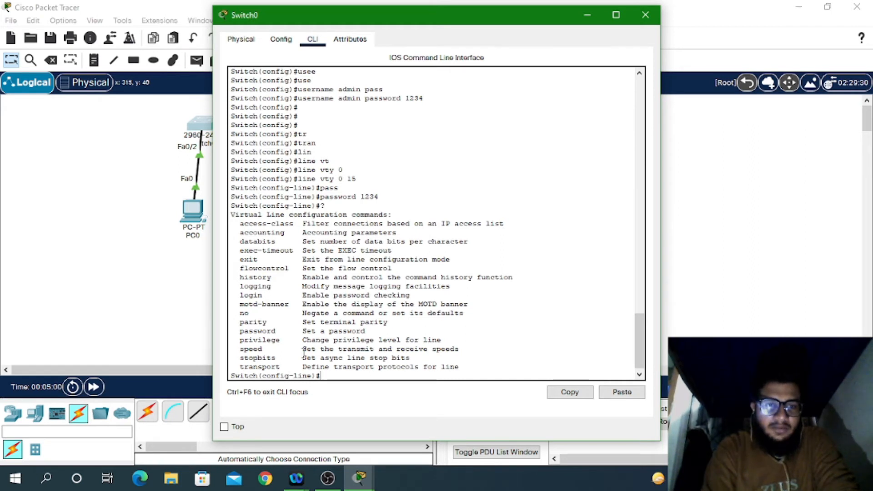
text(tarm)
Step: Allow Telnet on the VTY lines with transport input telnet
key(Tab)
key(BackSpace)
key(BackSpace)
key(BackSpace)
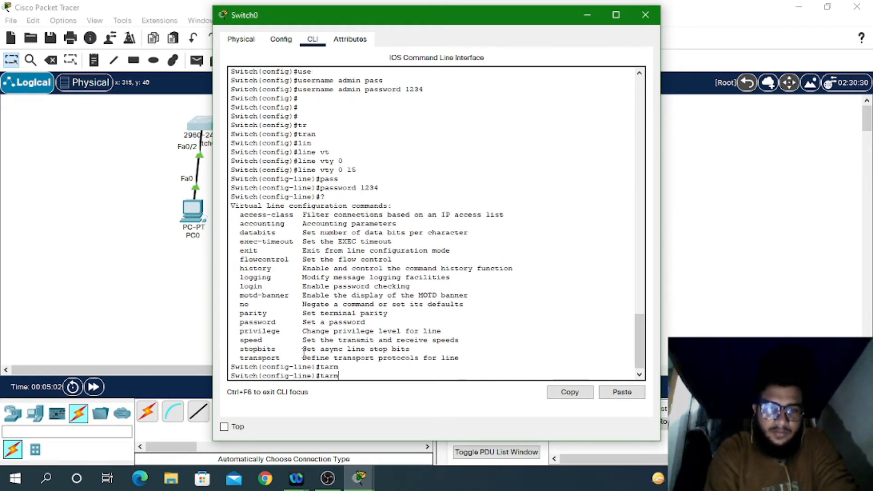
text(ran)
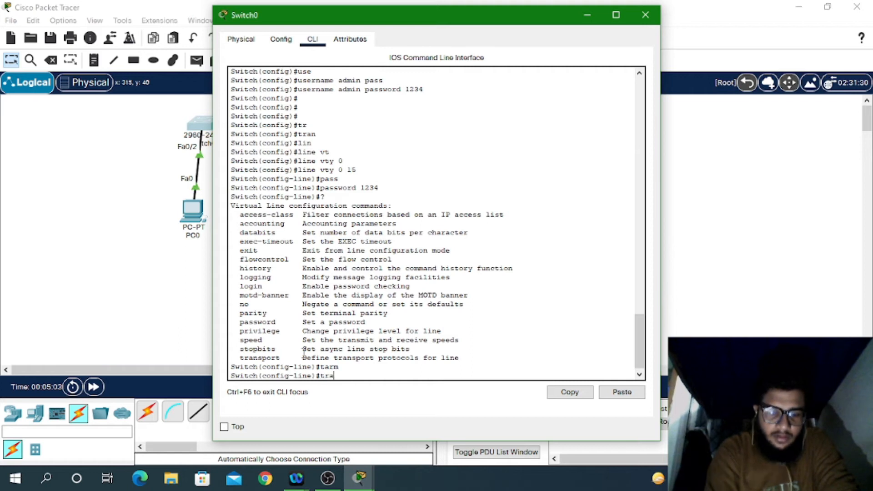
key(Tab)
text(in)
key(Tab)
text(te)
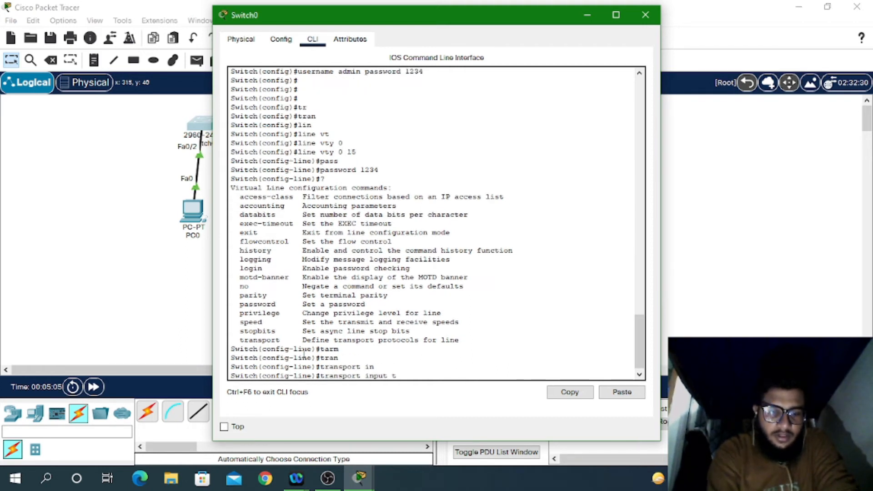
key(Tab)
key(Return)
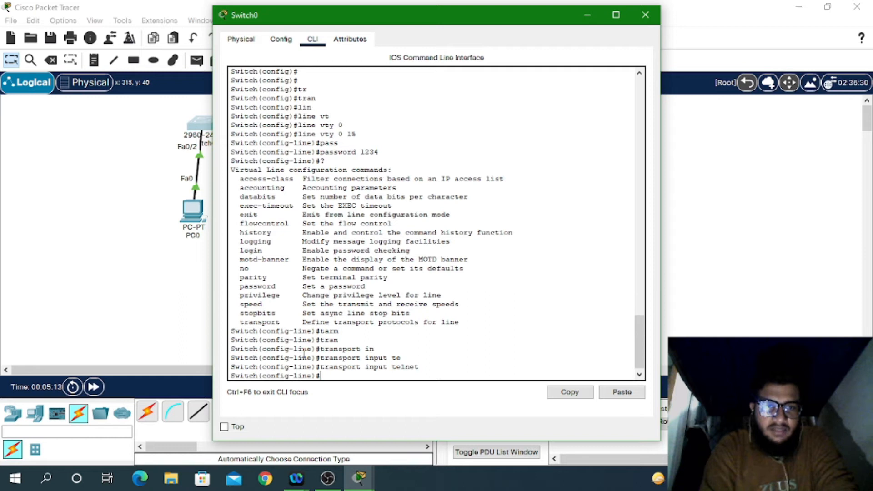
Step: Start a motd-banner command and query its options with ?
text(mo)
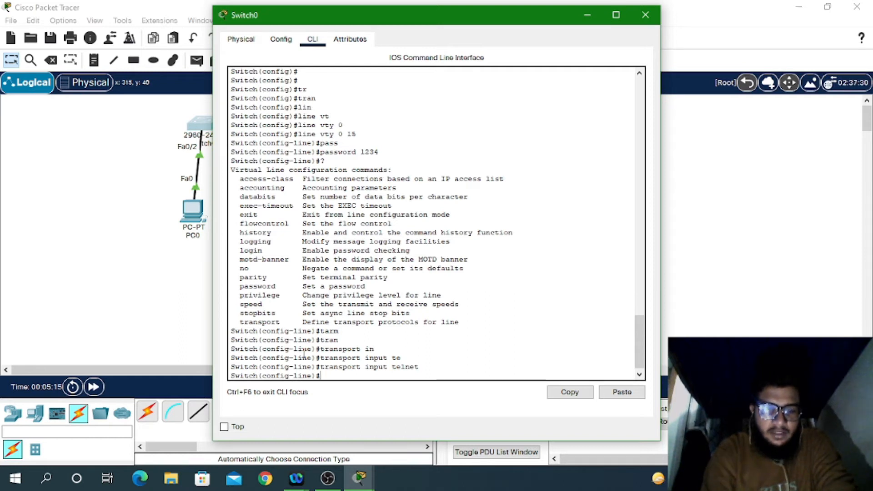
key(Tab)
text(?)
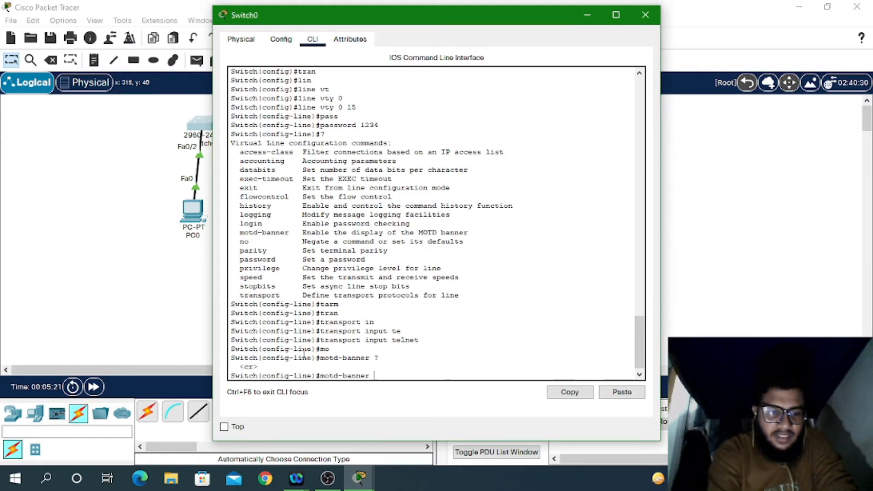
text(#authr)
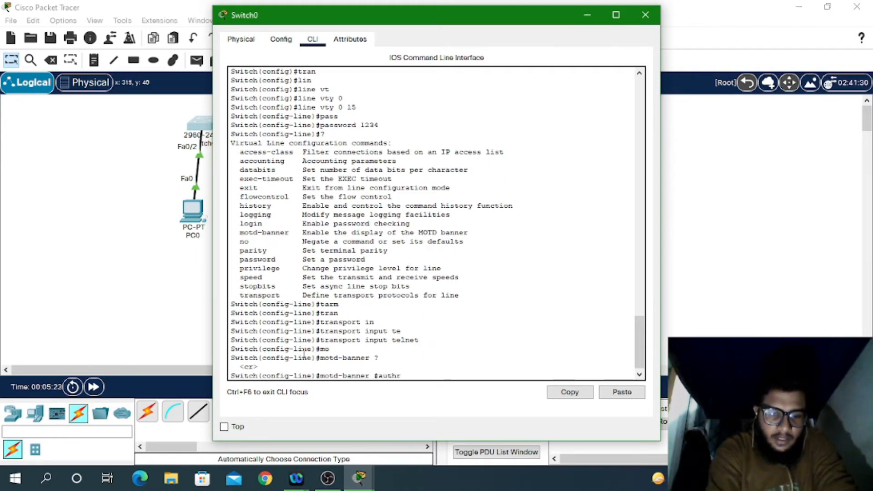
text(iz)
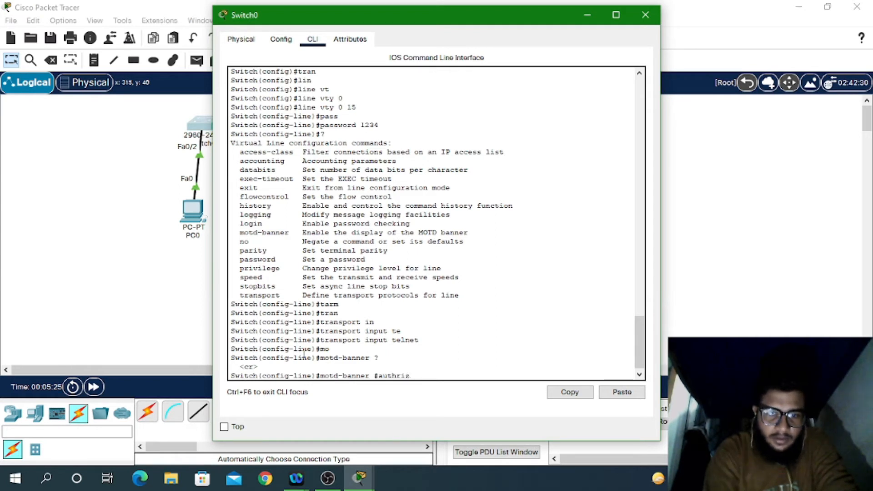
text(d)
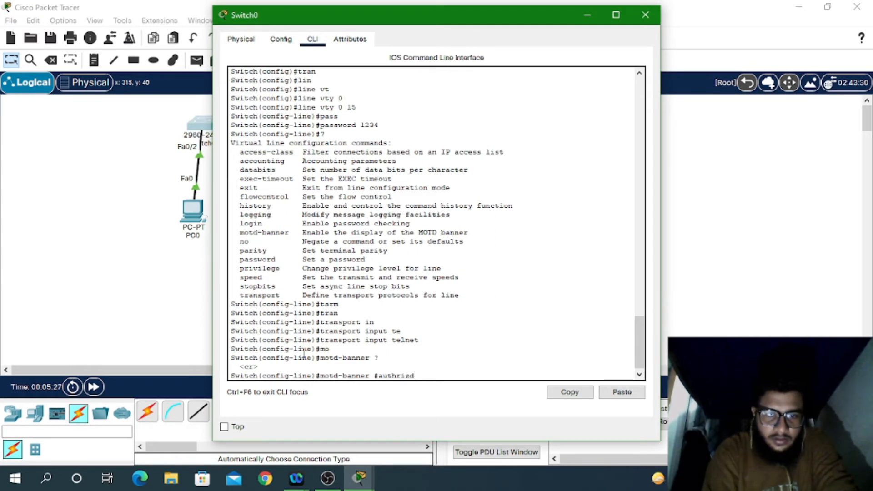
Step: Enter the banner command 'motd-banner #Authorized_access#' on Switch0's vty lines; the switch rejects it
key(BackSpace)
key(BackSpace)
key(BackSpace)
key(BackSpace)
key(BackSpace)
key(BackSpace)
key(BackSpace)
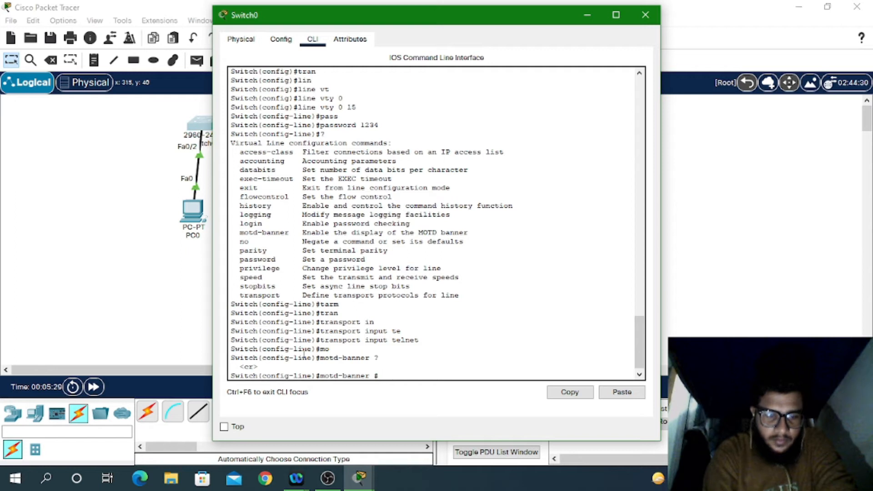
text(Author)
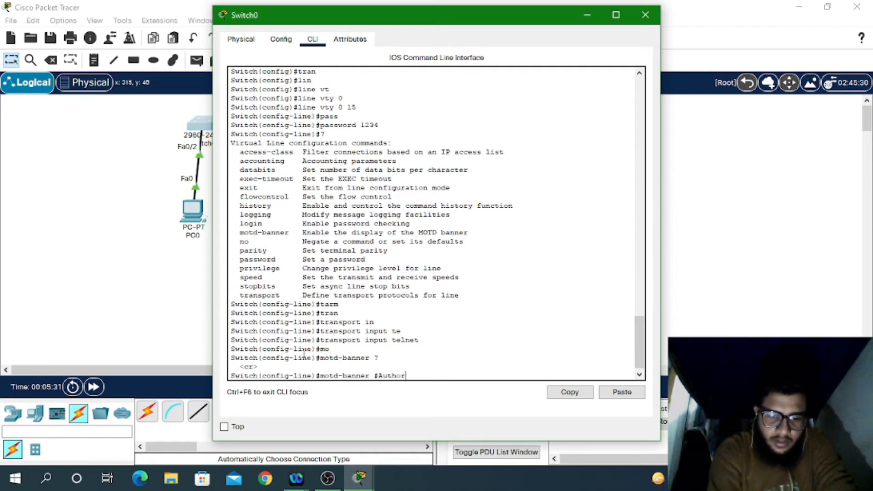
text(ized)
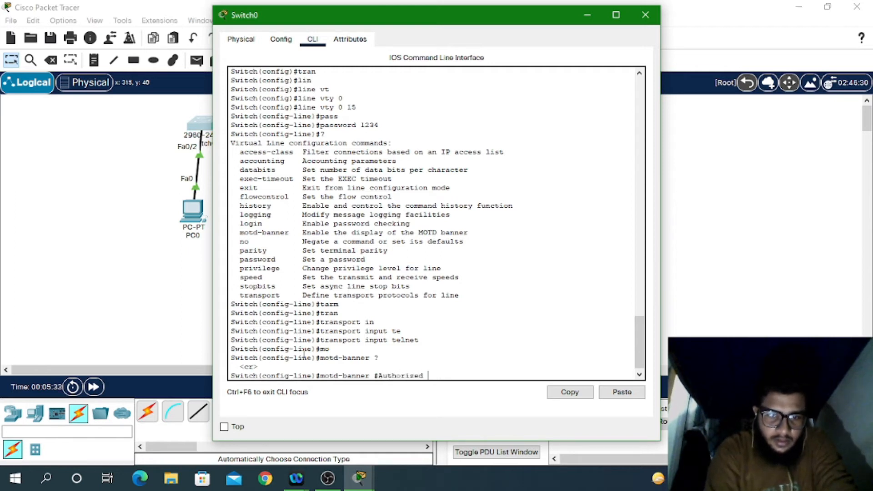
key(BackSpace)
text(z)
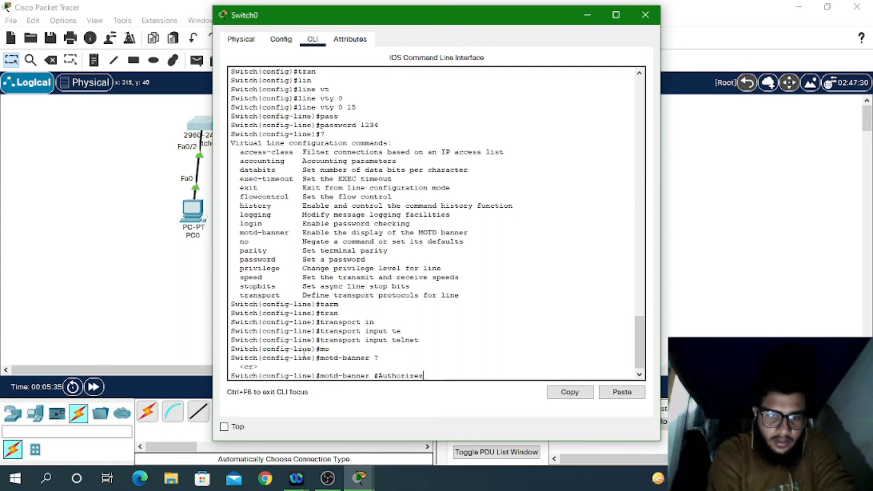
key(BackSpace)
text(d)
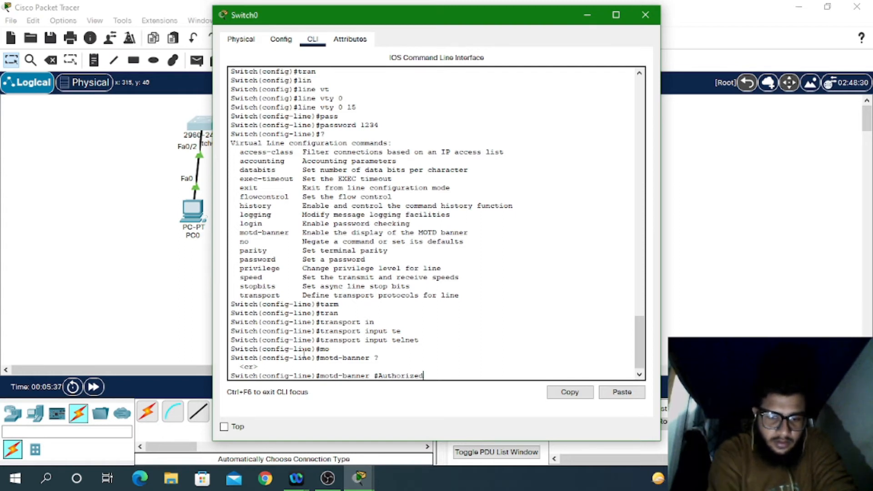
text(_acce)
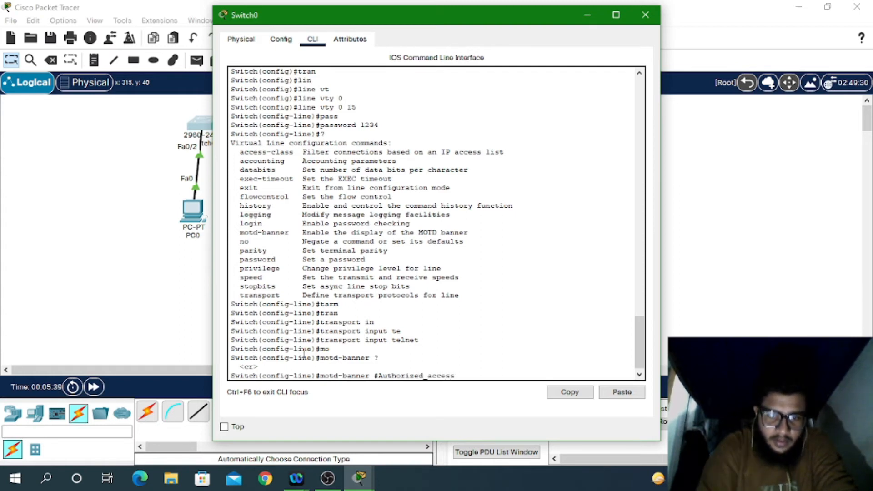
text(ss)
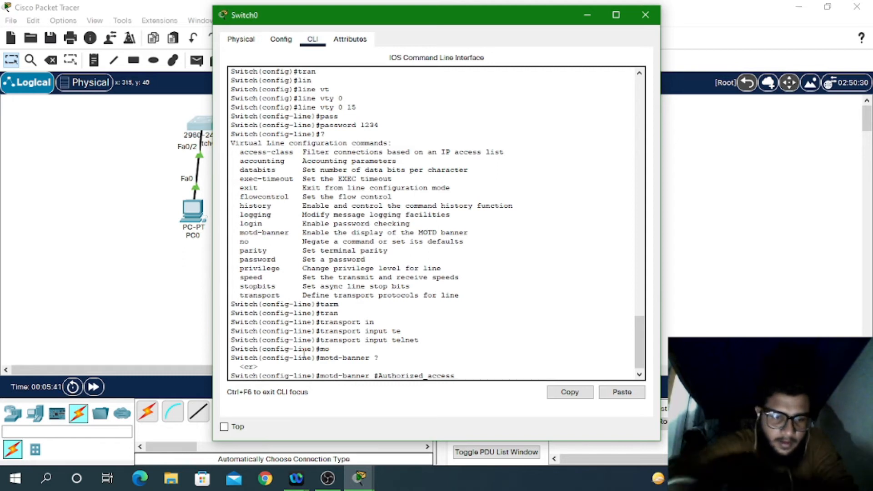
text(#)
key(Return)
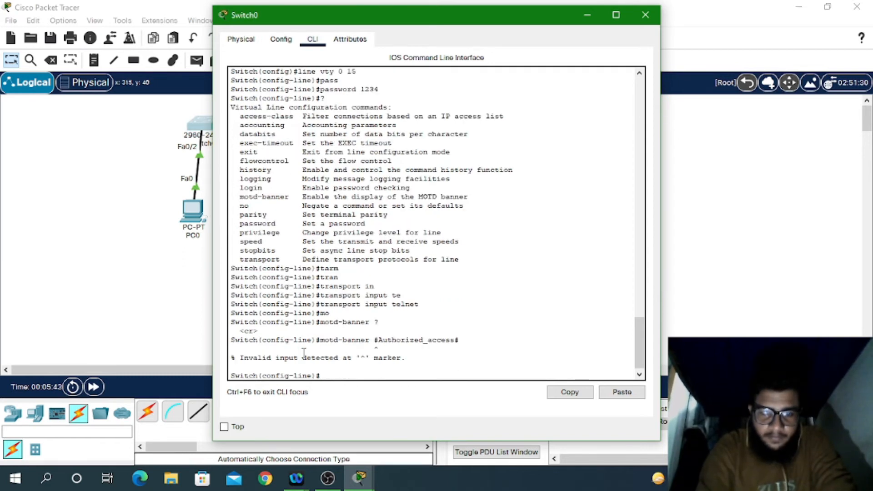
Step: Retry the banner with the # delimiters removed, which is also rejected as invalid
key(Up)
key(Left)
key(Left)
key(Left)
key(Left)
key(Left)
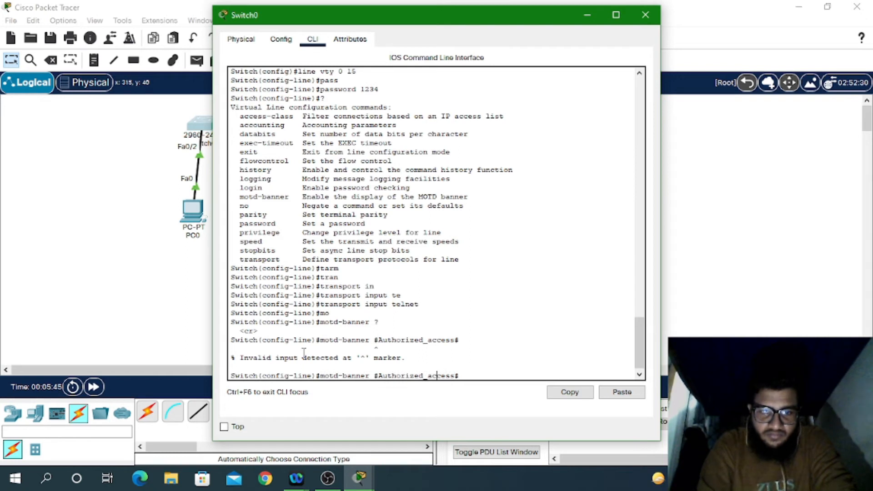
key(Left)
key(Left)
key(Left)
key(Left)
key(Left)
key(Left)
key(Left)
key(Left)
key(Left)
key(Left)
key(Left)
key(Left)
key(Left)
key(BackSpace)
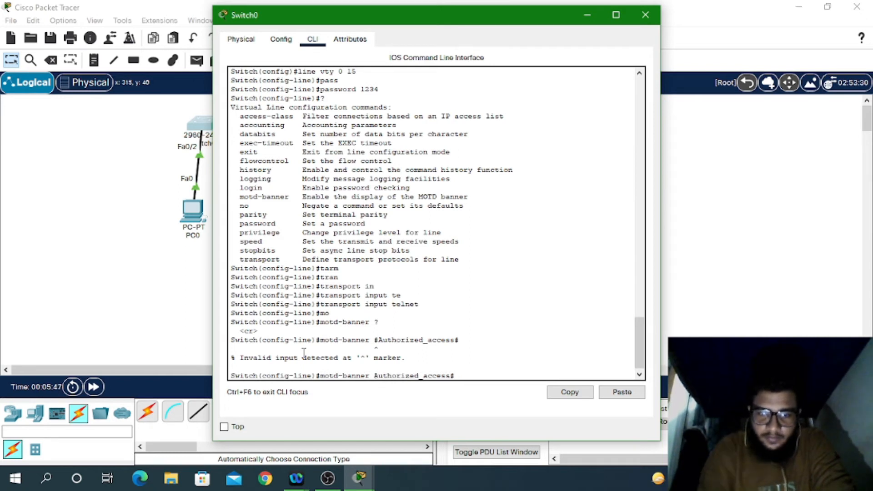
key(Right)
key(Right)
key(Right)
key(Right)
key(Right)
key(Right)
key(Right)
key(Right)
key(Right)
key(Right)
key(Right)
key(Right)
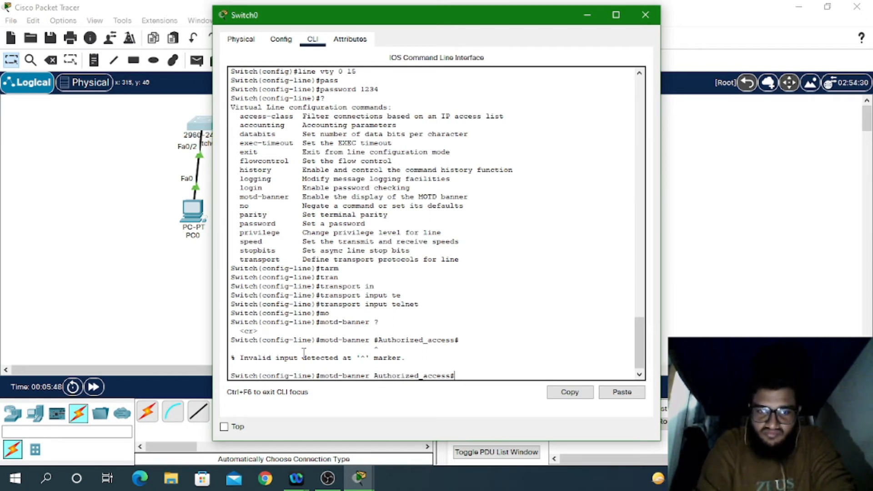
key(BackSpace)
key(Return)
Step: Retry the banner as #Authorizedaccess# without the underscore, then erase the abandoned banner command
key(Up)
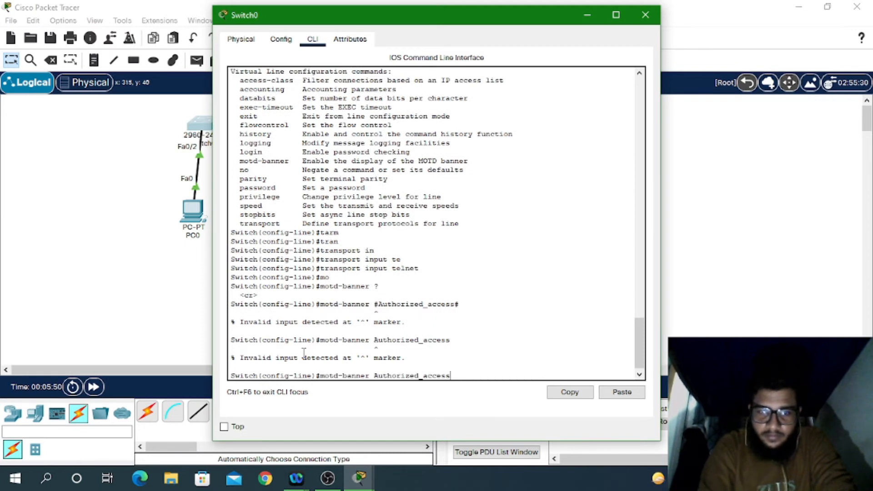
key(Up)
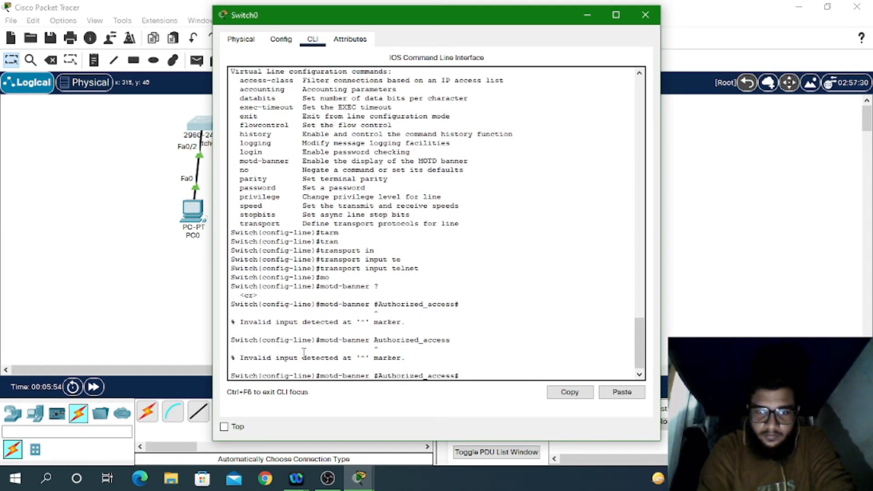
key(Left)
key(Left)
key(Left)
key(Left)
key(Left)
key(Left)
key(BackSpace)
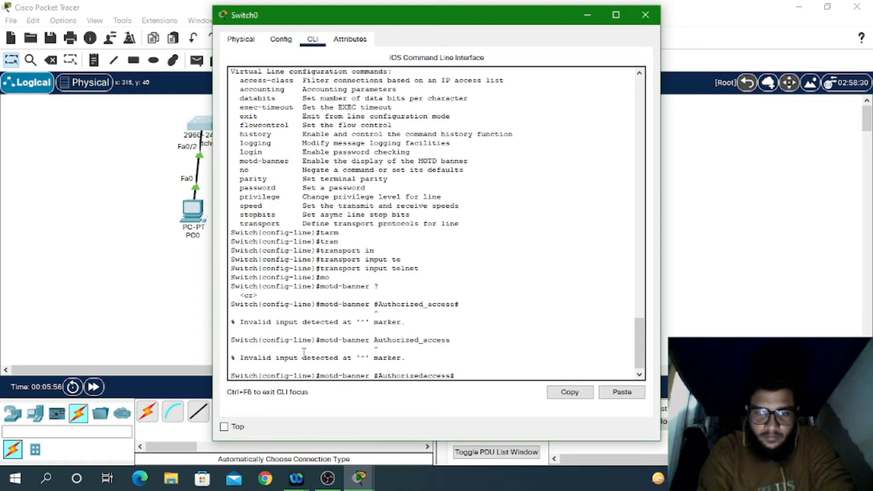
key(Return)
key(Up)
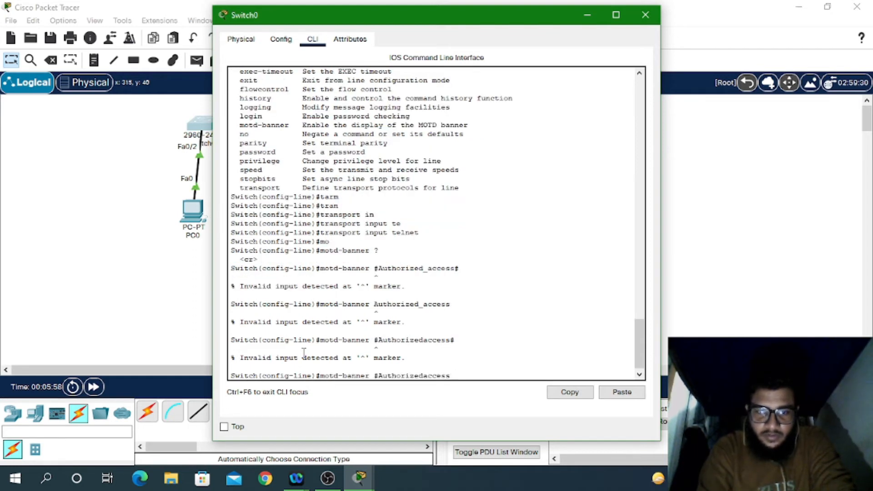
key(BackSpace)
key(BackSpace)
key(BackSpace)
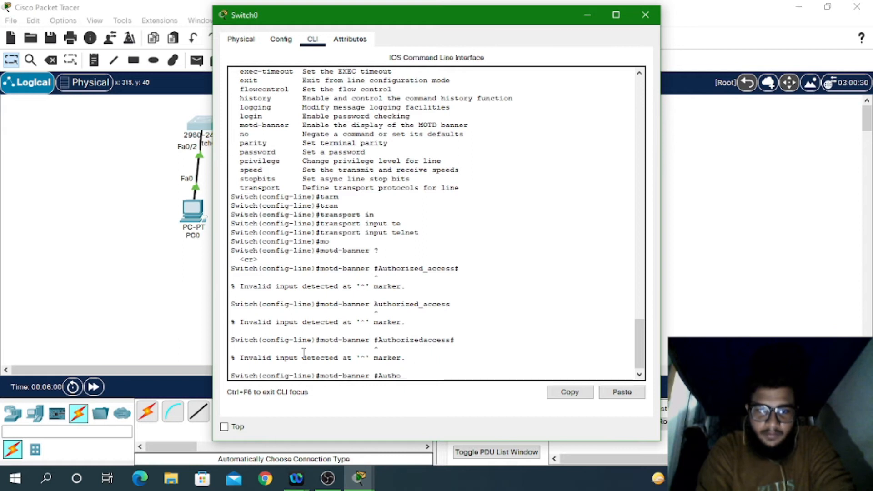
key(BackSpace)
key(BackSpace)
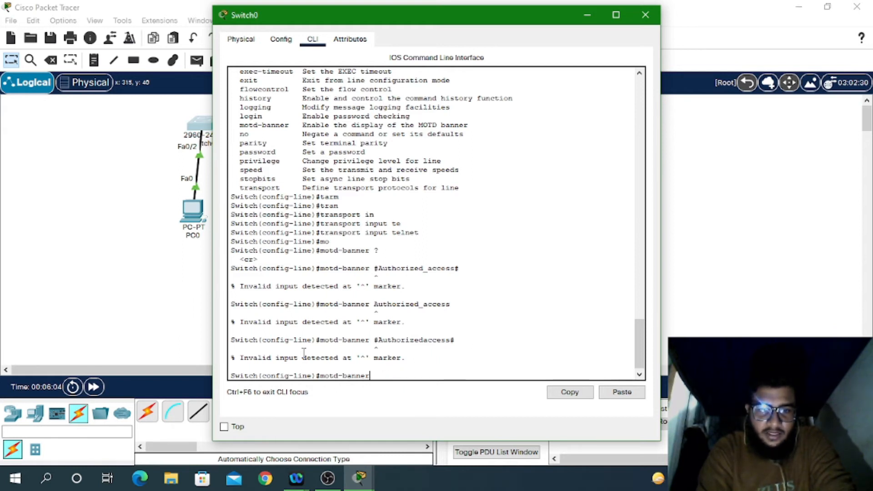
key(BackSpace)
key(BackSpace)
key(BackSpace)
key(BackSpace)
key(BackSpace)
key(BackSpace)
key(BackSpace)
key(BackSpace)
key(BackSpace)
key(BackSpace)
key(BackSpace)
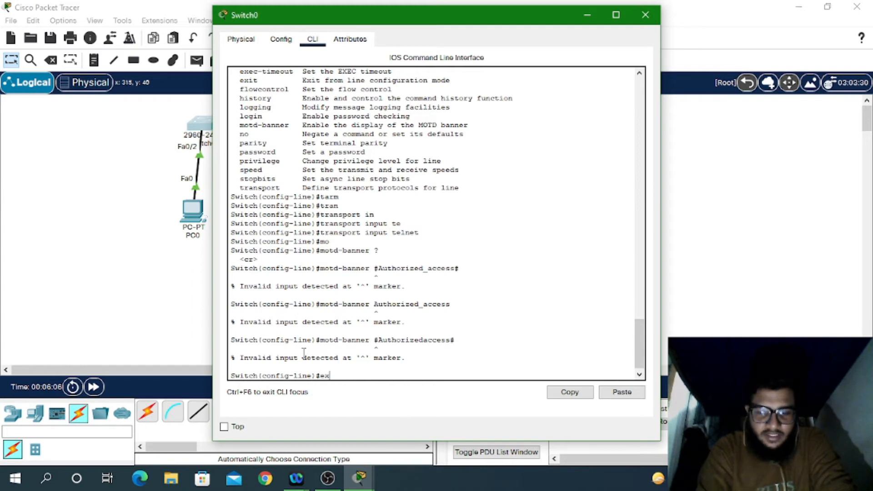
Step: Leave line configuration mode with exit and drop back to privileged mode
text(ex)
key(Return)
key(Return)
key(Return)
key(Return)
text(e)
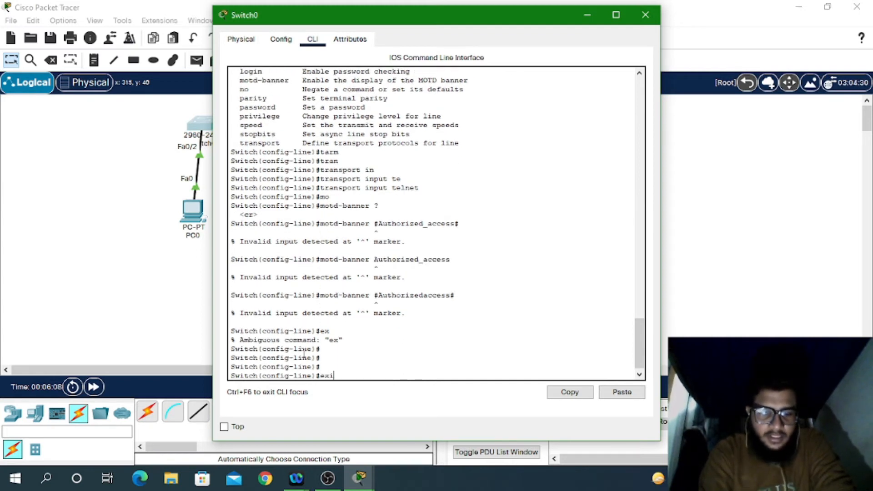
text(xit)
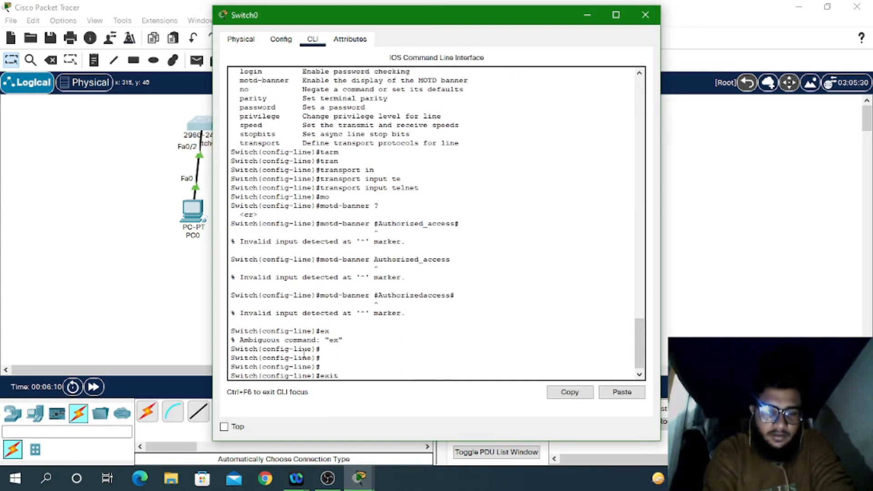
key(Return)
key(Return)
key(Return)
key(Return)
key(Return)
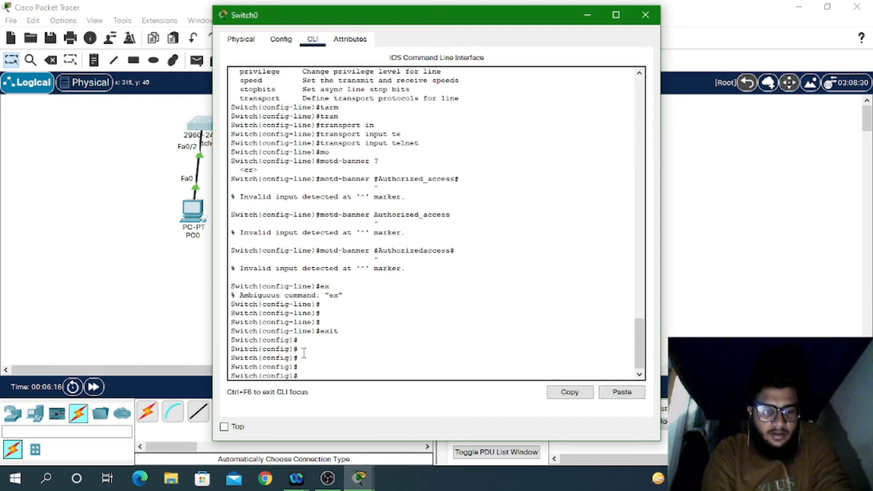
key(ctrl+z)
key(Return)
key(Return)
key(Return)
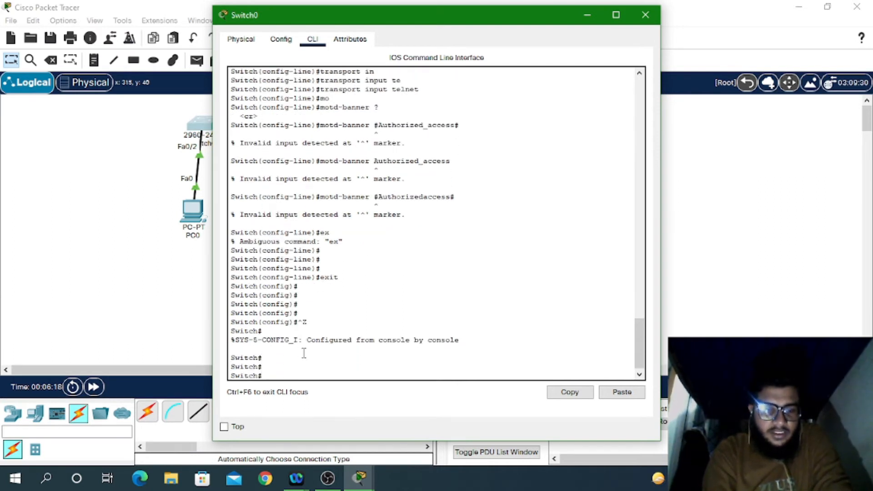
Step: Page through Switch0's sh run output, noting the enable password, then re-enter conf t
text(sh r)
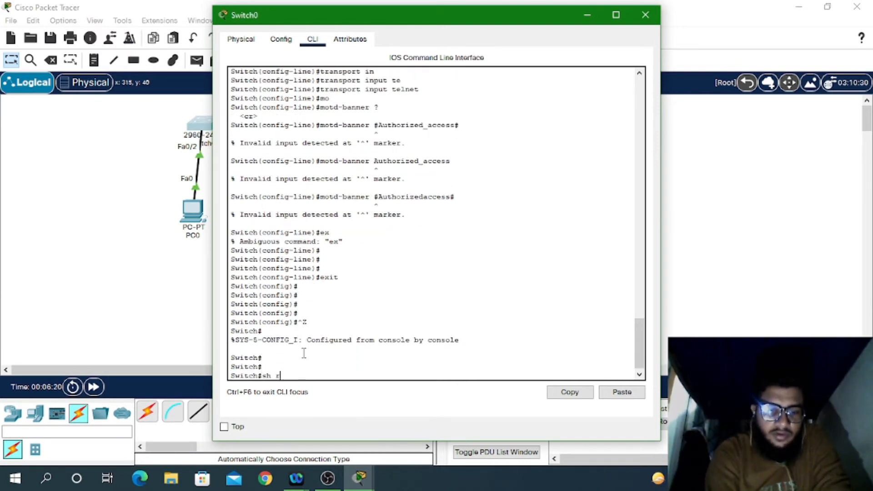
text(un)
key(Return)
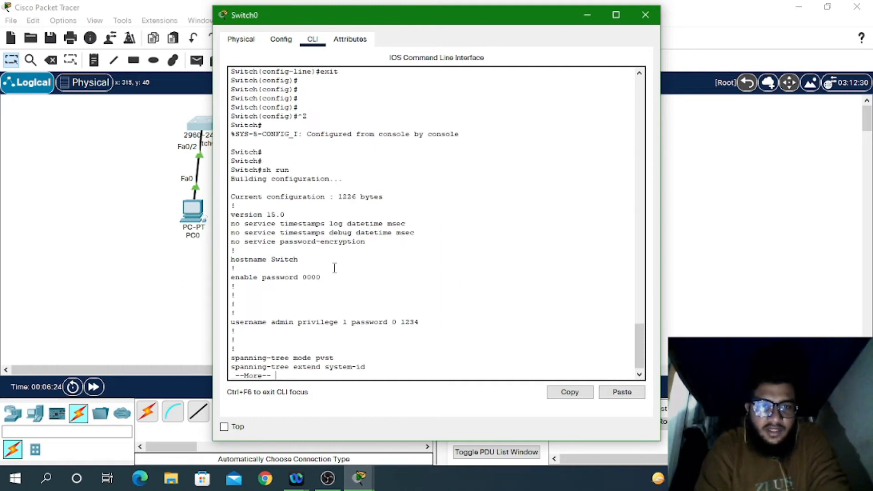
mouse_move(326, 280)
mouse_down()
mouse_move(291, 282)
mouse_move(318, 283)
mouse_up()
click(287, 282)
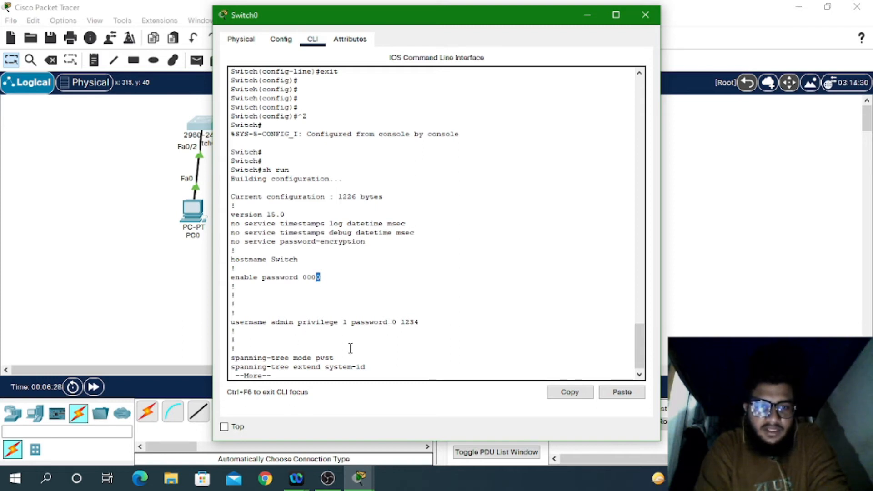
key(space)
key(space)
key(space)
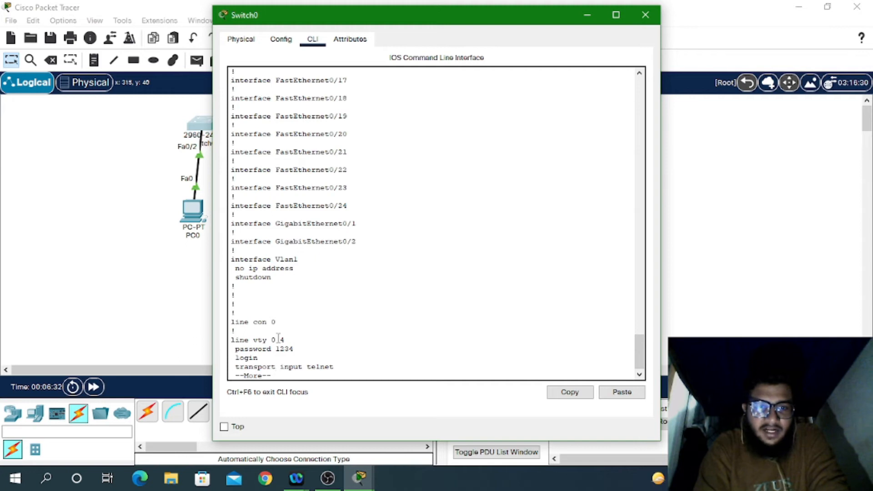
key(space)
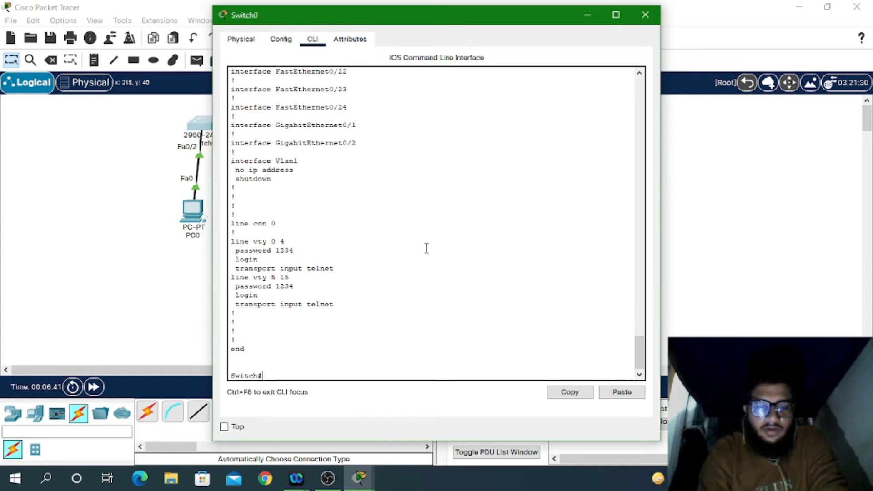
text(conf t)
key(Return)
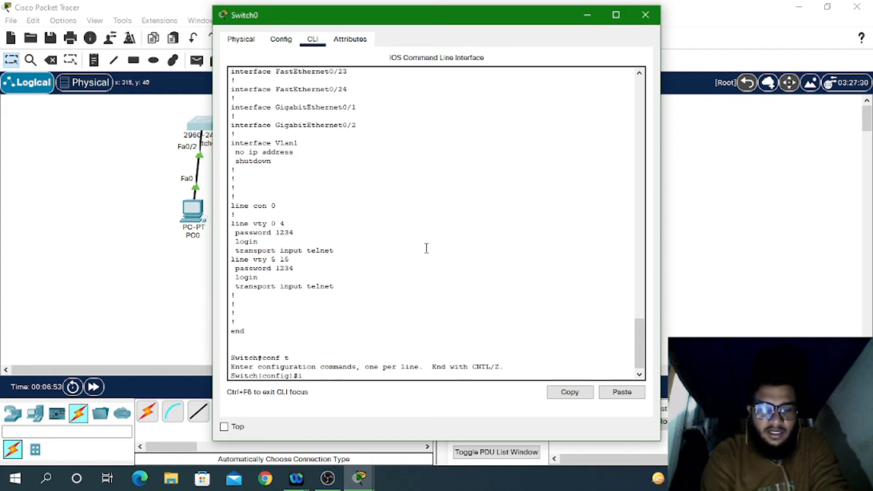
Step: Assign 192.168.1.2 255.255.255.0 to interface Vlan 1 and save the configuration with wr
text(nt vl)
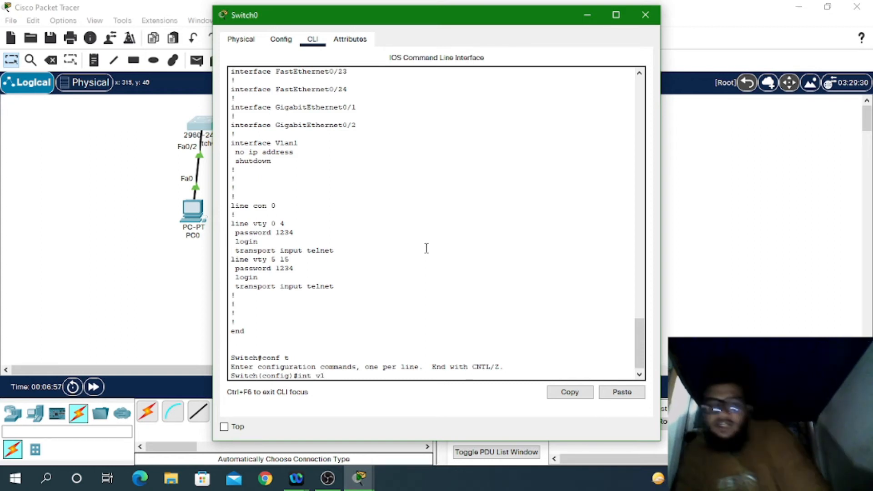
text( 10)
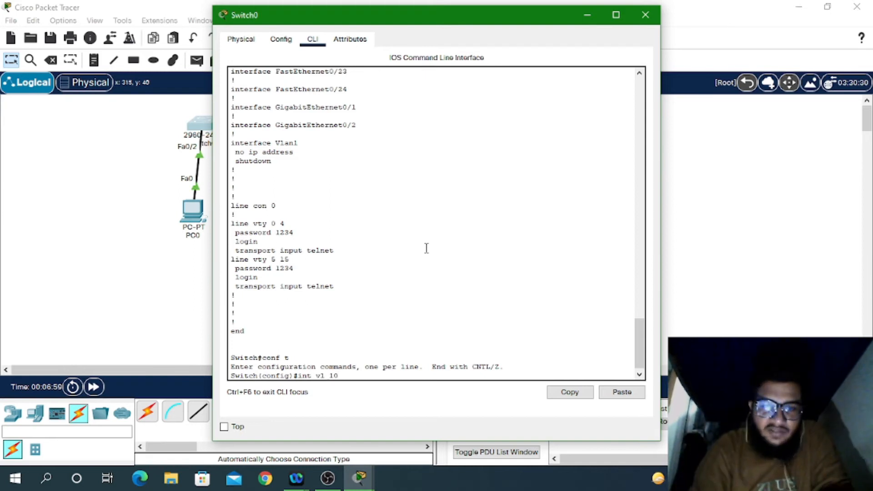
key(BackSpace)
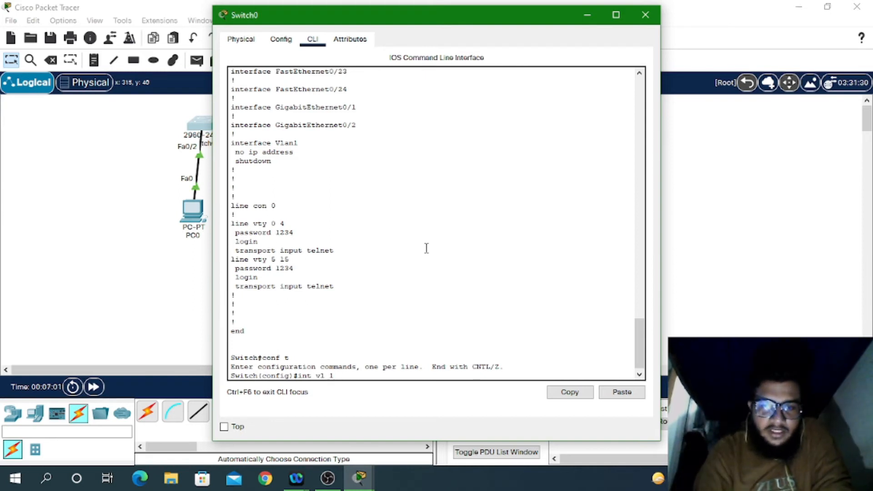
key(Return)
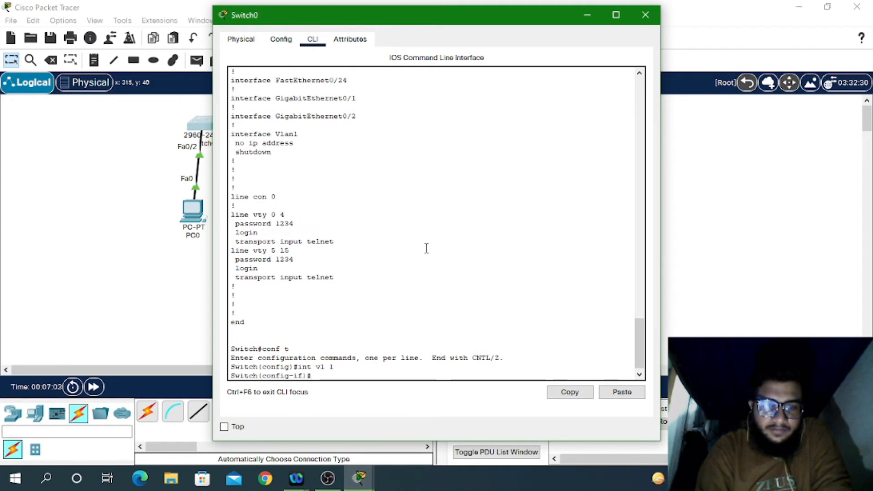
text(ip addr)
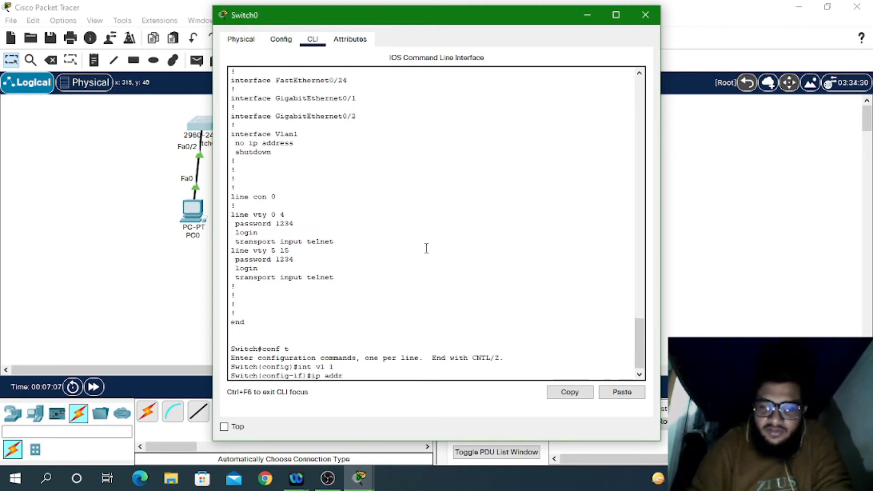
text( 192.)
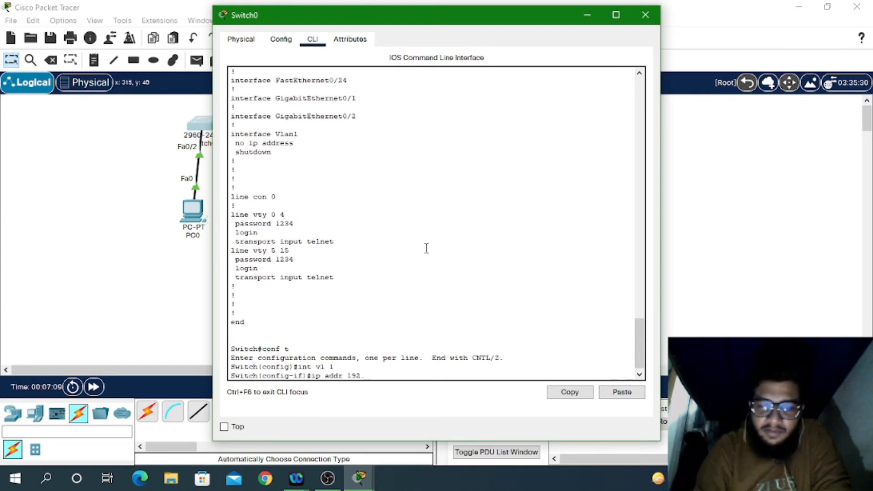
text(168.1)
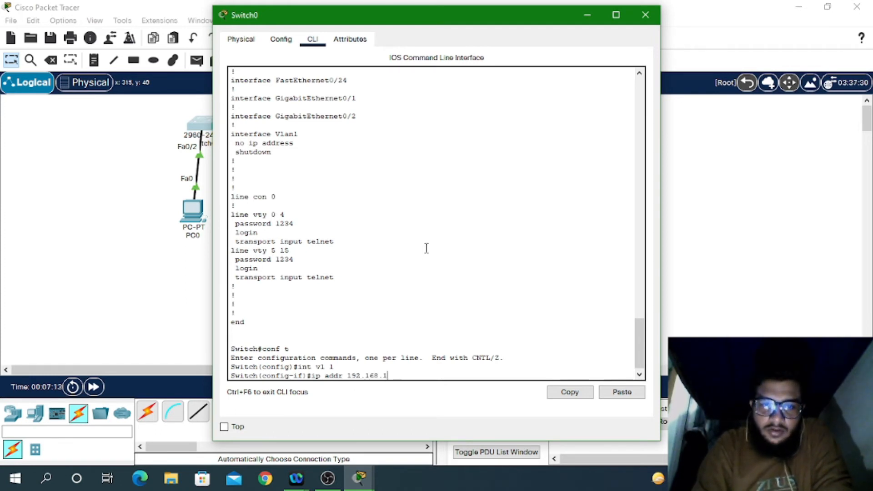
text(.2)
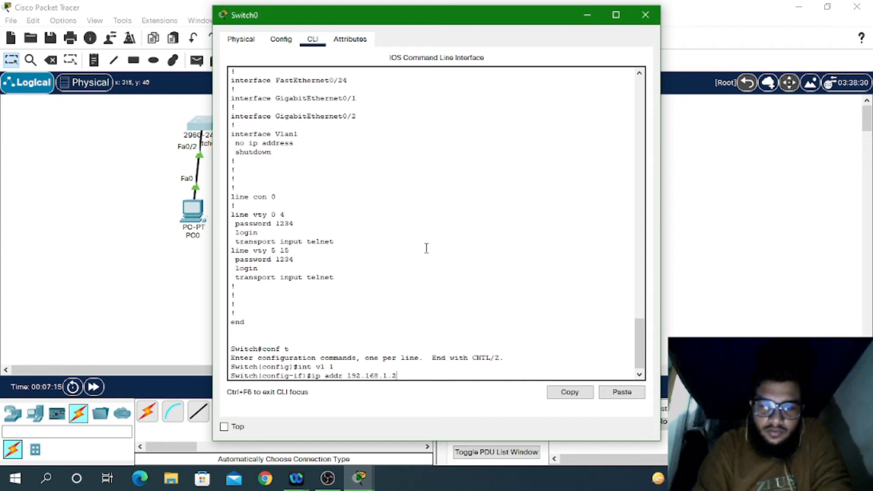
text( 255.255.255.0)
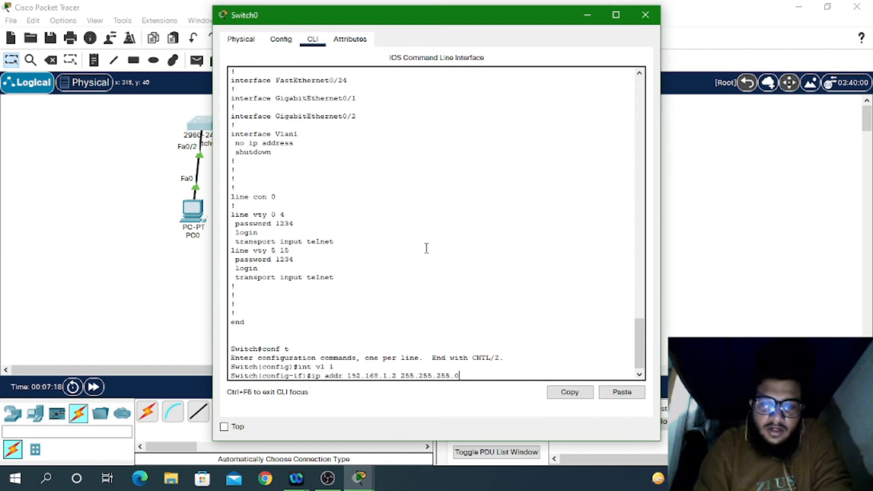
key(Return)
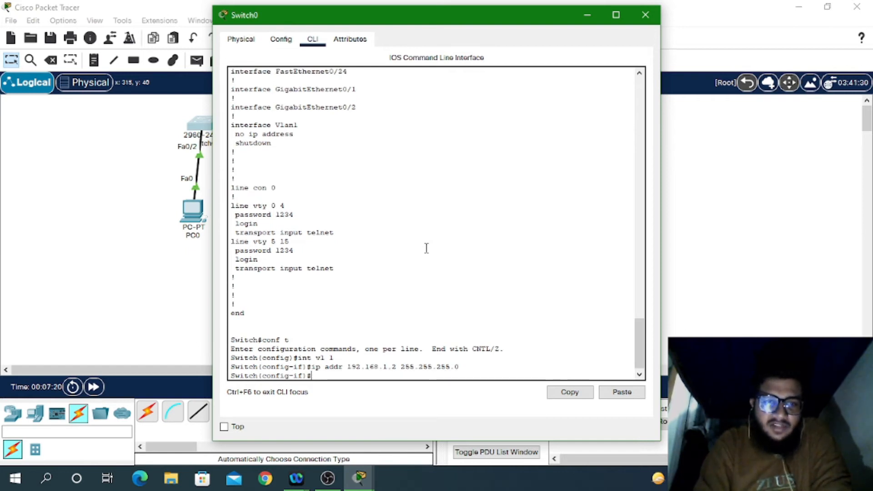
key(ctrl+z)
text(wr)
key(Return)
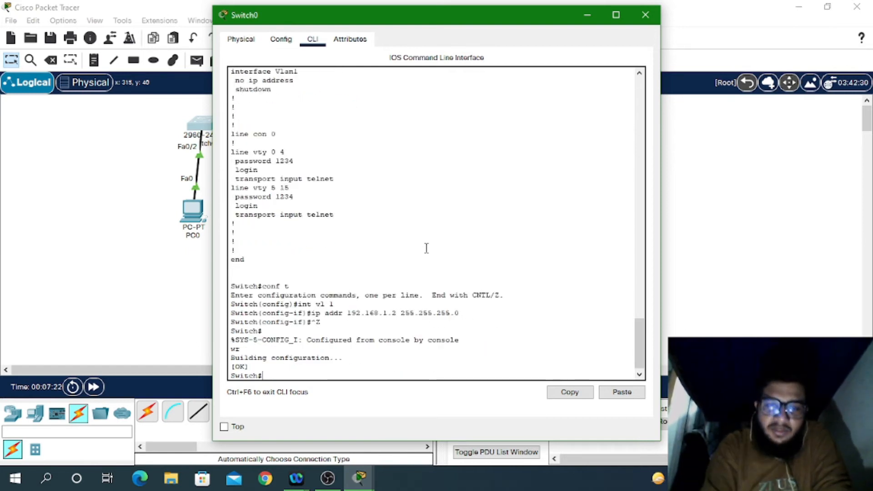
Step: Start a telnet session from PC0's command prompt to the switch at 192.168.1.2
click(198, 225)
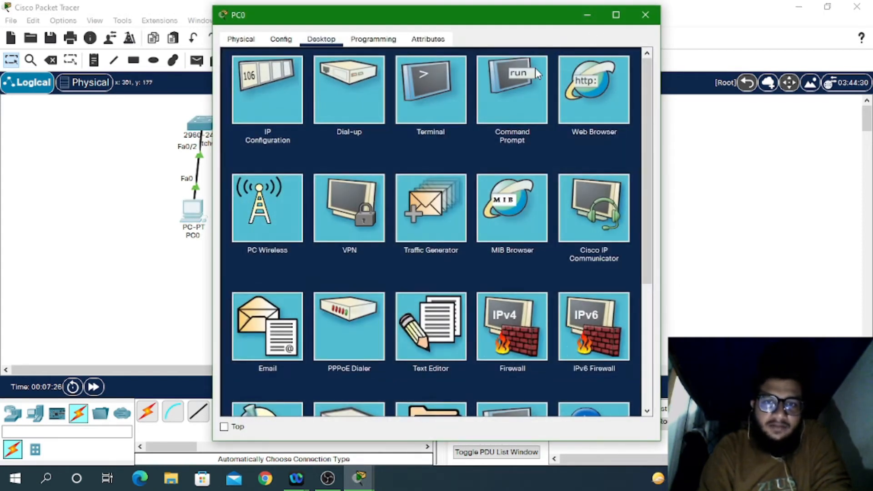
click(511, 114)
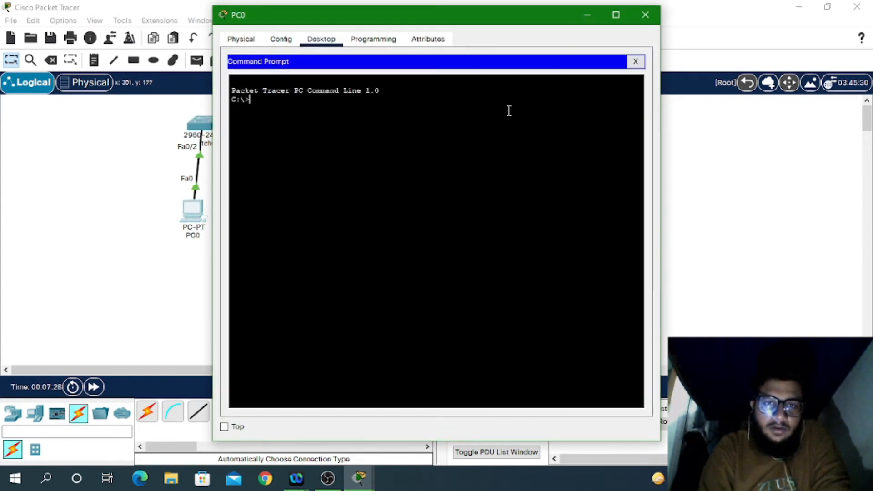
text(tel)
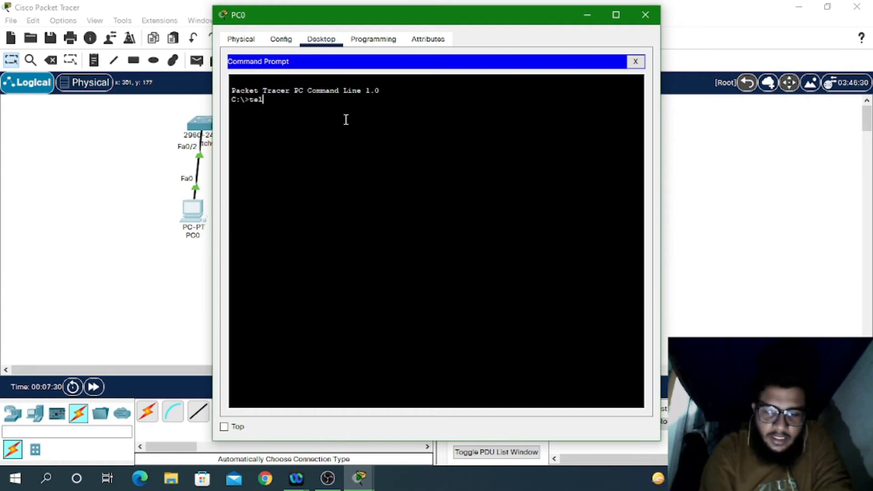
text(net 1)
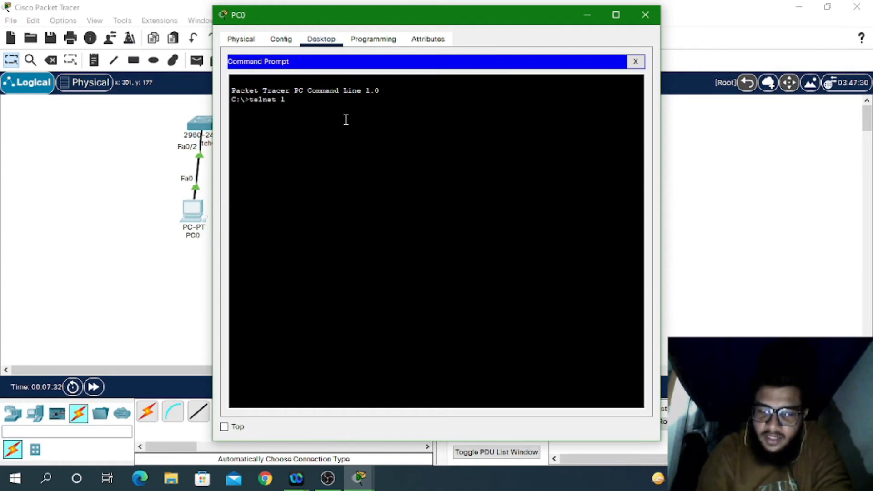
text(92.168.1.)
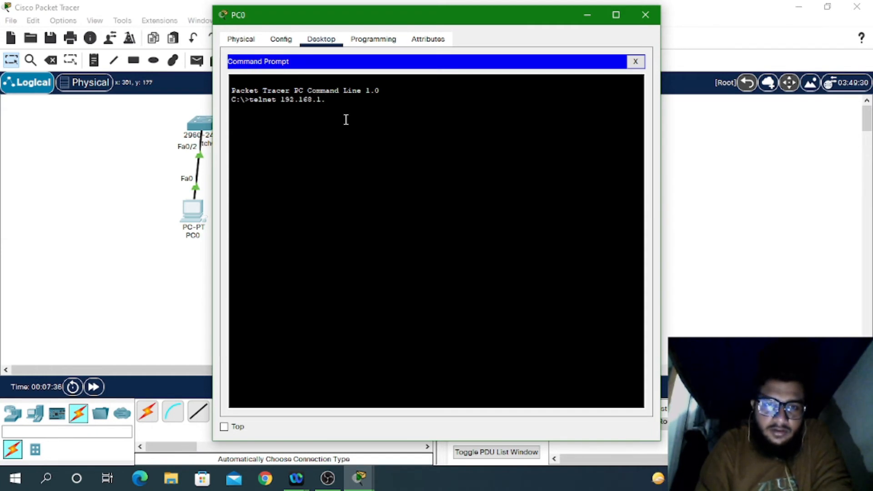
text(2)
key(Return)
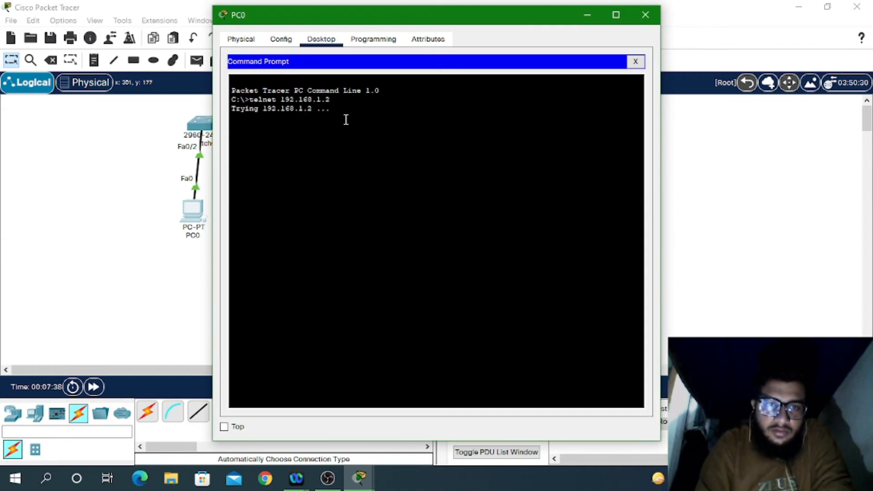
Step: Back in Switch0's CLI, run sh run and page through to the end of the configuration
click(198, 132)
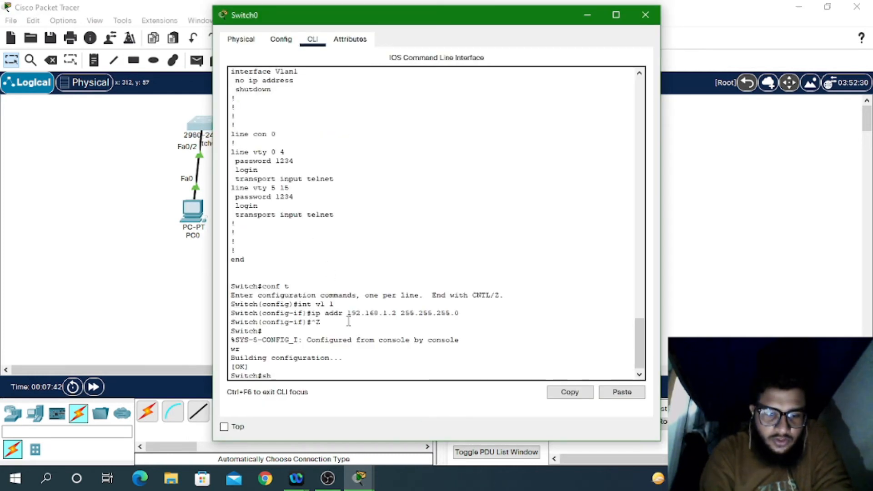
text(sh run)
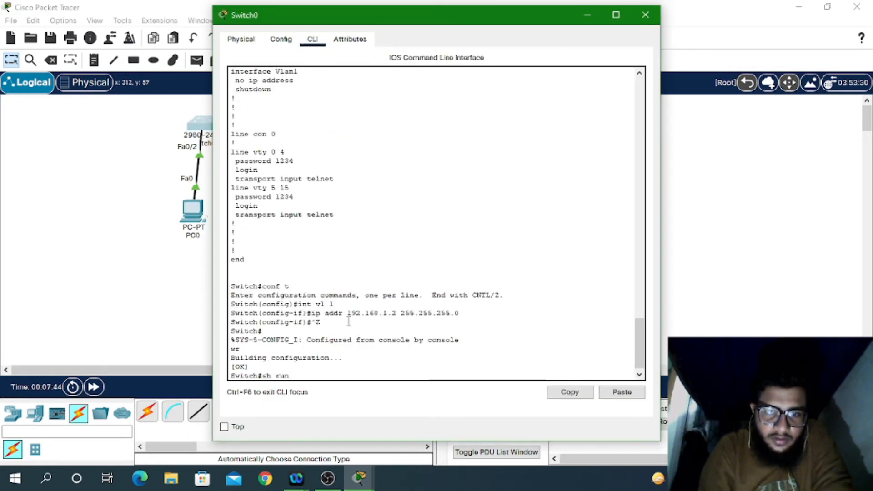
key(Return)
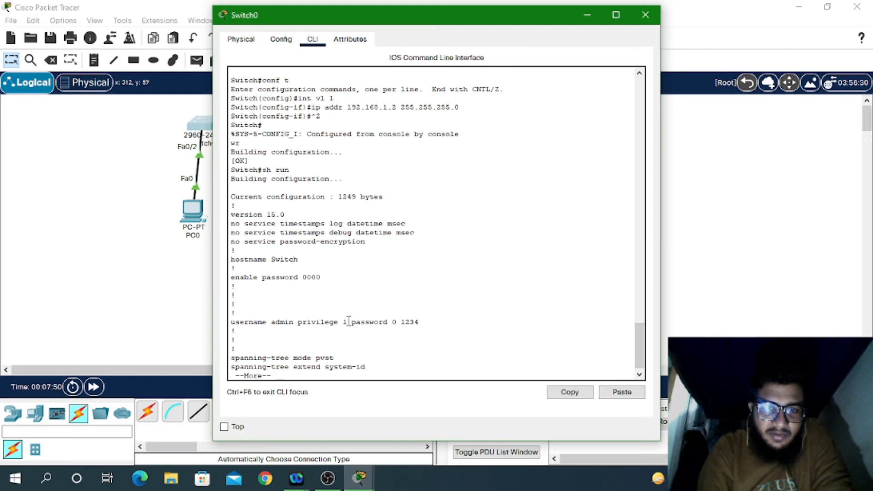
key(space)
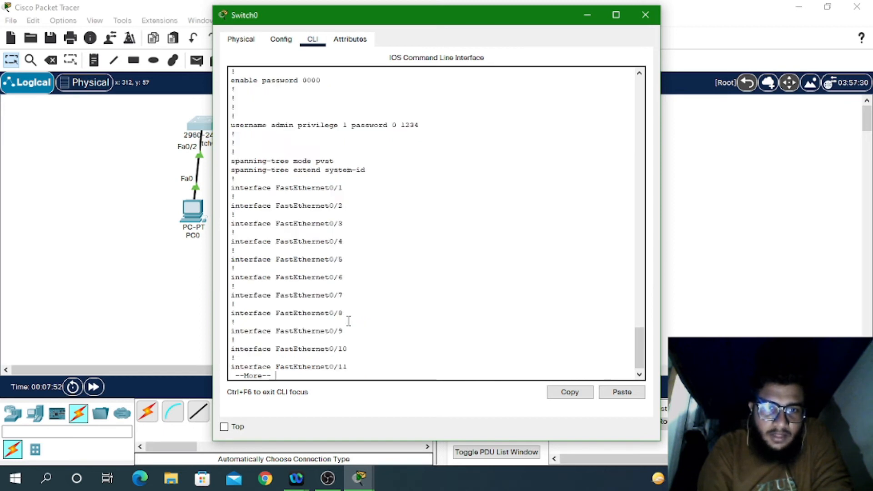
key(space)
key(space)
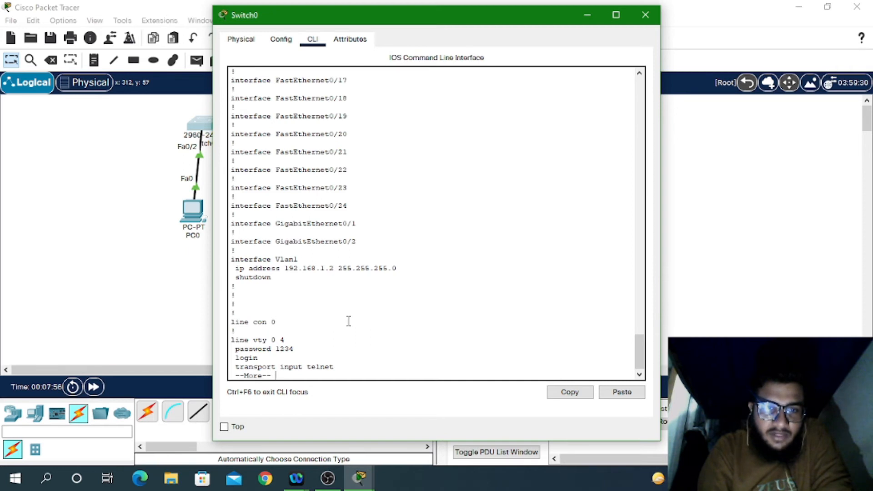
key(space)
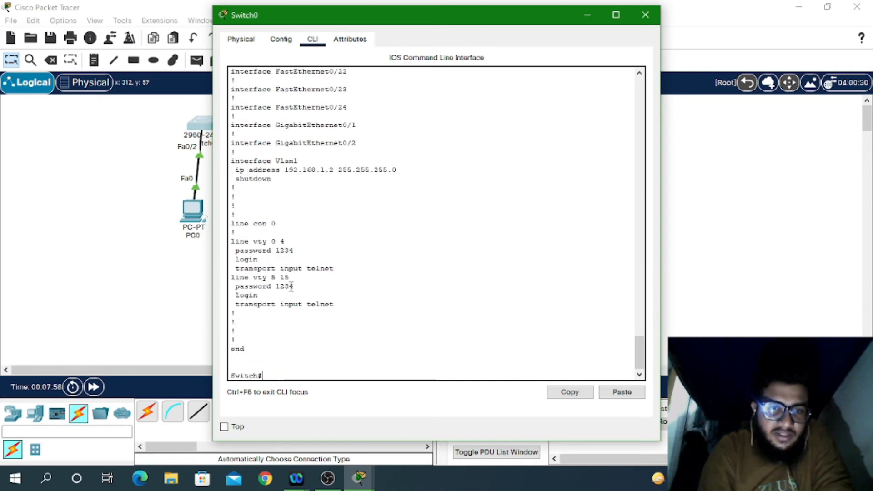
Step: Run ipconfig on PC0 to confirm 192.168.1.1, then close PC0 and reopen Switch0's CLI
click(196, 215)
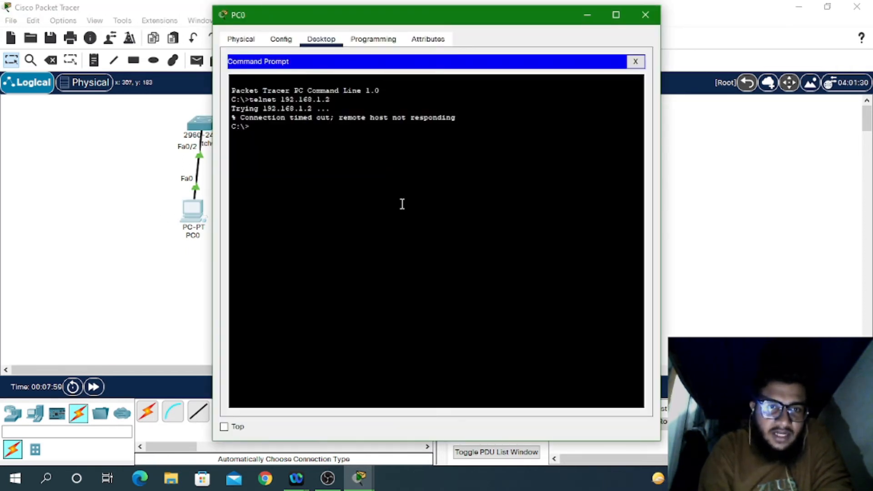
text(ipconfig)
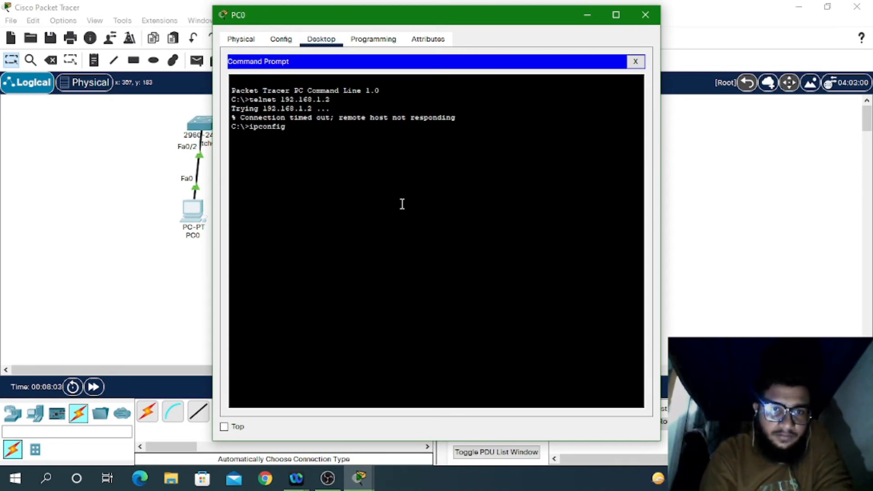
key(Return)
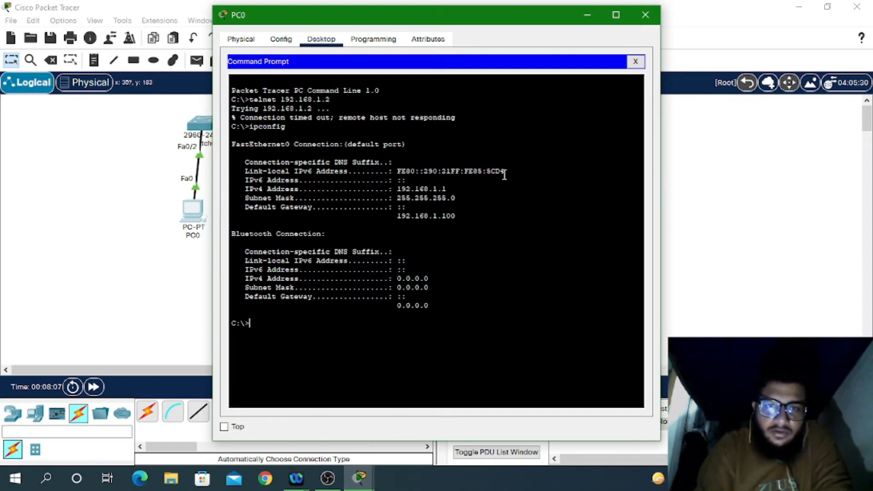
click(644, 15)
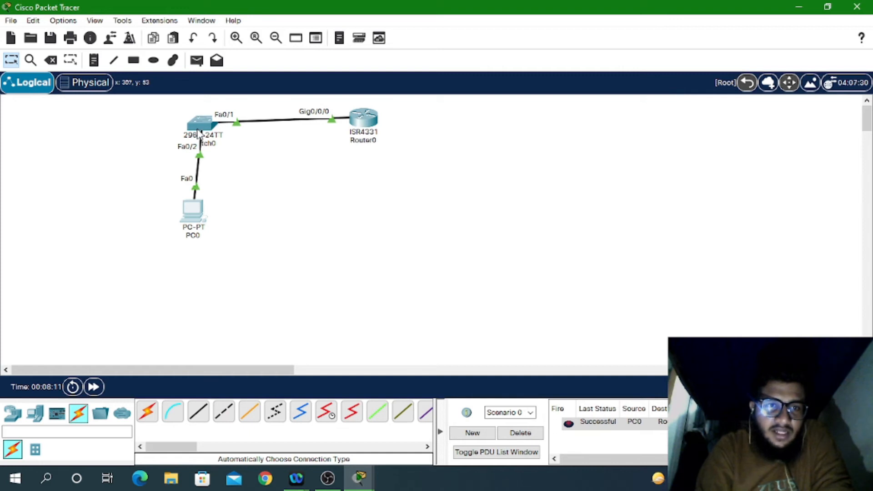
mouse_move(207, 128)
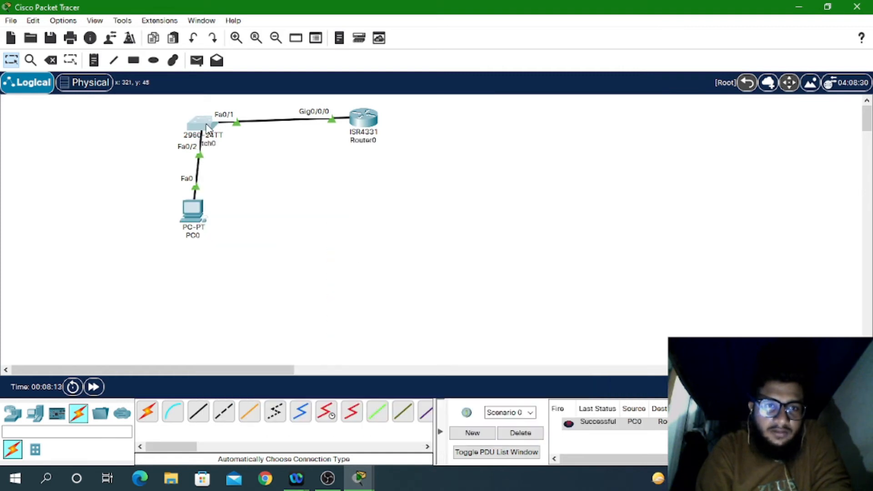
click(202, 124)
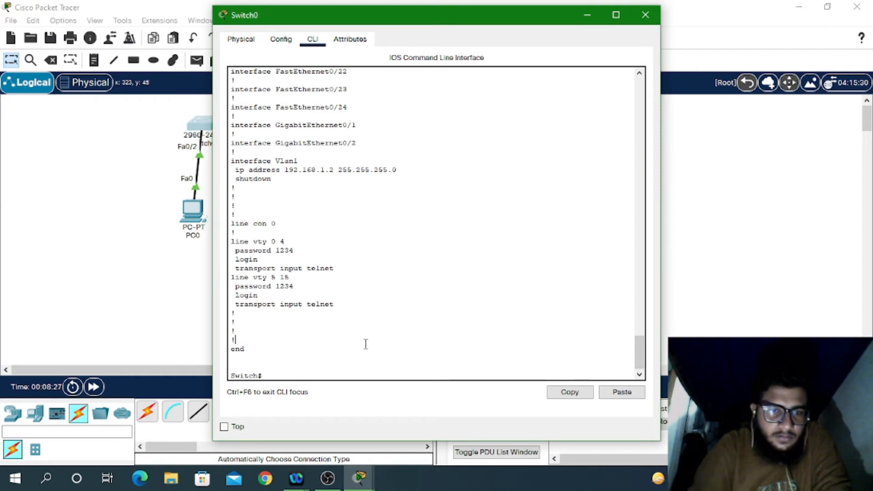
Step: Check Switch0's interfaces with sh ip int brief, showing Vlan1 administratively down
click(195, 206)
click(195, 206)
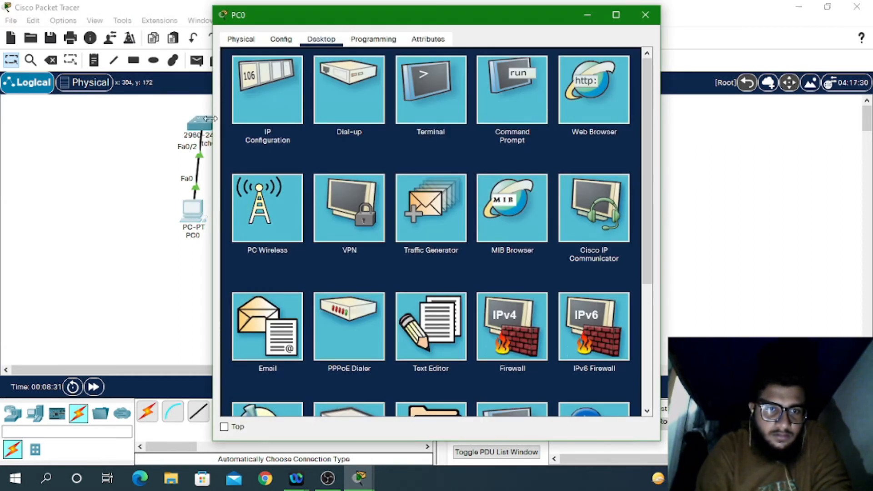
click(195, 135)
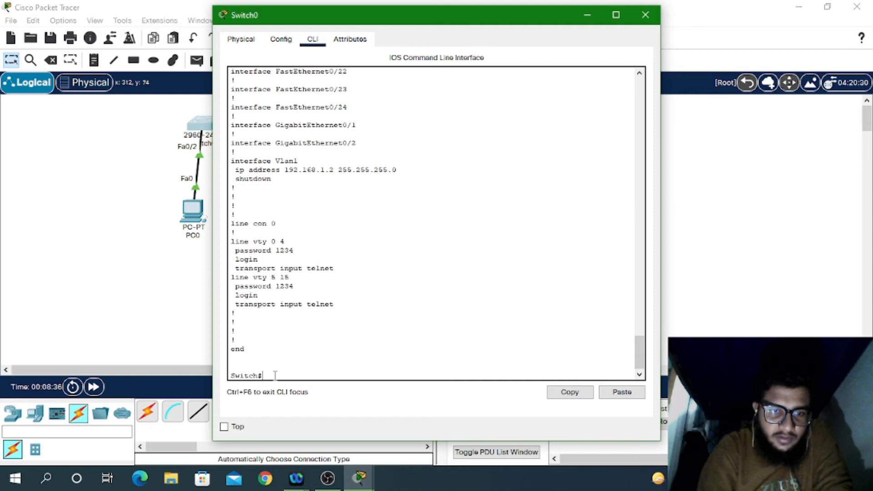
text(sh ip i)
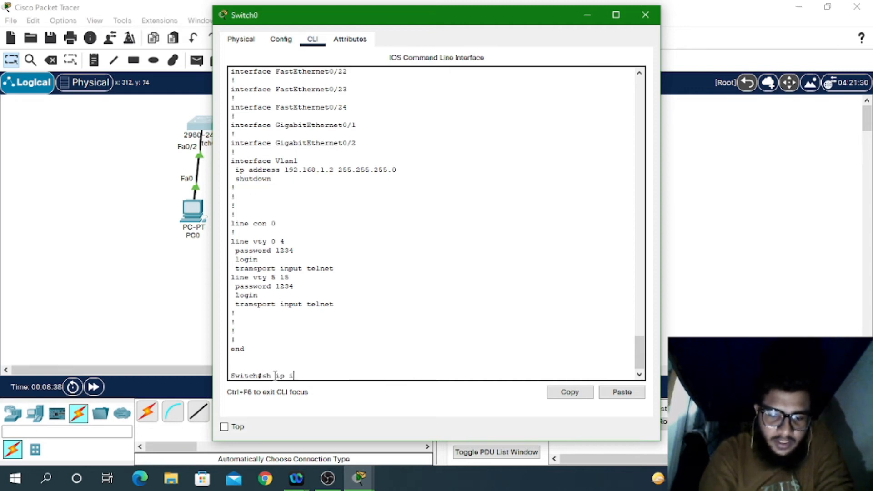
text(n)
key(Tab)
text(br)
key(Tab)
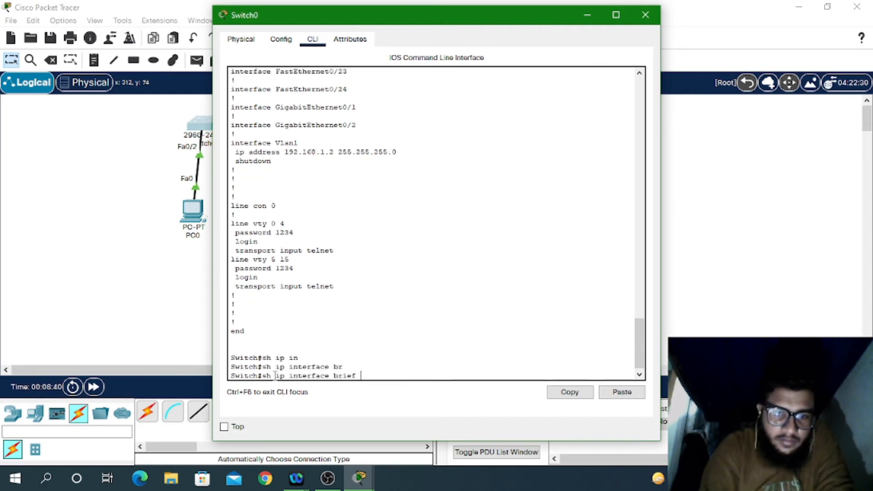
key(Return)
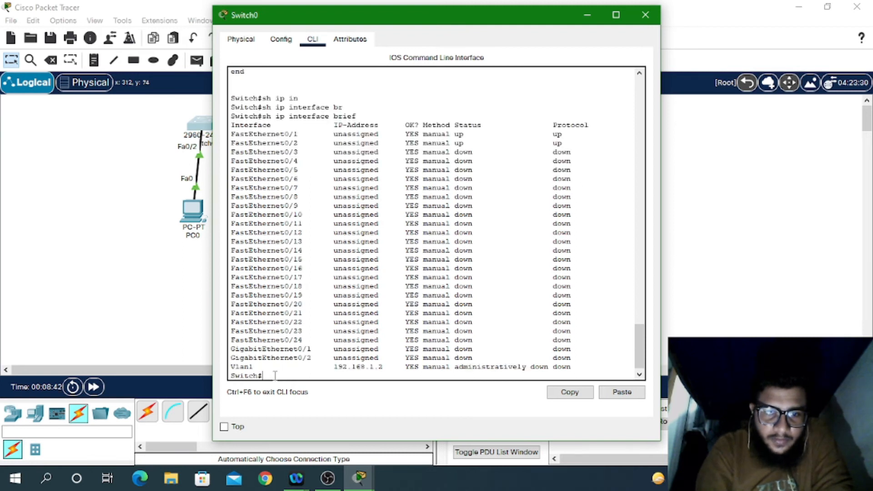
drag(414, 367, 527, 367)
click(526, 367)
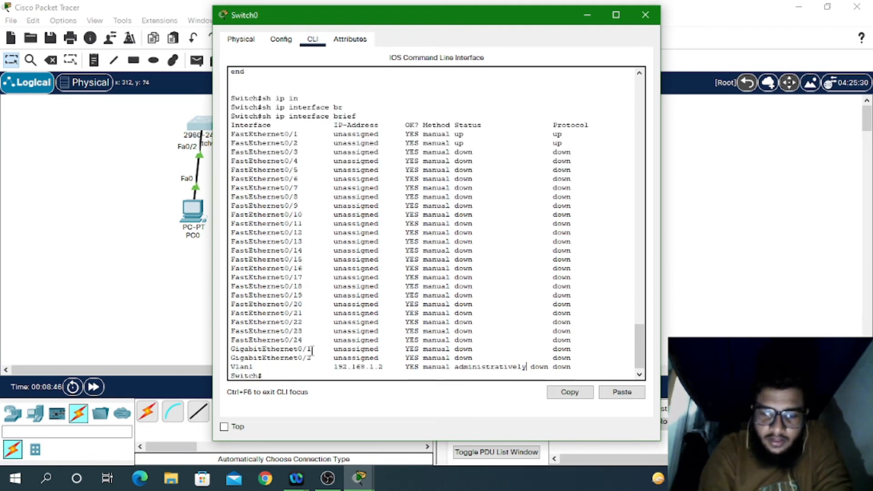
Step: Enter global configuration and enable interface Vlan1 with no shutdown
key(Up)
key(BackSpace)
key(BackSpace)
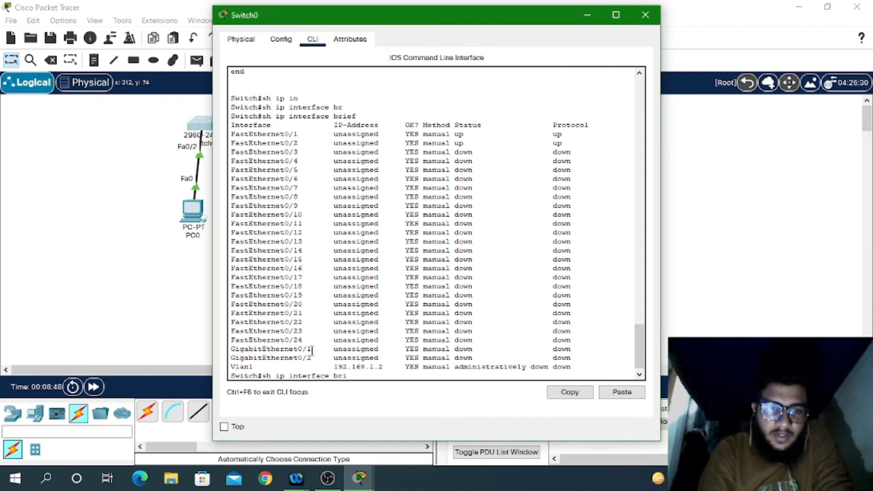
key(BackSpace)
key(BackSpace)
key(BackSpace)
key(BackSpace)
key(BackSpace)
key(BackSpace)
key(BackSpace)
key(BackSpace)
key(BackSpace)
key(BackSpace)
key(BackSpace)
key(BackSpace)
key(BackSpace)
key(BackSpace)
key(BackSpace)
text(cont)
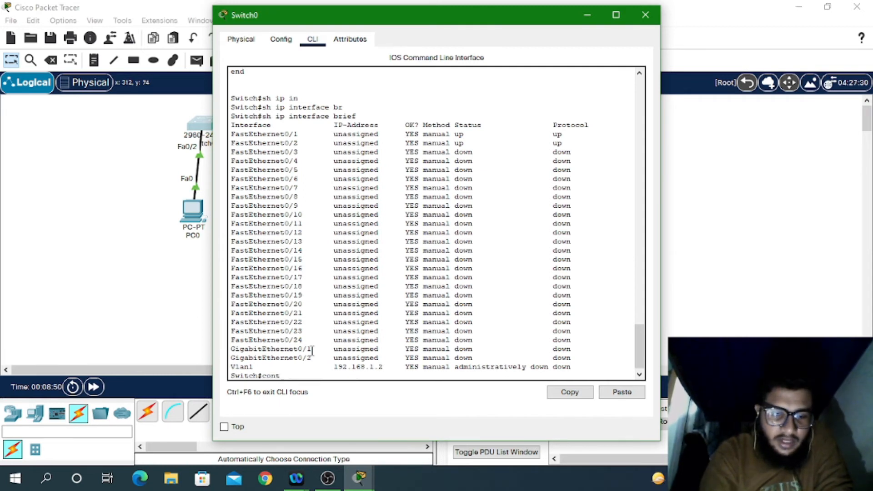
text( t)
key(Return)
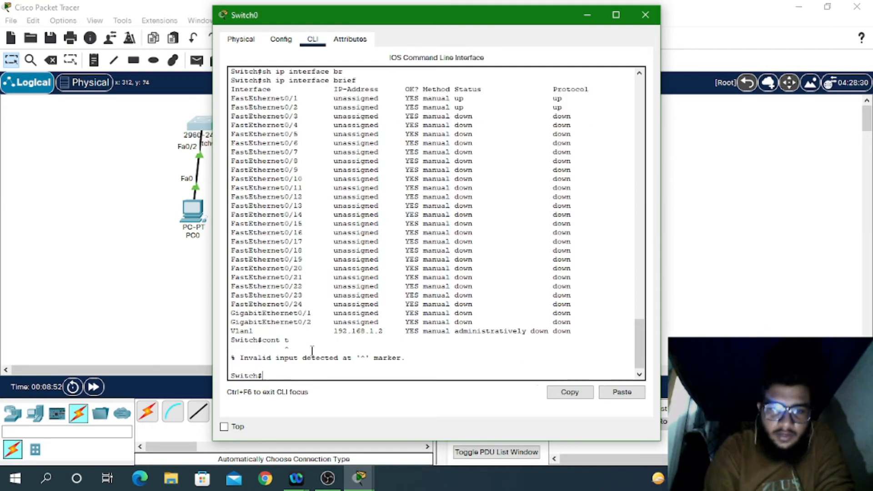
text(co)
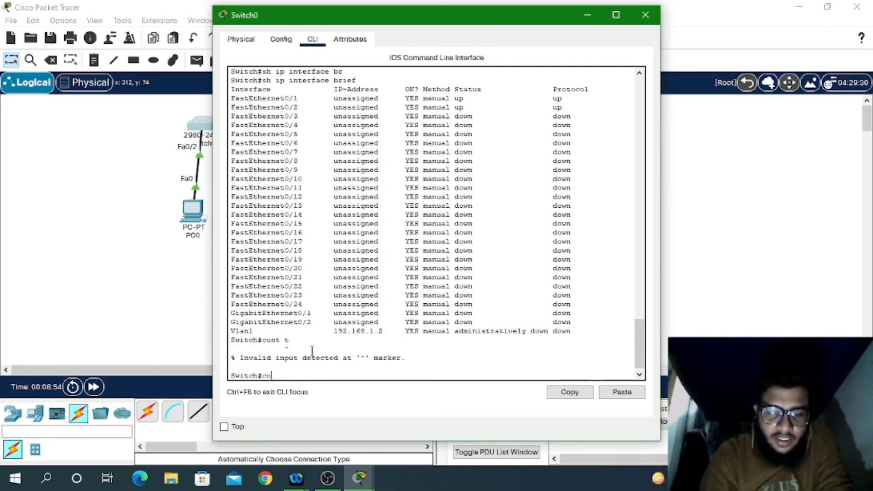
text(nf t)
key(Return)
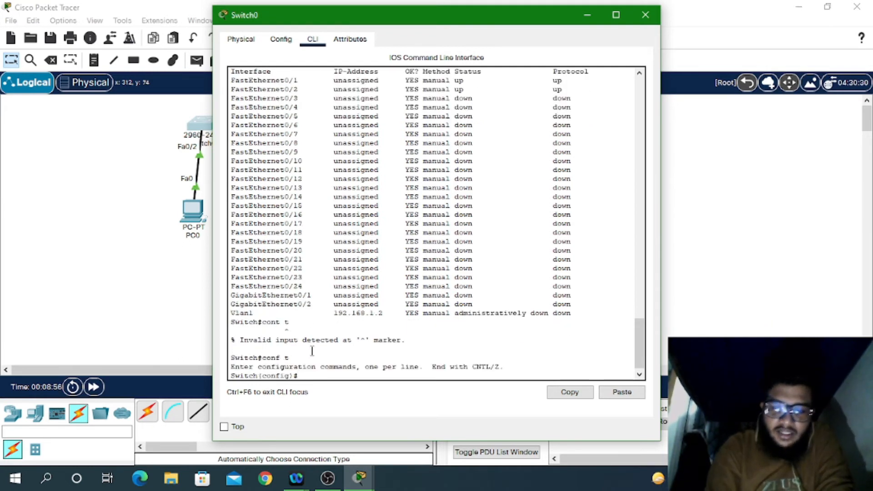
text(ip addr 192.168.1.2 255.255.255.0)
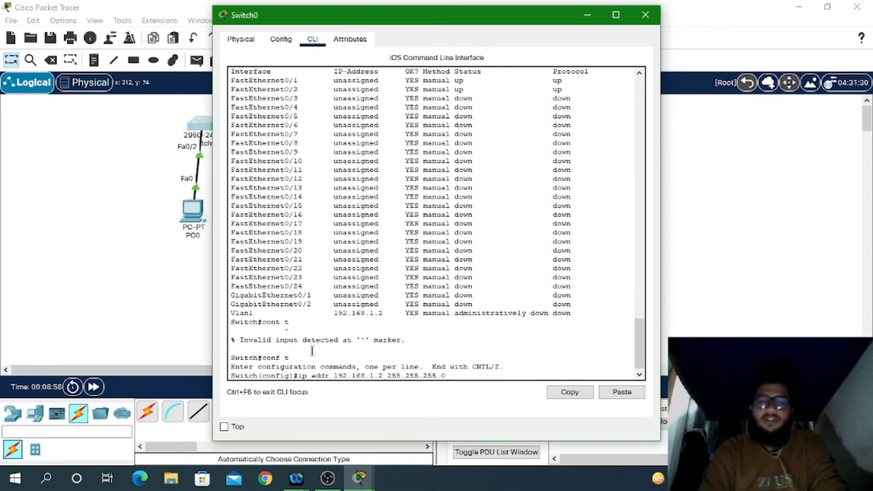
key(Up)
key(Return)
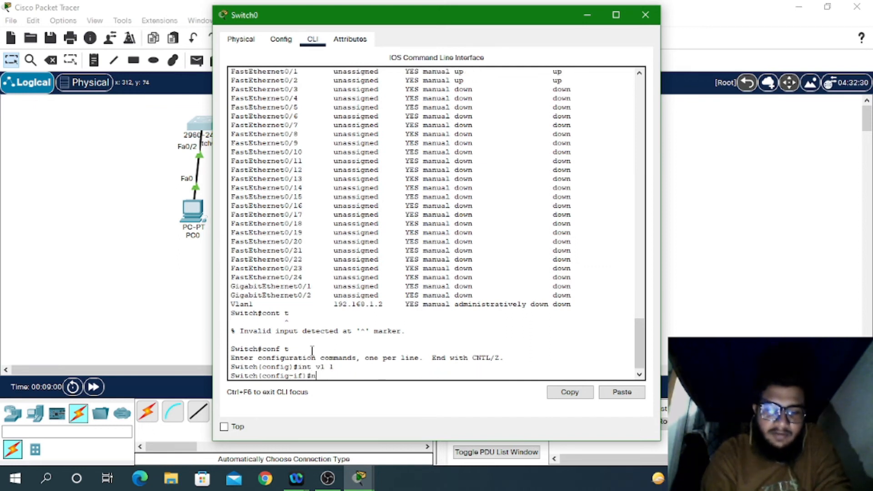
text(no sh)
key(Return)
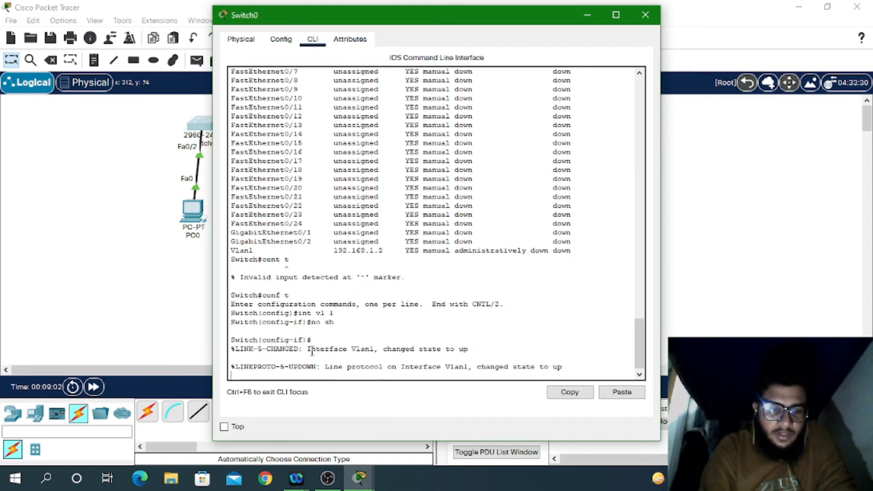
Step: Save with wr, confirm Vlan1 is now up/up, and close Switch0's window
key(ctrl+z)
text(wr)
key(Return)
key(Return)
text(wr)
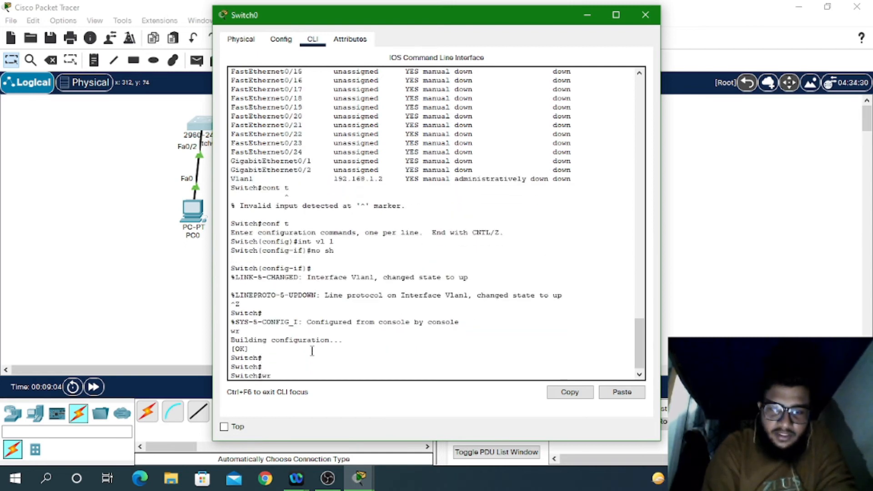
key(Up)
key(Up)
key(Up)
key(Up)
key(Return)
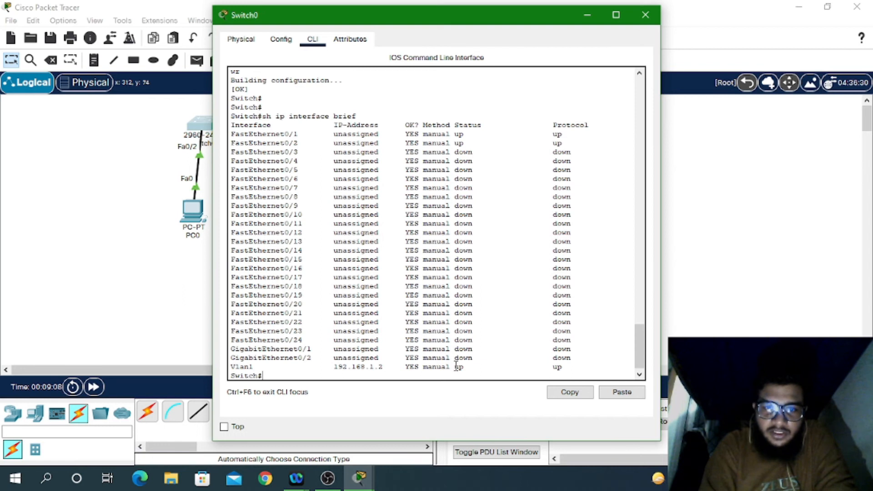
drag(456, 367, 579, 362)
click(645, 15)
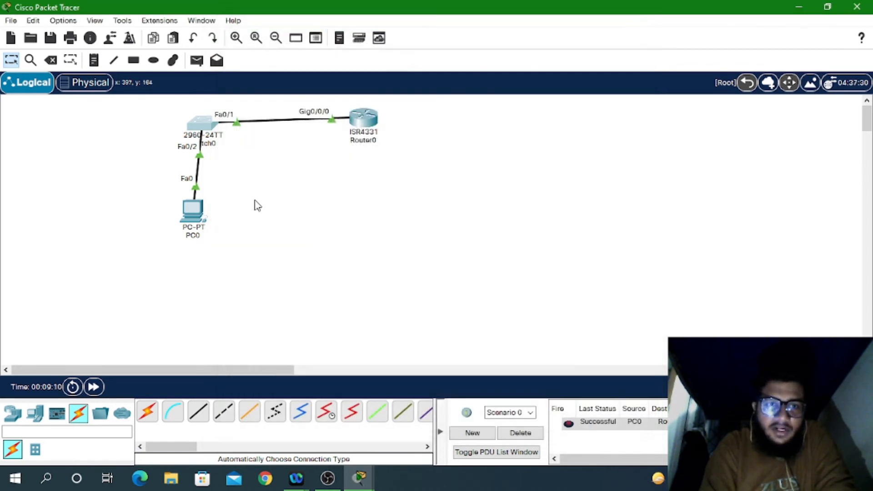
Step: From PC0's command prompt, telnet again to 192.168.1.2 and log in with the vty password
click(194, 209)
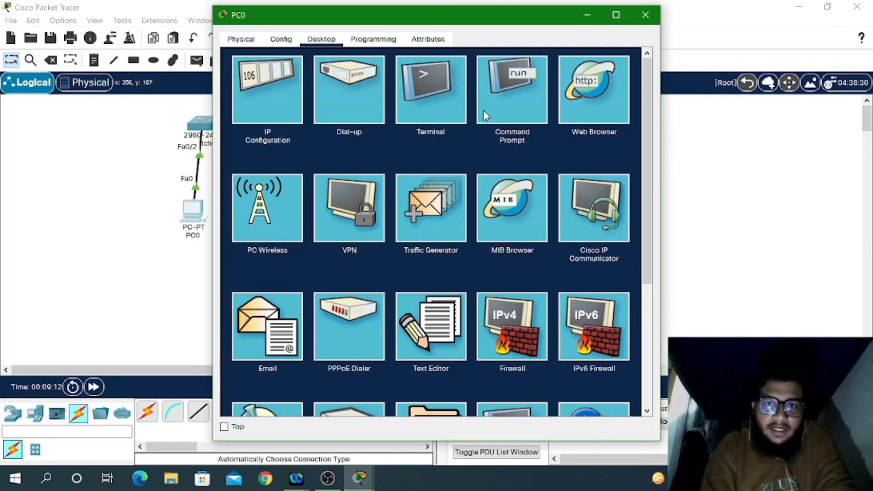
click(484, 110)
key(Up)
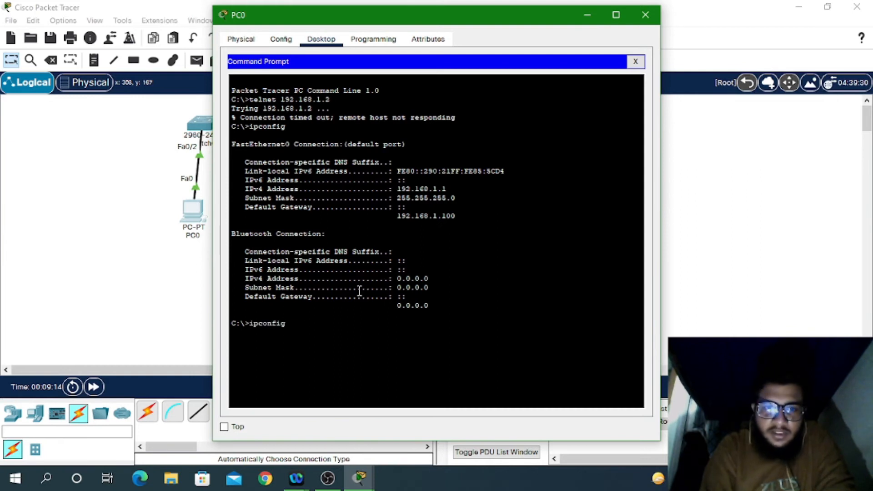
key(Up)
key(Return)
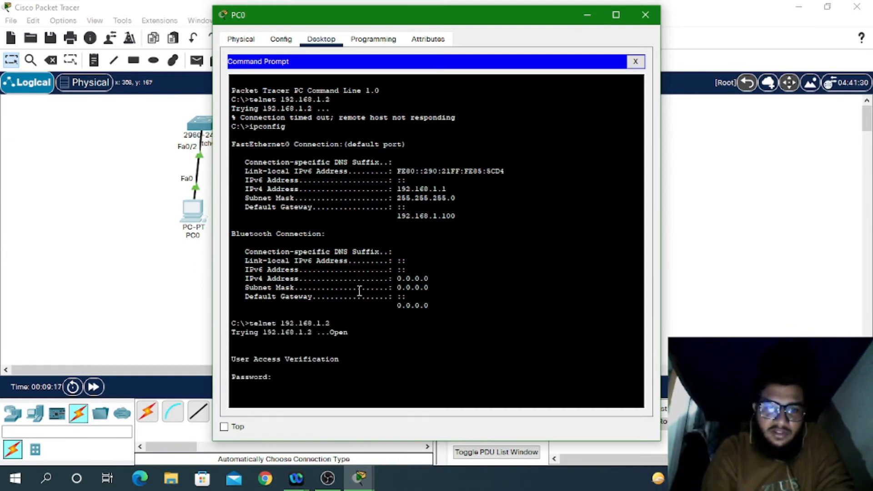
key(Return)
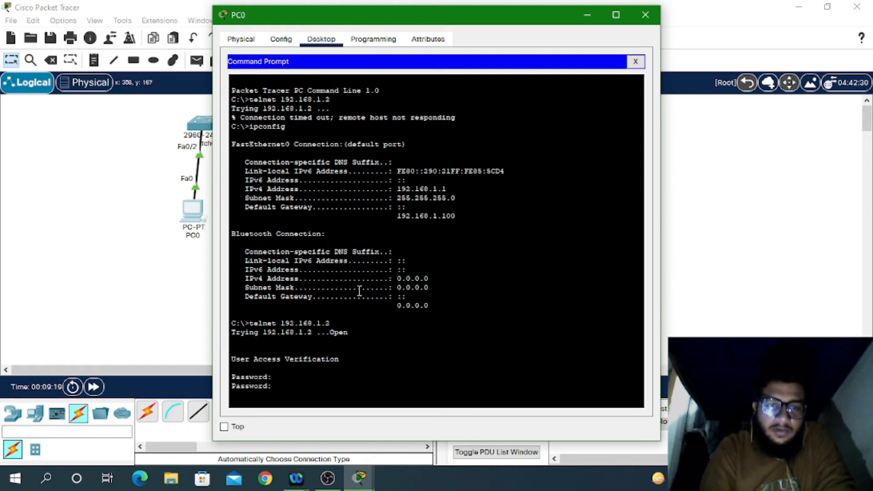
key(Return)
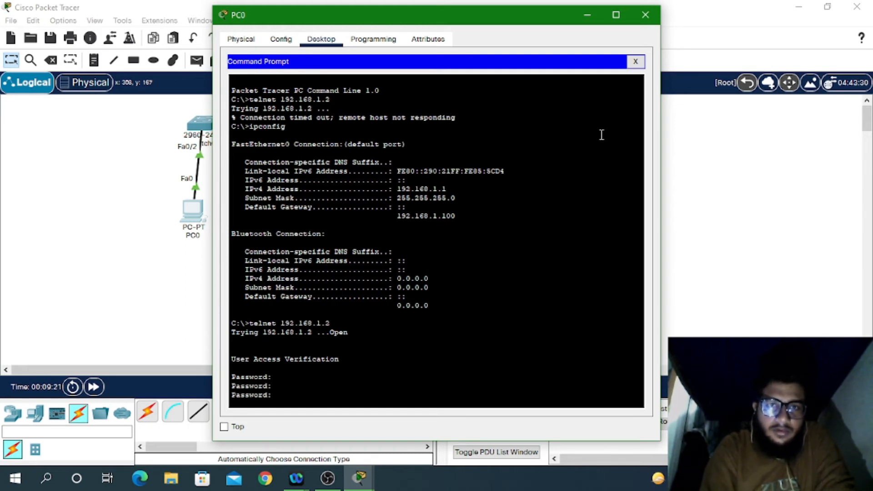
drag(510, 23, 804, 1)
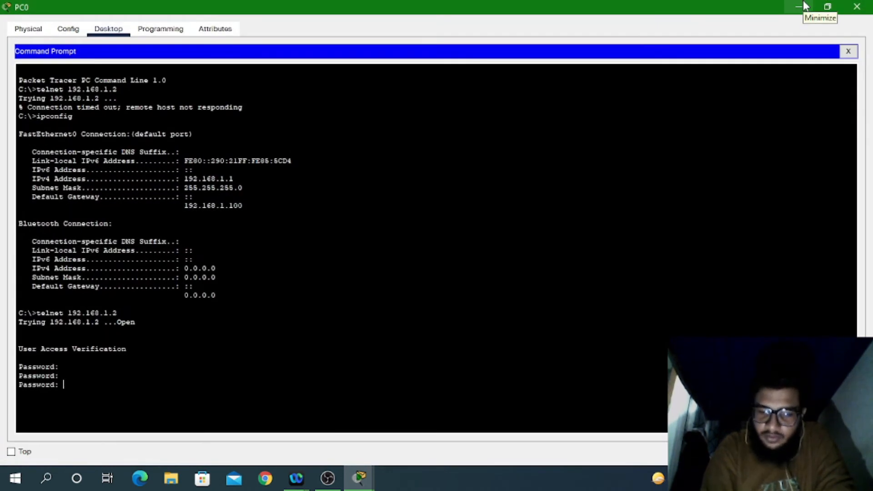
key(Return)
Step: Enter privileged mode with en, page through sh run, then close PC0's windows
text(en)
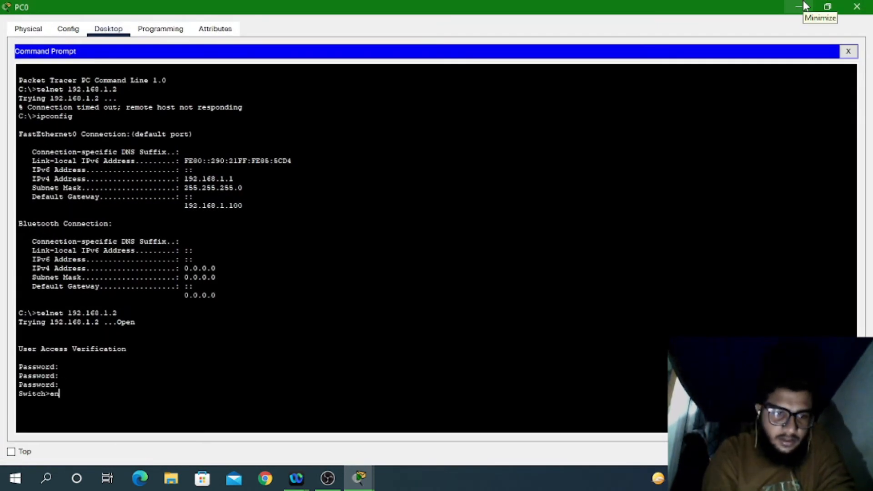
key(Return)
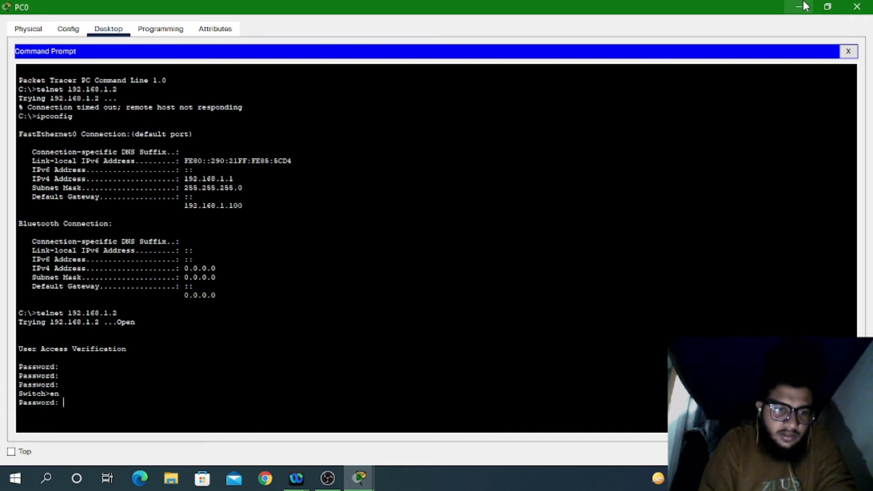
key(Return)
key(Return)
text(sh r)
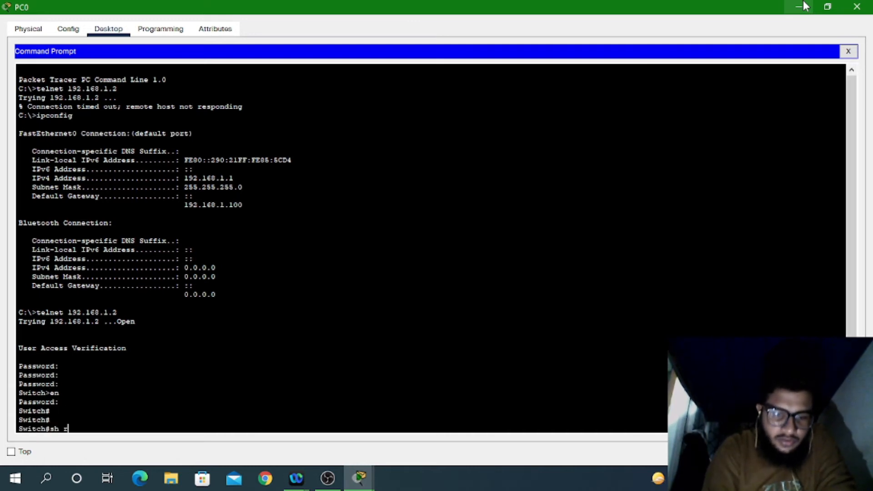
text(un)
key(Return)
key(space)
key(space)
key(space)
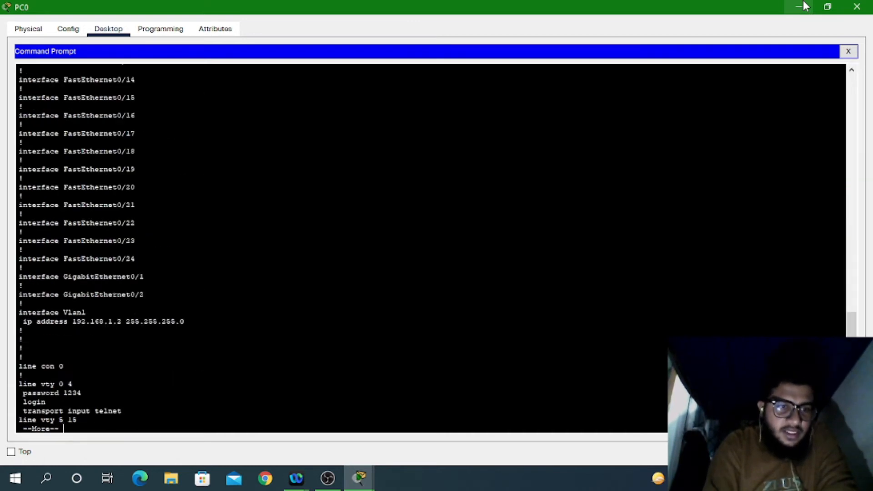
key(space)
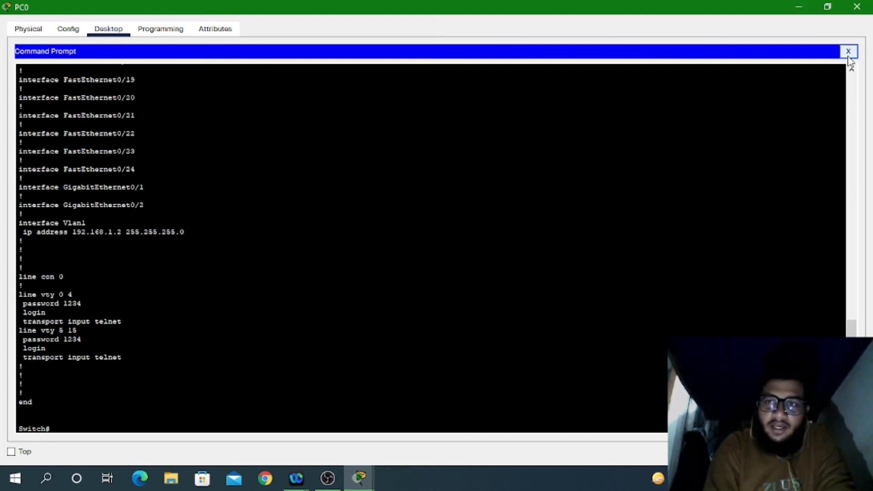
click(848, 53)
click(858, 6)
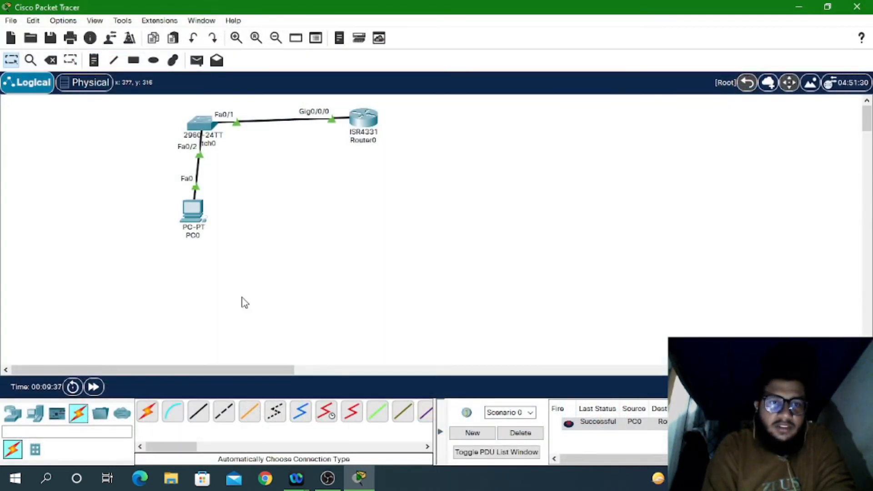
Step: In Router0's CLI, enter global configuration mode and rename the router to r1
click(364, 122)
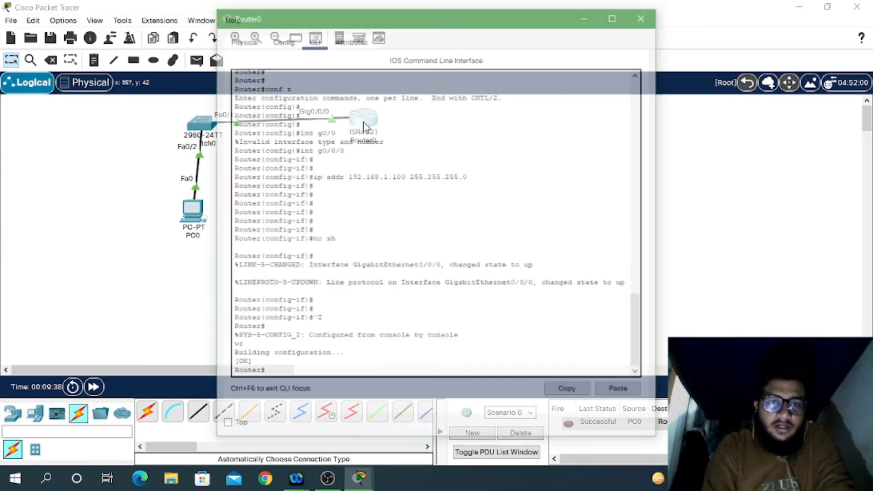
text(conf t)
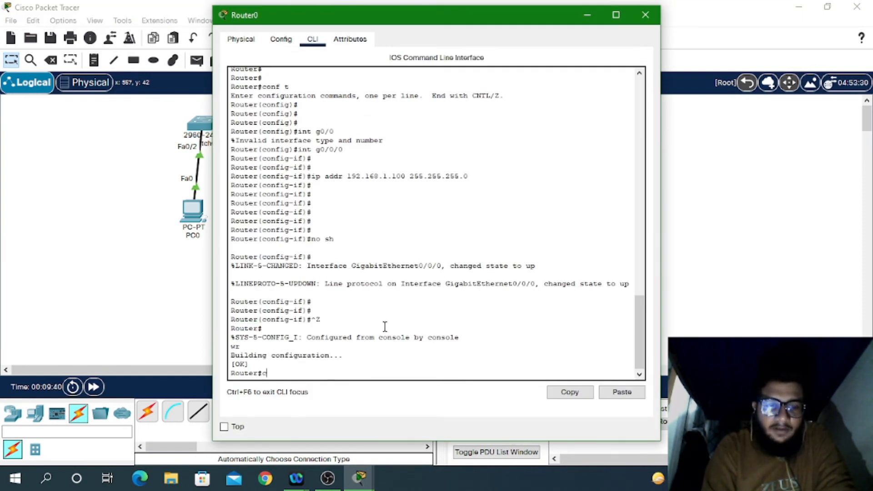
key(Return)
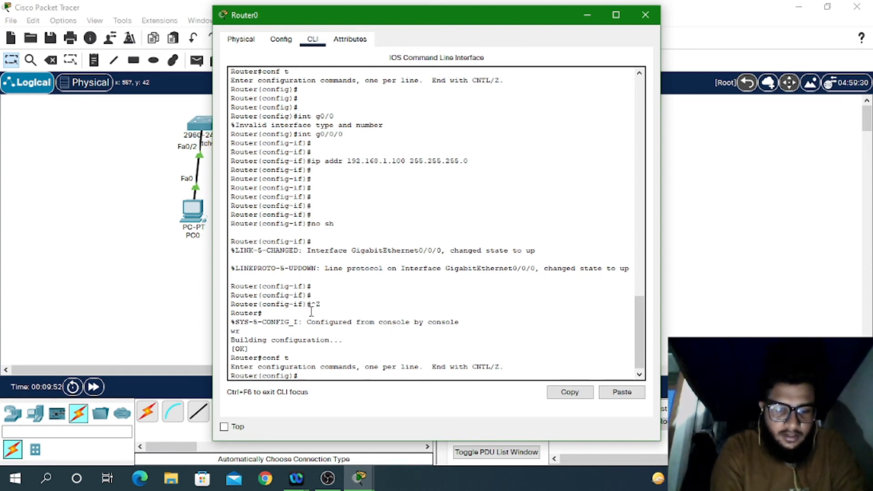
text(ho)
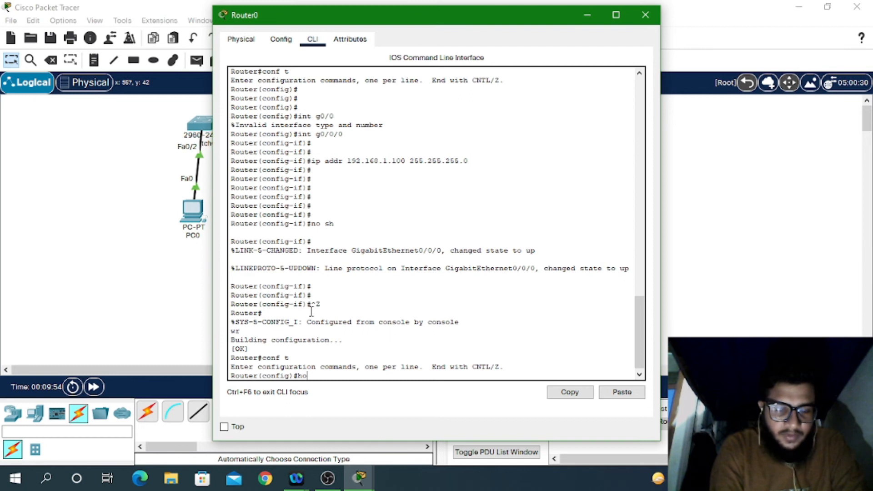
text(s)
key(Tab)
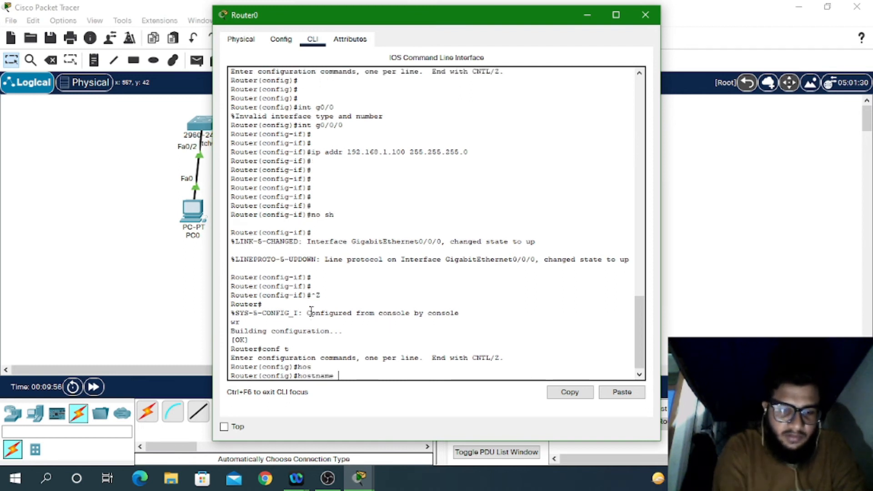
text(r1)
key(Return)
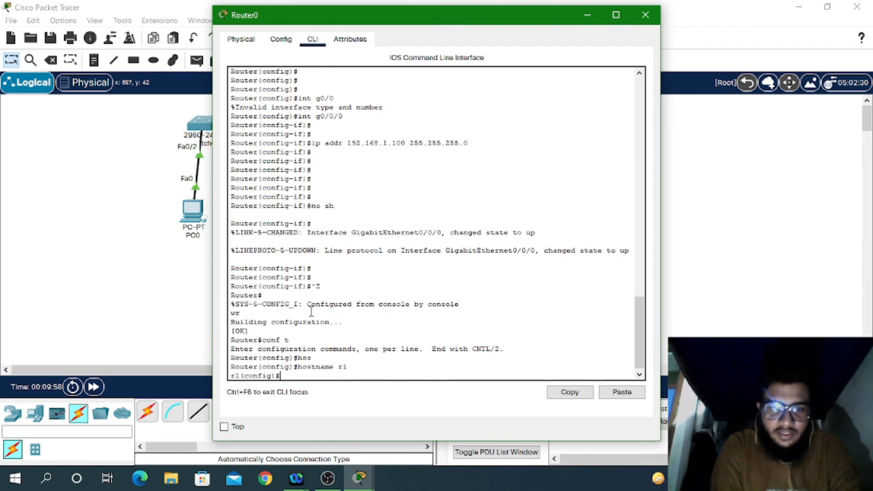
Step: Create the local user admin with its login password
text(user)
key(Tab)
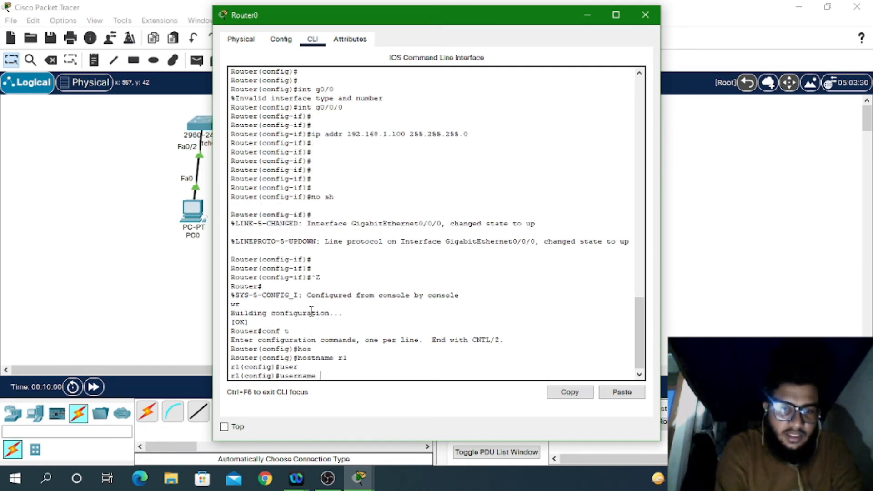
text(ad)
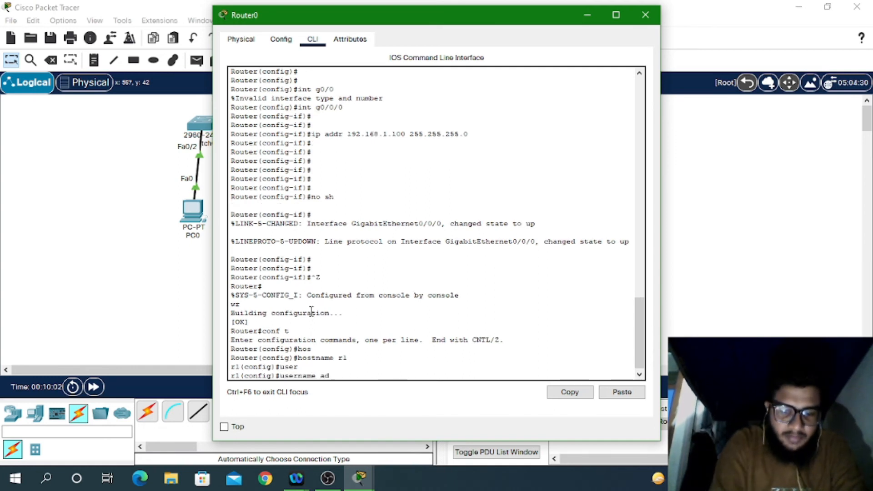
text(m)
key(Tab)
text(i)
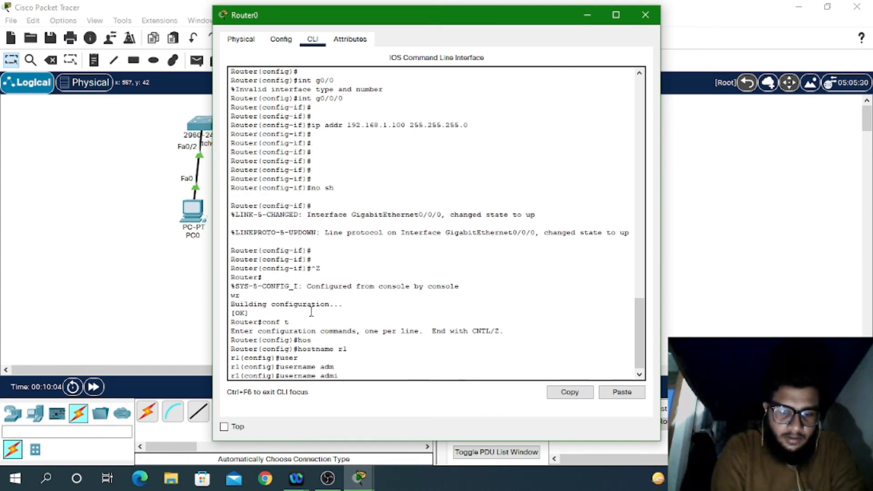
text(n pass)
key(Tab)
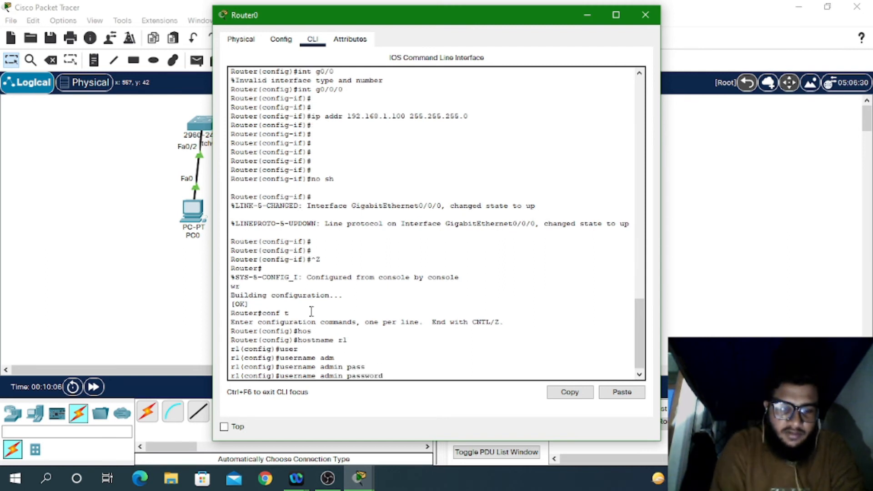
text(ci)
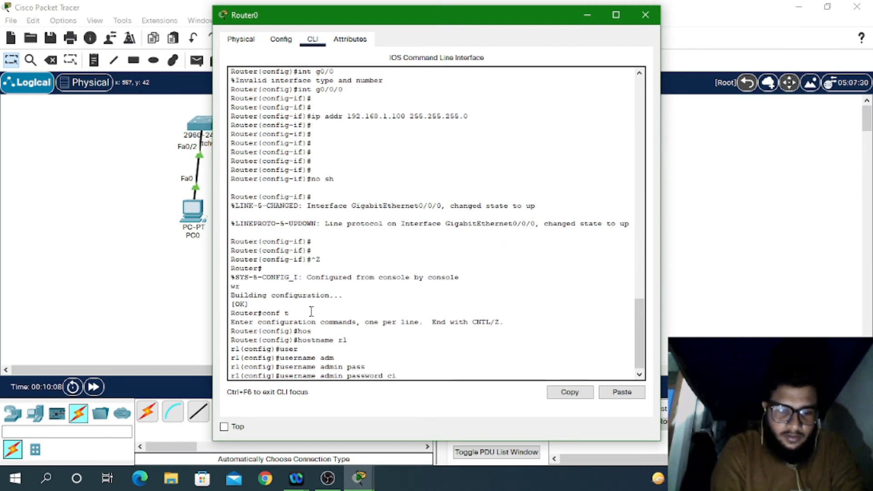
text(sco)
key(Return)
key(Return)
key(Return)
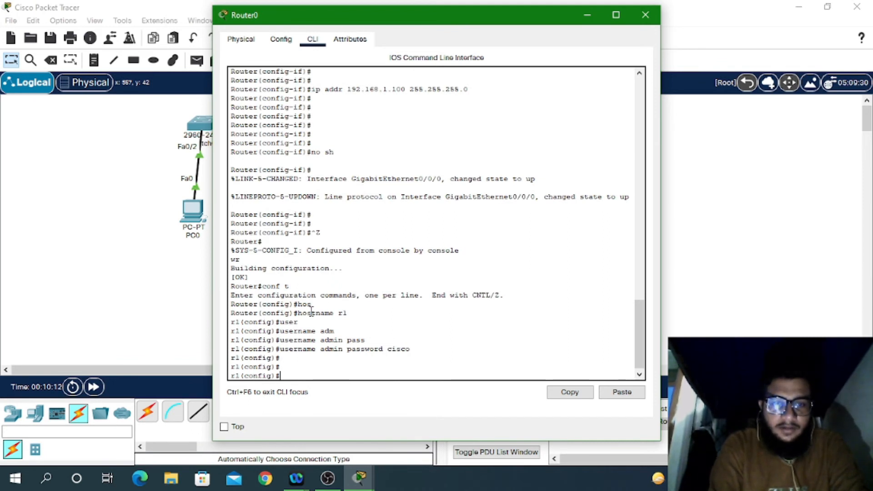
Step: Set the router's enable secret password
text(en)
key(Tab)
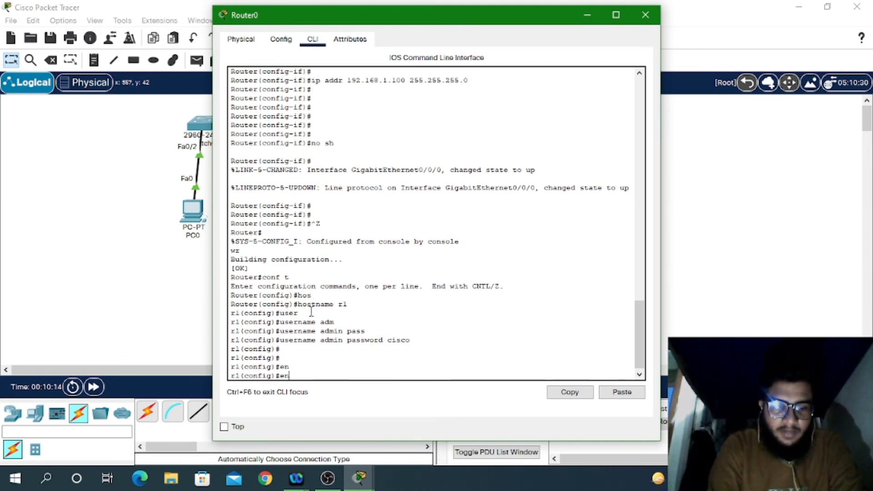
key(Tab)
text(sec)
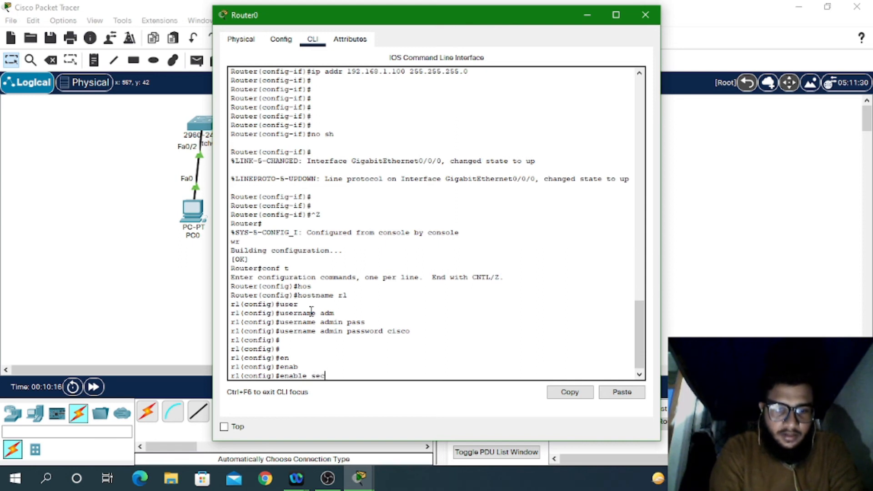
key(Tab)
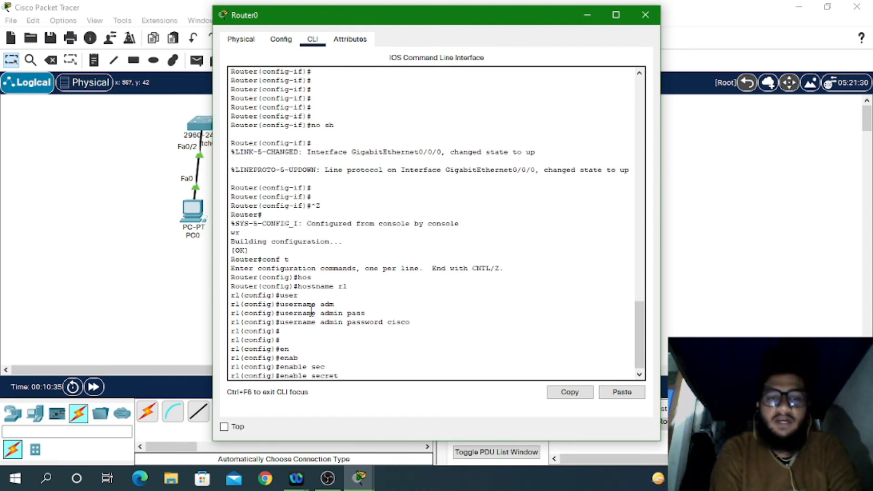
text(00)
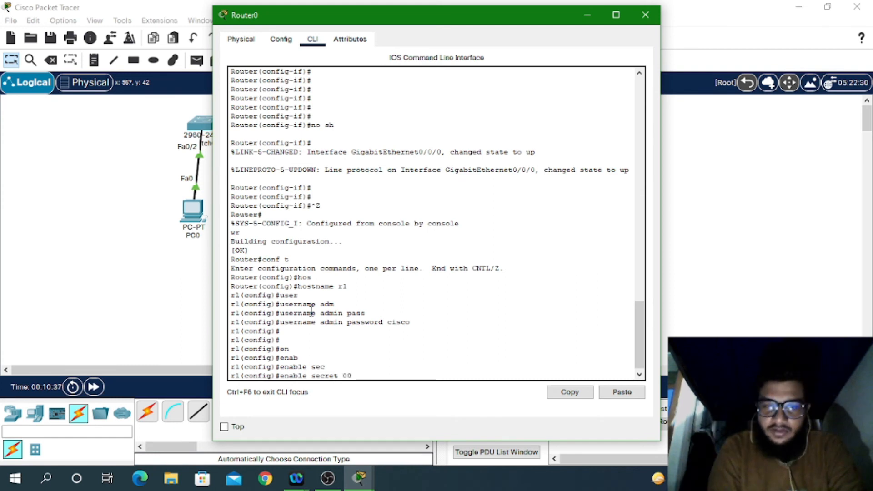
text(00)
key(Return)
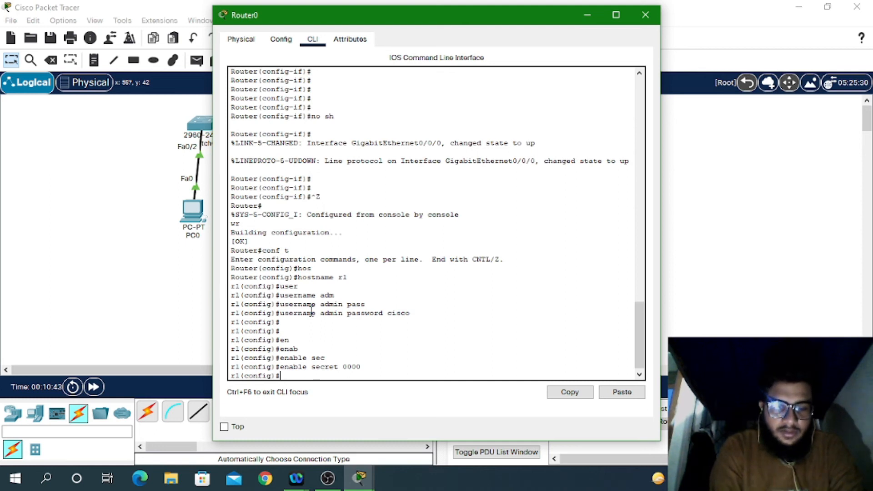
Step: Try invalid ip domain and transport commands at global config, then clear the line
text(ip d)
key(Tab)
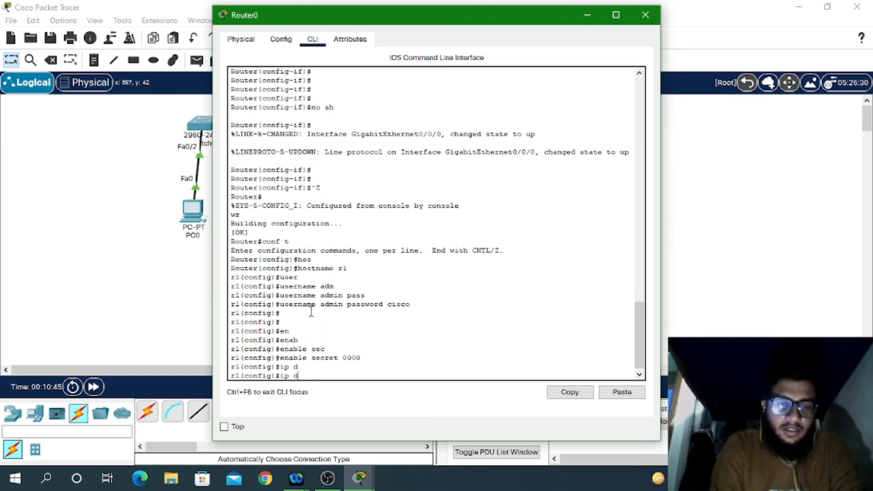
text(om)
key(Tab)
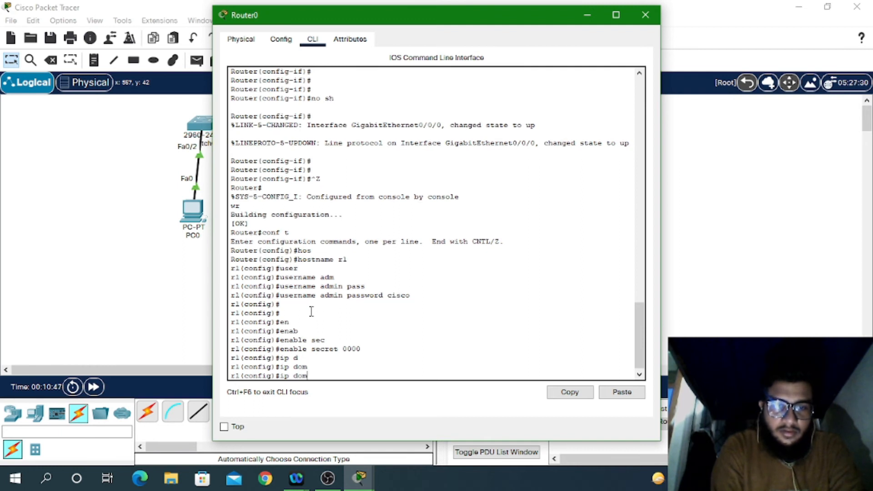
key(Tab)
key(BackSpace)
key(BackSpace)
key(BackSpace)
key(BackSpace)
key(BackSpace)
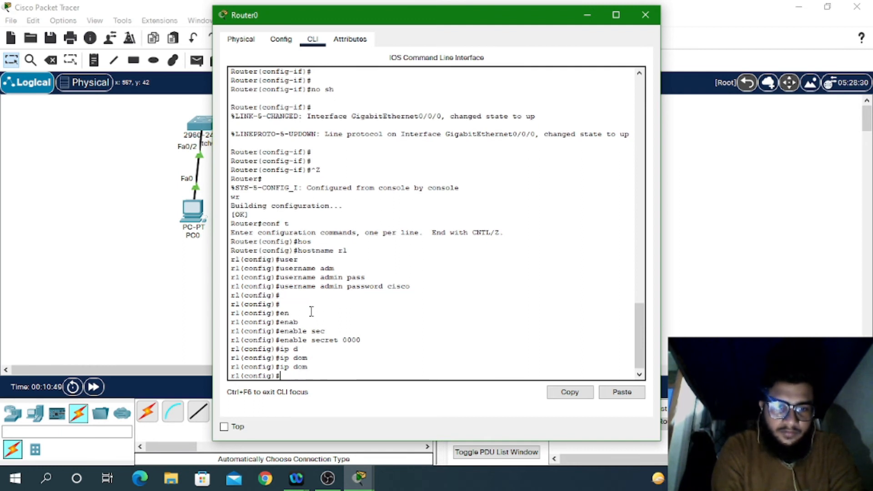
text(tr)
key(Tab)
text(ns)
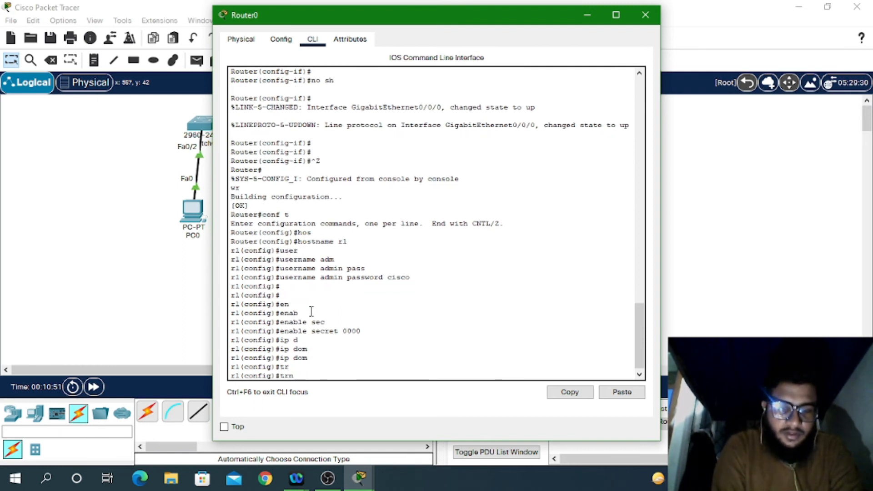
key(Tab)
key(BackSpace)
key(BackSpace)
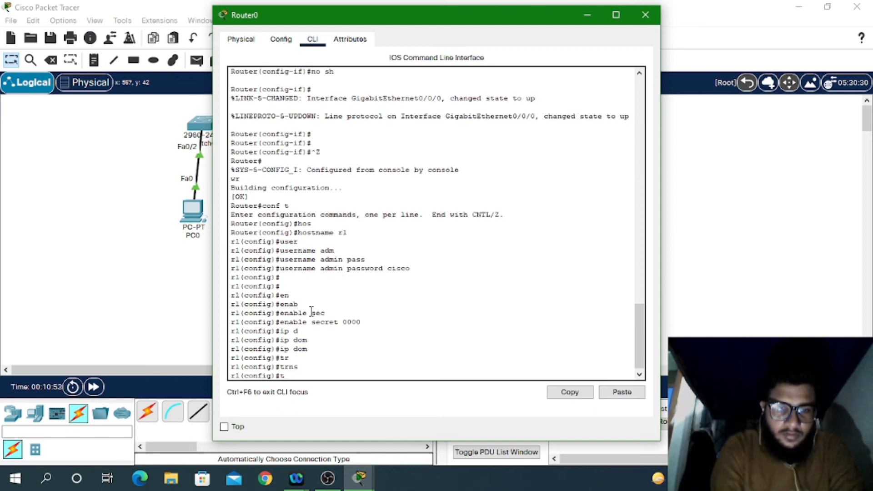
text(rans)
key(Tab)
key(BackSpace)
key(BackSpace)
key(BackSpace)
key(BackSpace)
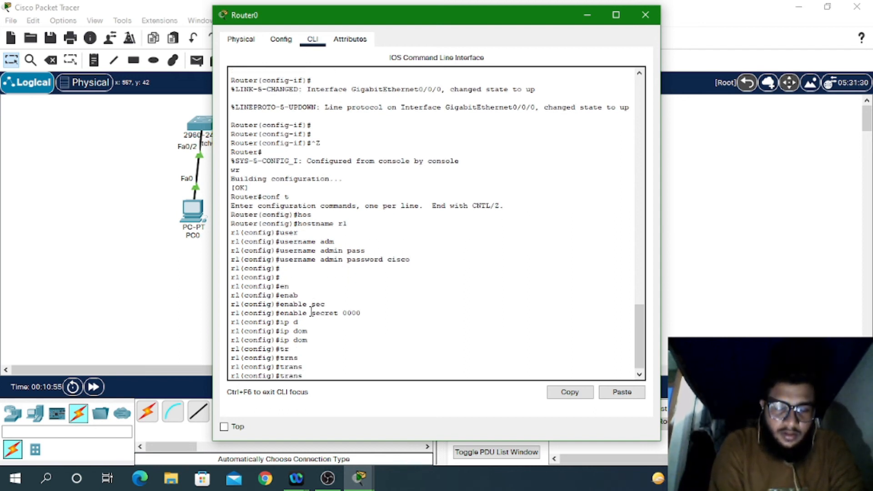
key(BackSpace)
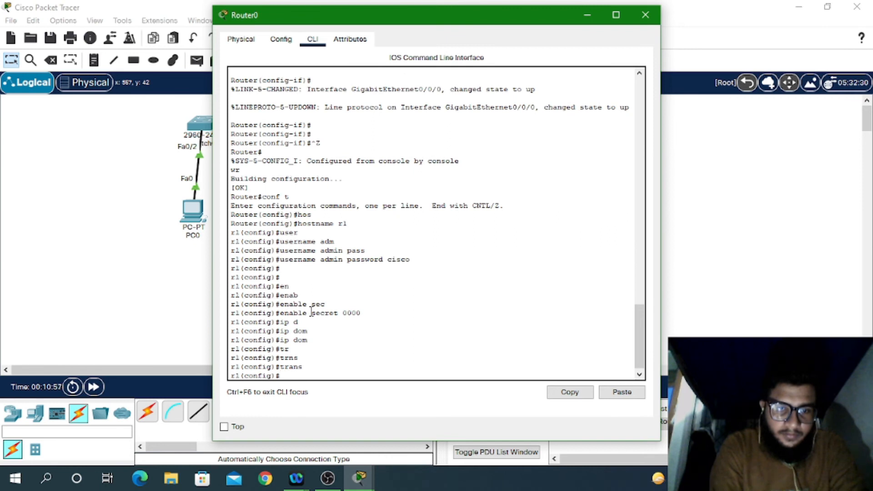
Step: Start the 'line vty' command using Tab completion
text(lin)
key(Tab)
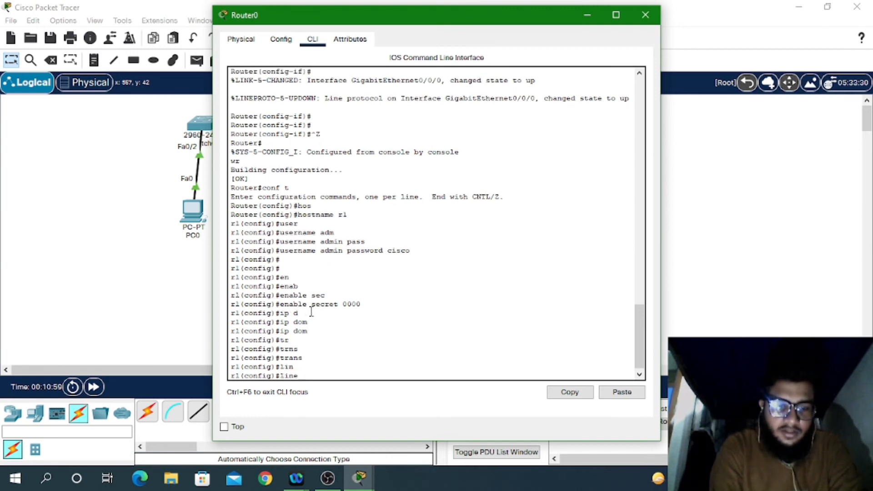
text(vt)
key(Tab)
Step: Enter 'line vty 0 4' and give the vty lines a login password
text(0 4)
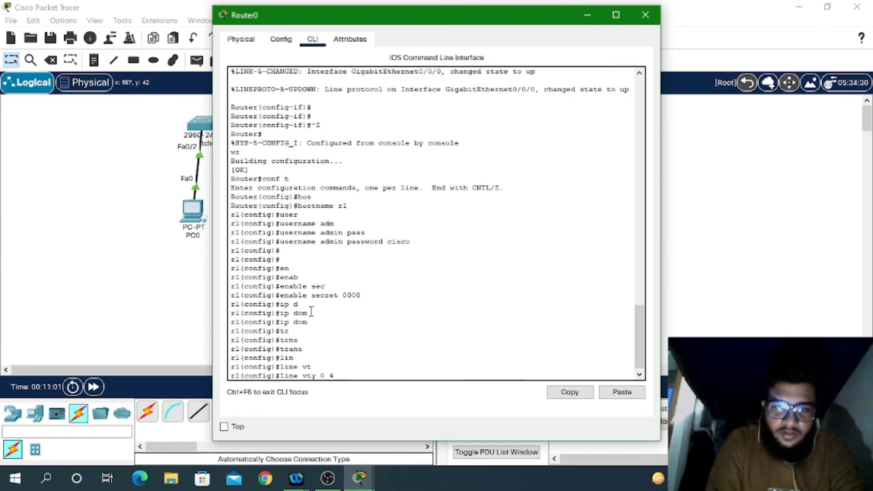
key(Return)
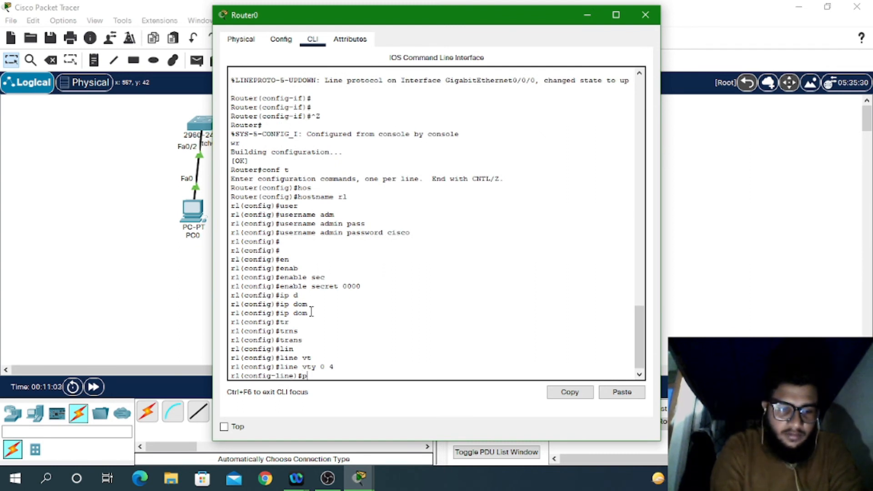
text(pass)
key(Tab)
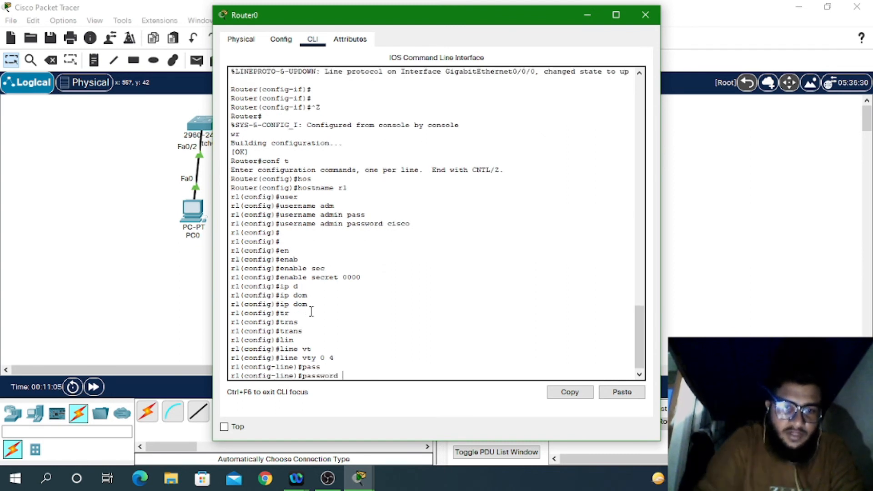
text(0000)
key(Return)
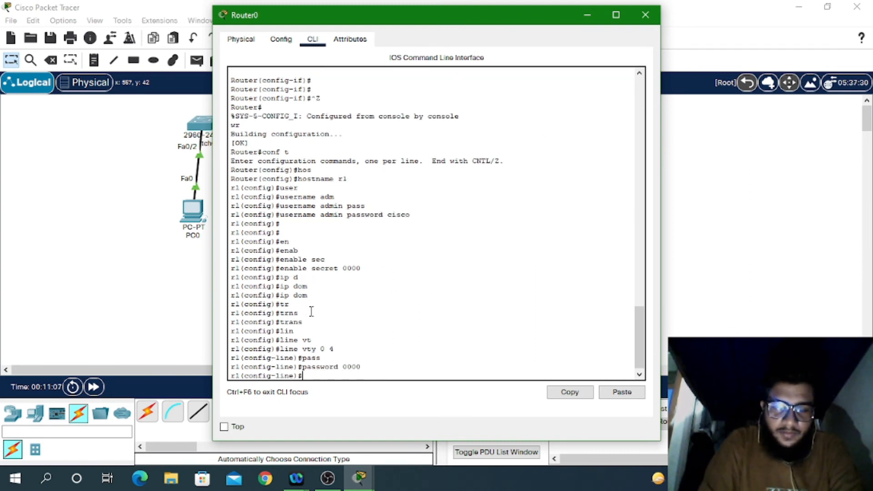
Step: Restrict the vty lines to SSH with 'transport input ssh'
text(tr)
key(Tab)
text(in)
key(Tab)
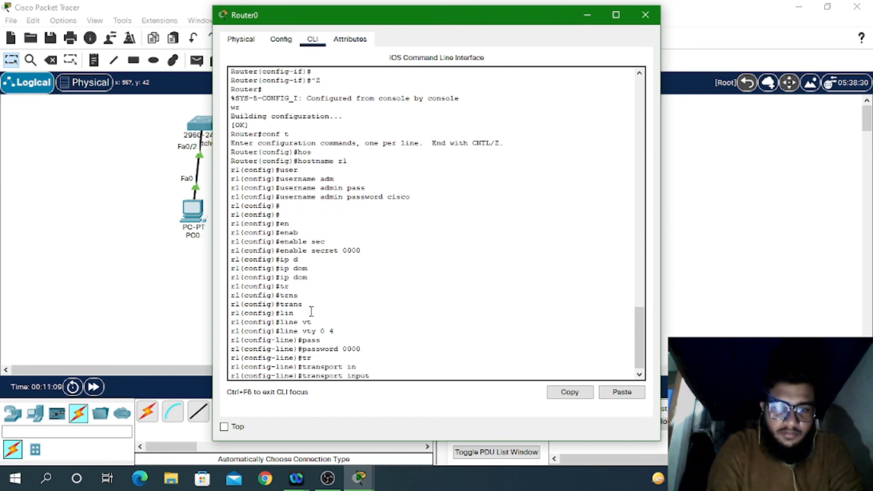
text(ss)
key(Return)
key(Up)
text(h)
key(Return)
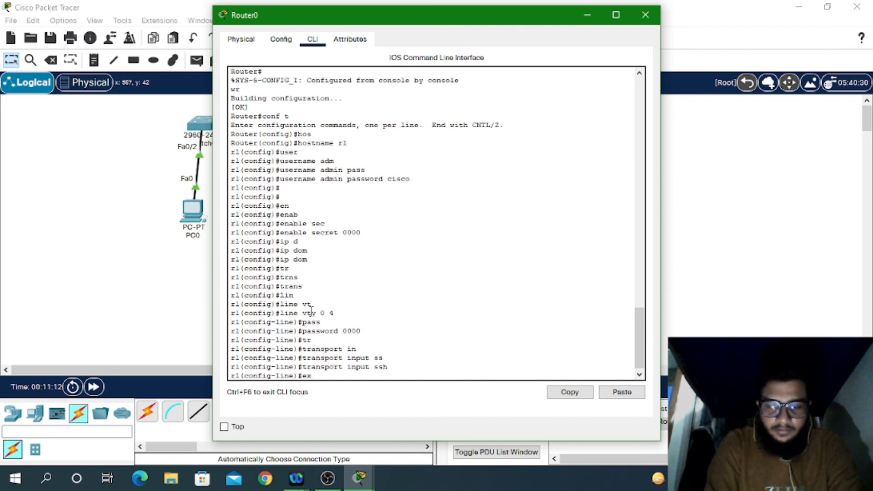
Step: Exit line configuration back to global configuration mode
text(ex)
key(Return)
text(exit)
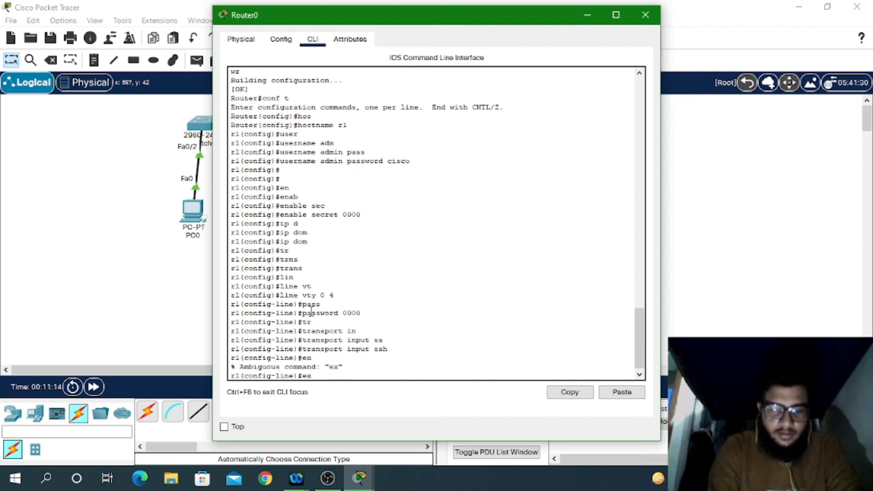
key(Return)
Step: Begin an 'ip domain' command, erasing the misspelled keyword
text(ip)
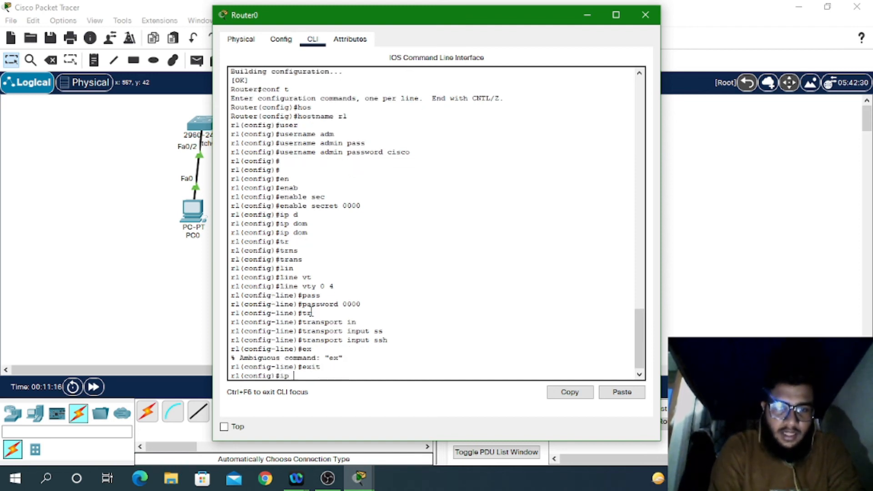
text( do)
key(Tab)
text(m)
key(Tab)
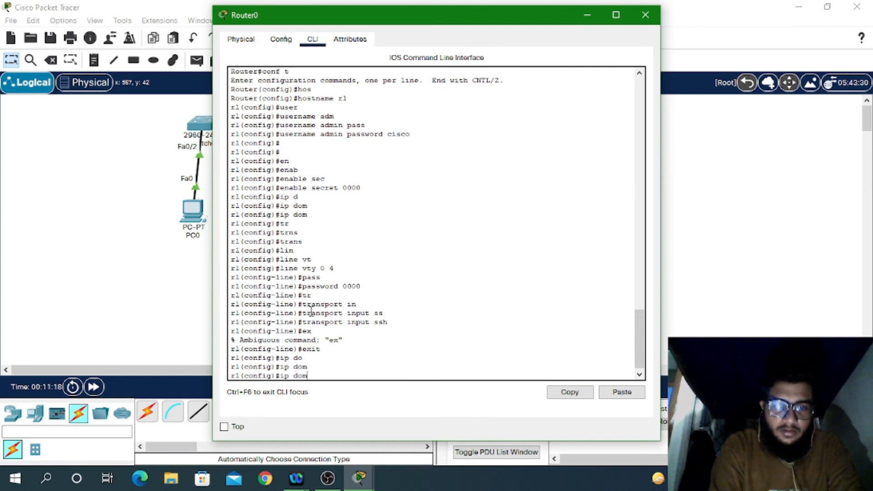
text(ani)
key(Tab)
key(BackSpace)
key(BackSpace)
key(BackSpace)
key(BackSpace)
key(BackSpace)
key(BackSpace)
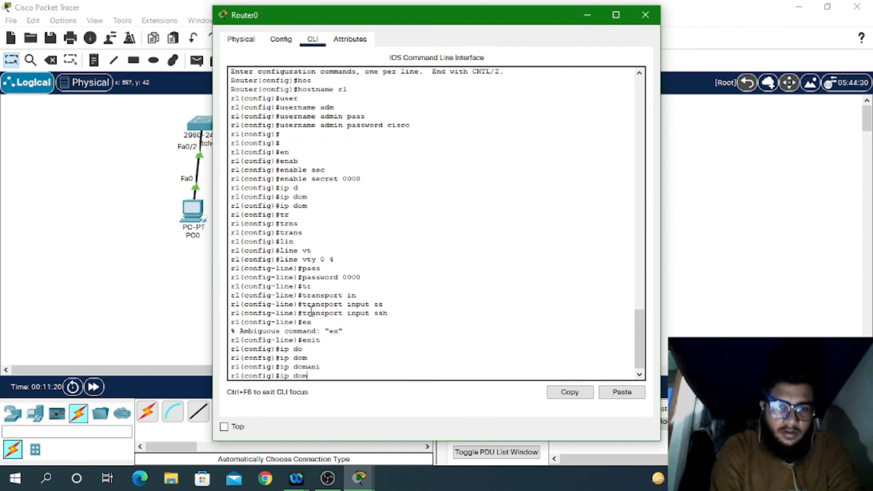
key(BackSpace)
key(BackSpace)
key(BackSpace)
Step: Try entering 'ip domain cyberhygienesec' without the name keyword
text(?)
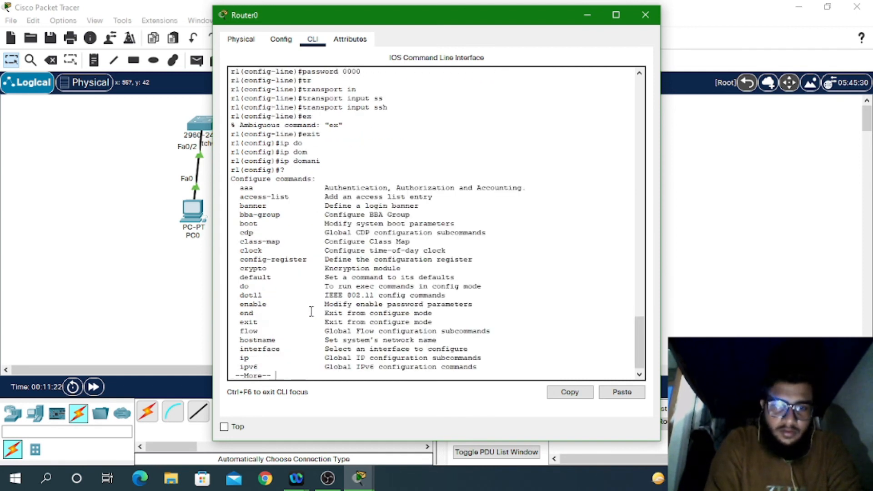
key(BackSpace)
text(p)
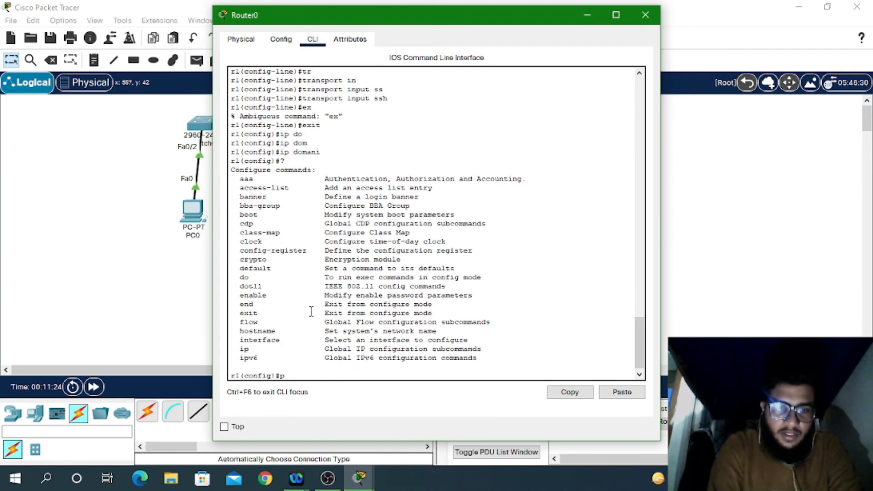
key(BackSpace)
text(ip )
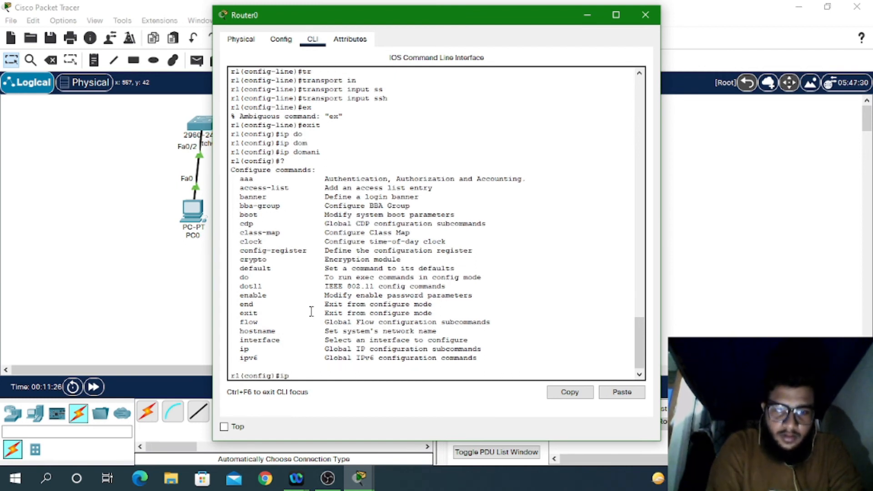
text(?)
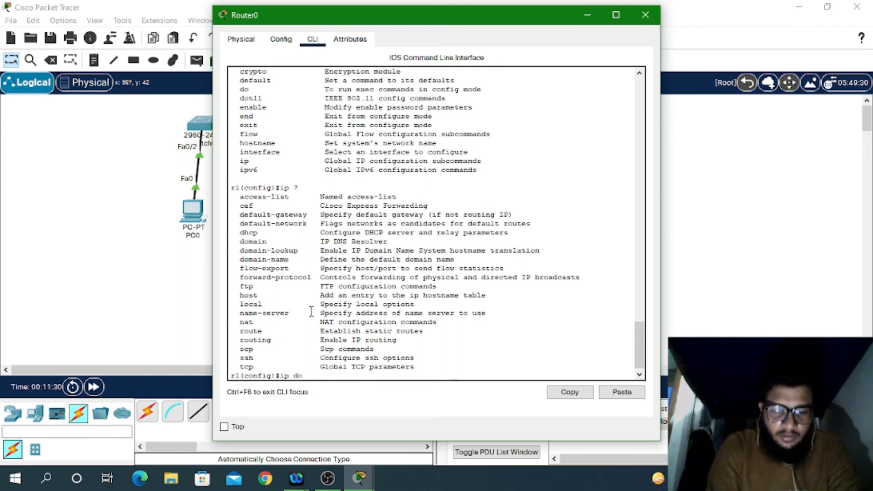
text(domai)
key(Tab)
text(?)
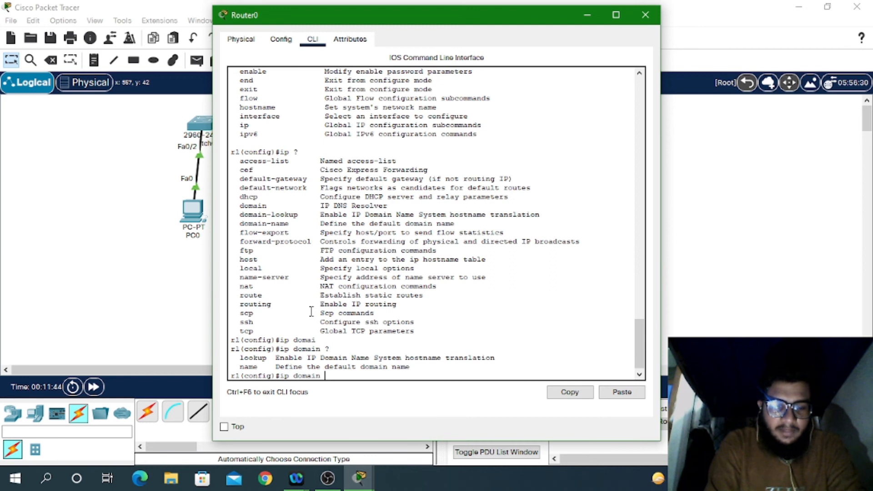
text(cyber)
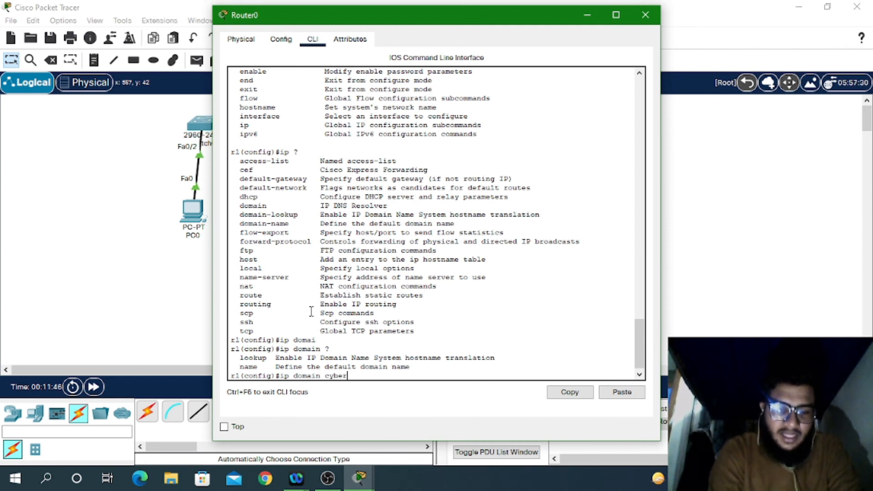
text(hugine)
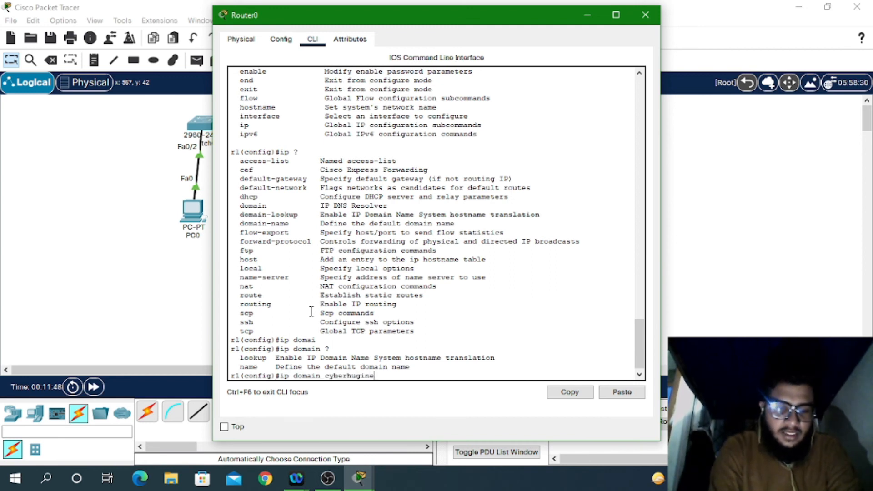
key(BackSpace)
key(BackSpace)
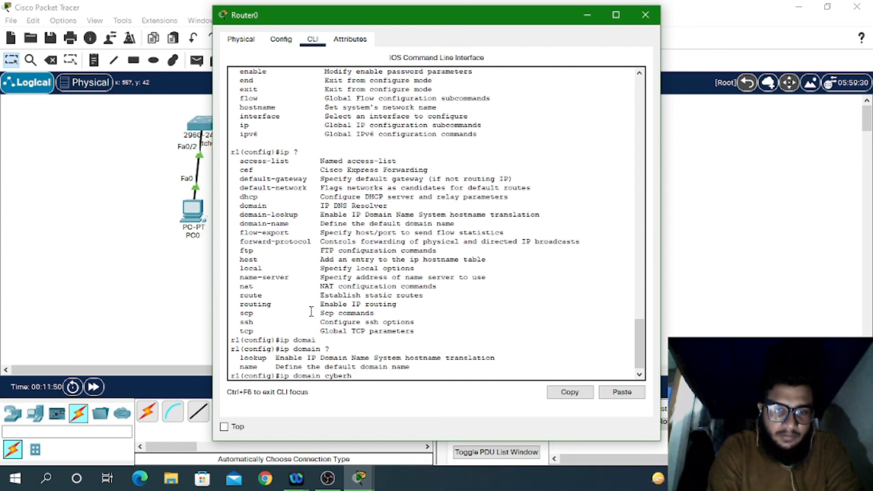
text(ygienesec)
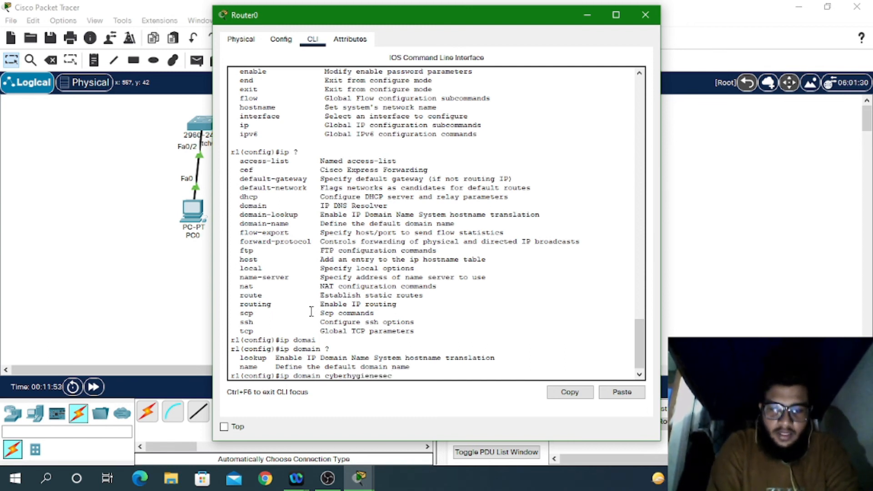
key(Return)
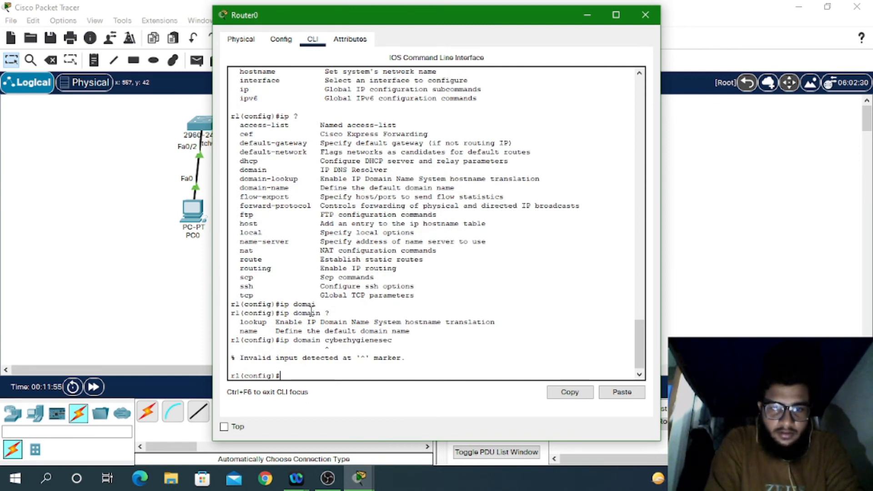
Step: Enter 'ip domain name CYBERHYGIENESEC' to set the router's domain name
key(Up)
key(BackSpace)
key(BackSpace)
key(BackSpace)
key(BackSpace)
key(BackSpace)
key(BackSpace)
key(BackSpace)
key(BackSpace)
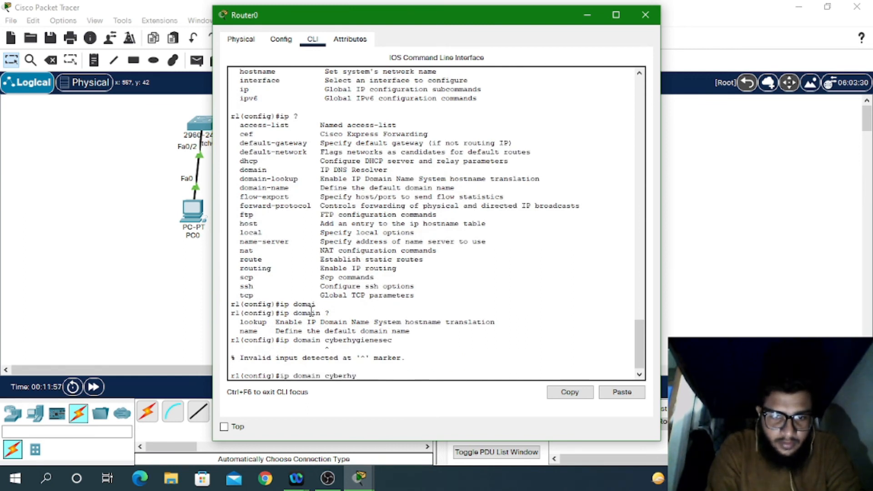
key(BackSpace)
key(BackSpace)
key(BackSpace)
key(BackSpace)
key(BackSpace)
key(BackSpace)
key(BackSpace)
text(?)
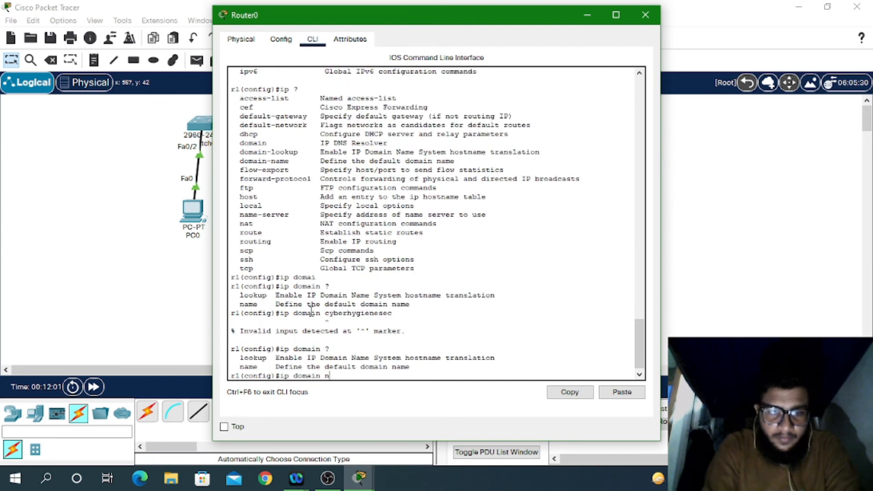
text(n)
key(Tab)
text(CYBER)
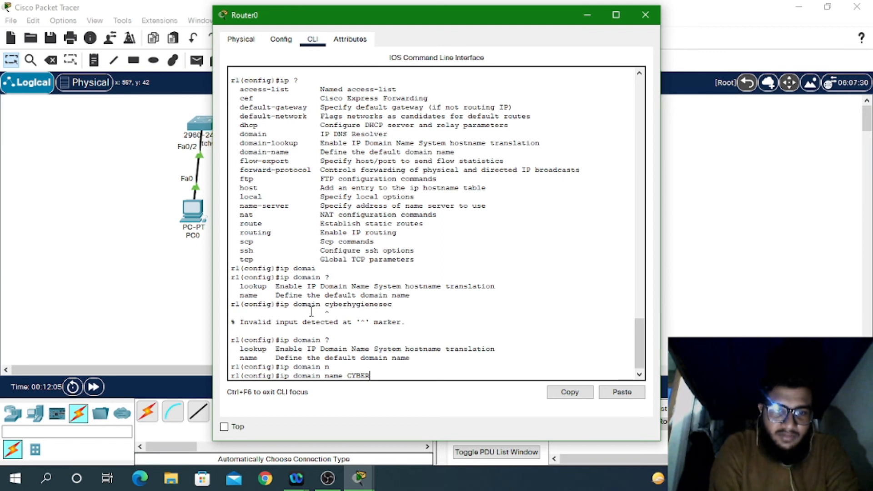
text(H)
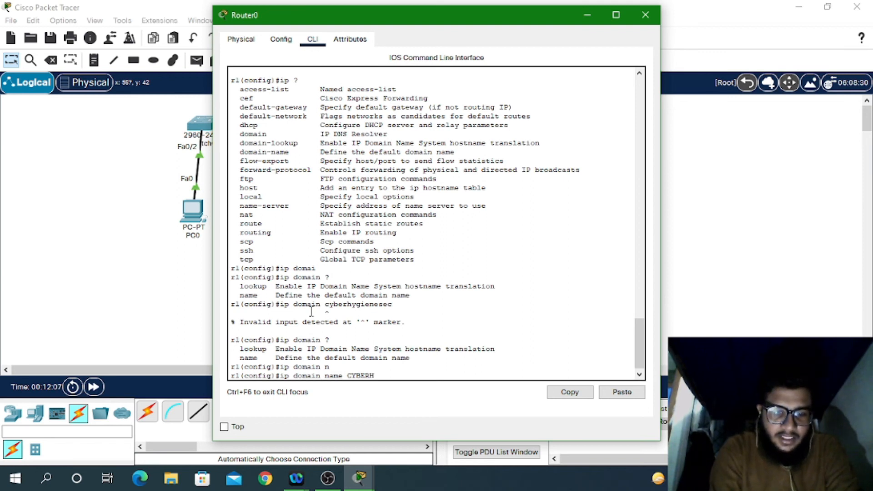
text(YGIENESEC)
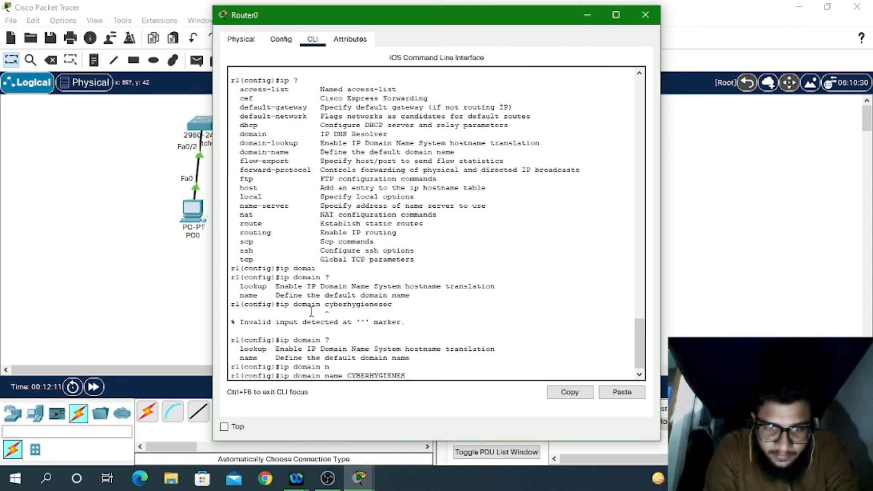
key(BackSpace)
key(BackSpace)
key(BackSpace)
key(BackSpace)
key(BackSpace)
text(NE)
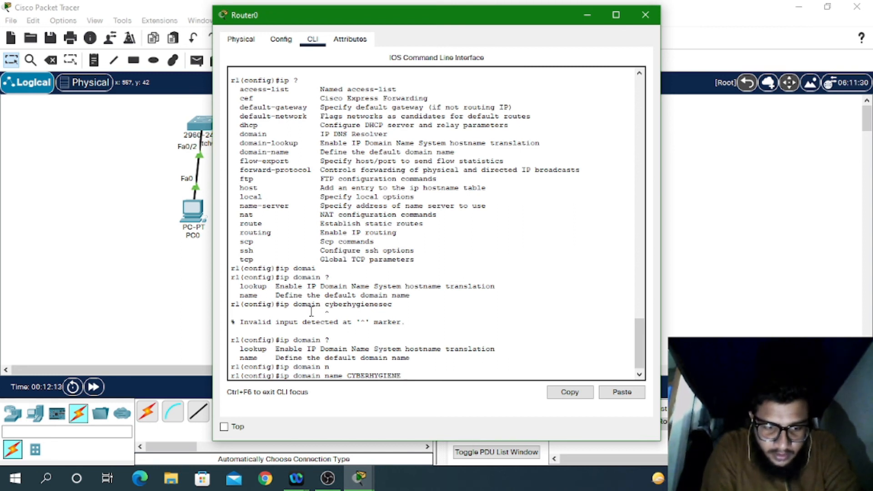
text(SEC)
key(Return)
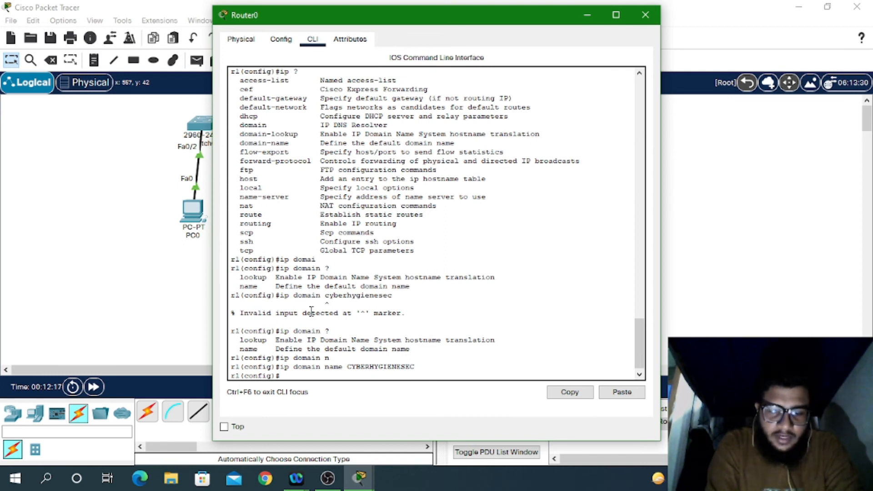
Step: Enter 'ip ssh version 2' on r1
text(IP SS)
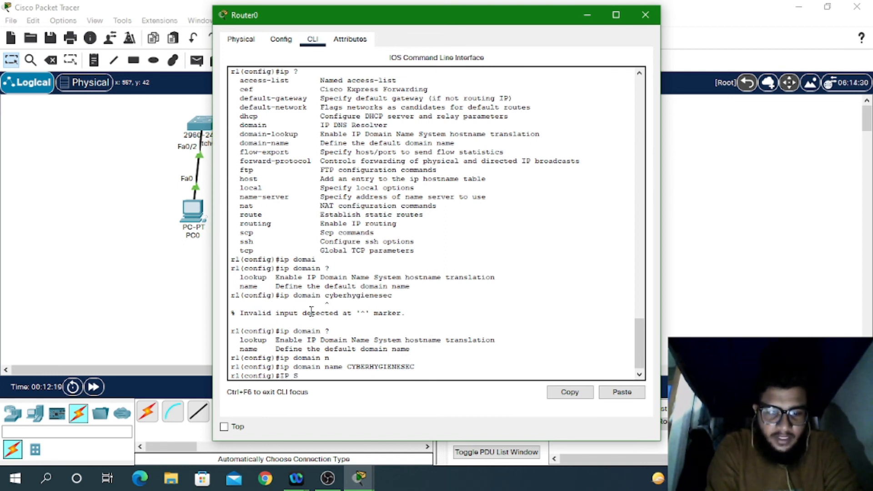
key(Tab)
text(?)
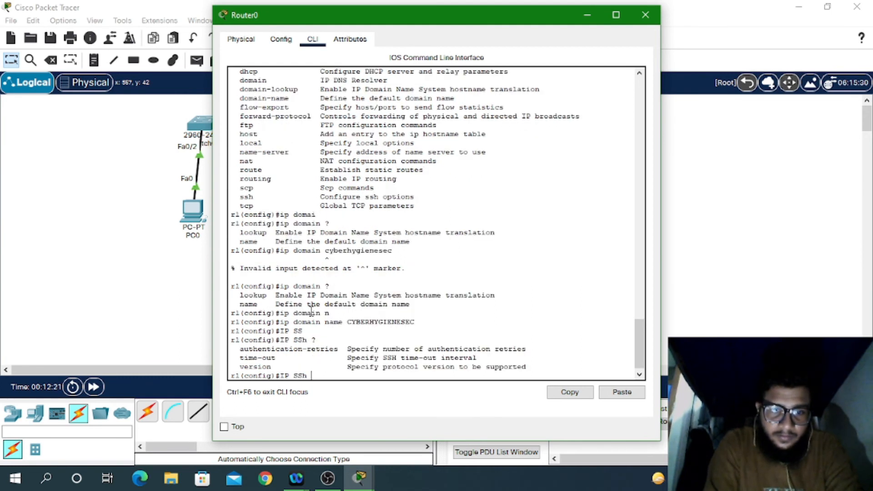
text(V)
key(Tab)
text(2)
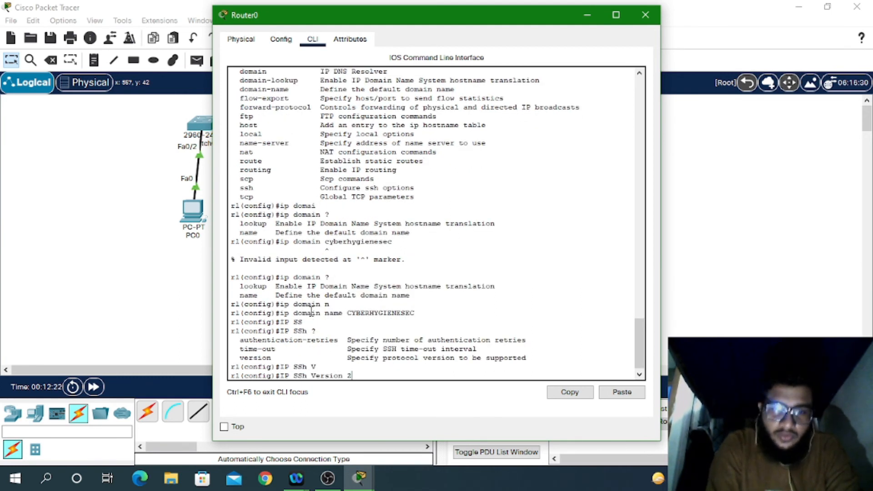
key(Return)
key(Return)
key(Return)
key(Return)
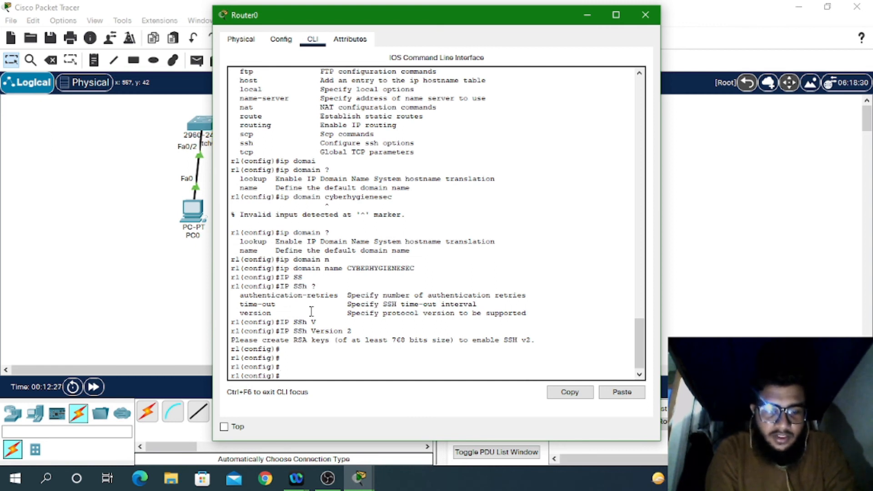
Step: Build the 'crypto key generate rsa' command with Tab completion
text(C)
key(BackSpace)
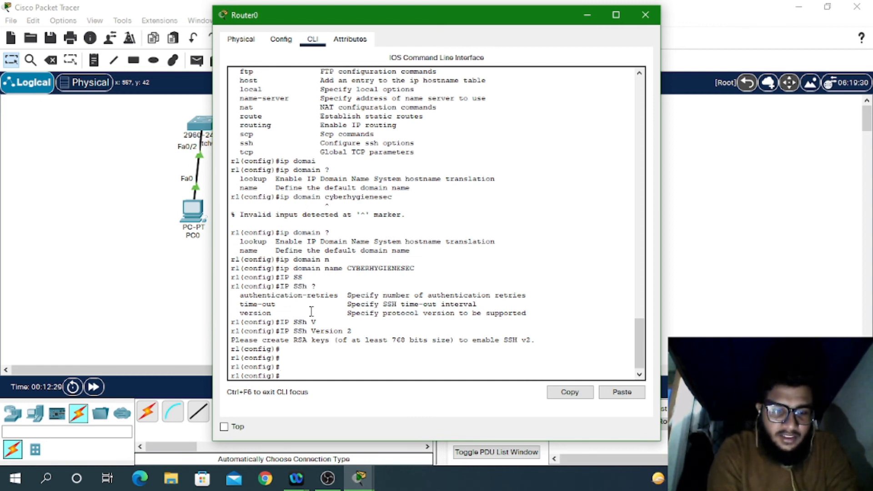
text(cr)
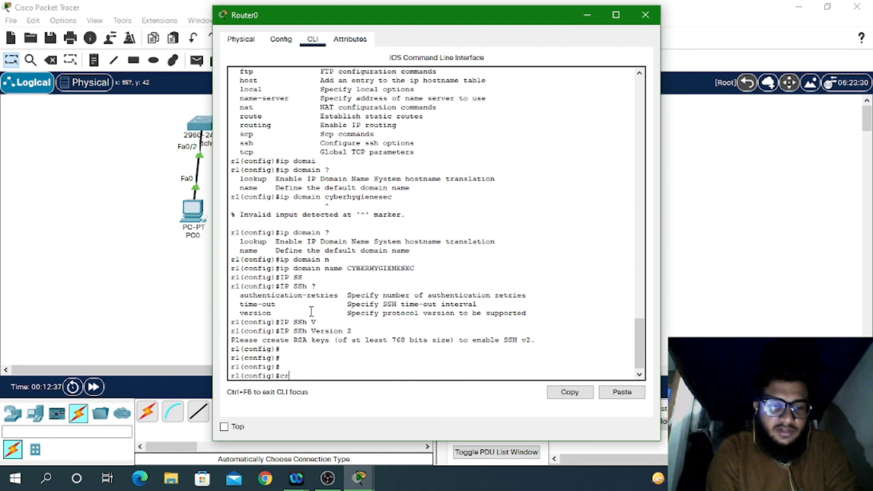
text(y)
key(Tab)
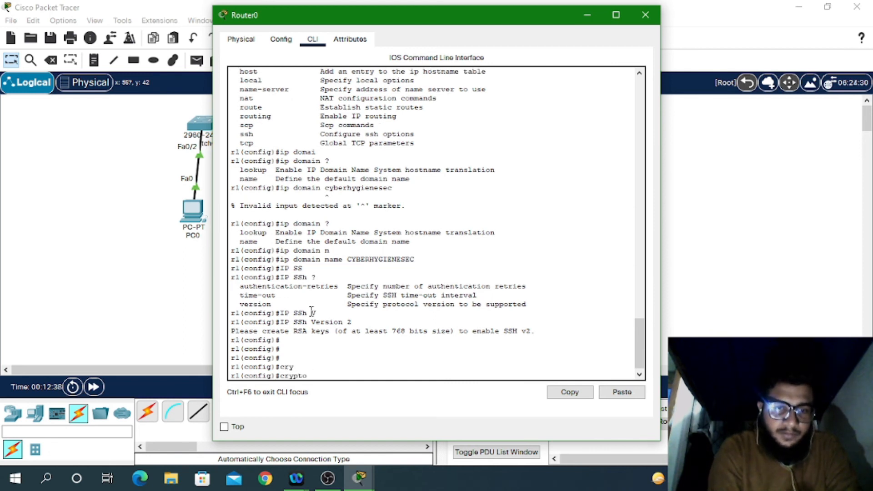
text(k)
key(Tab)
text(g)
key(Tab)
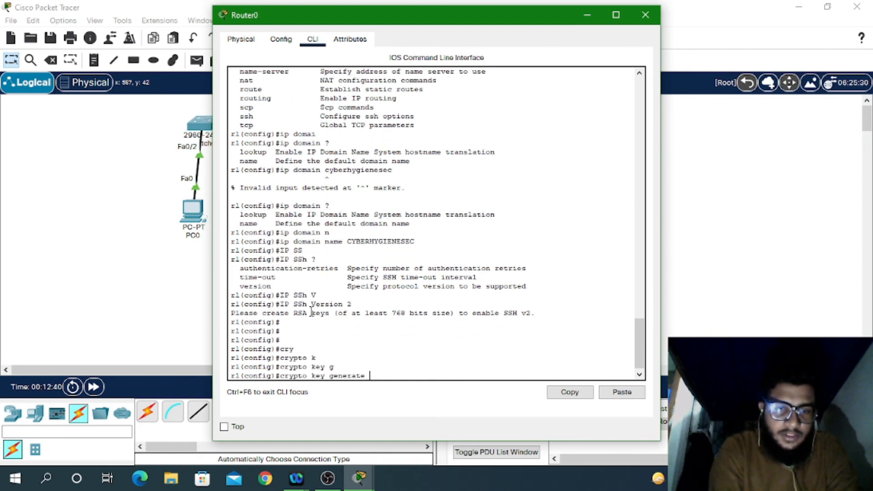
text(r)
key(Tab)
Step: Generate general-keys with modulus 1024, then reapply 'ip ssh version 2'
text(m)
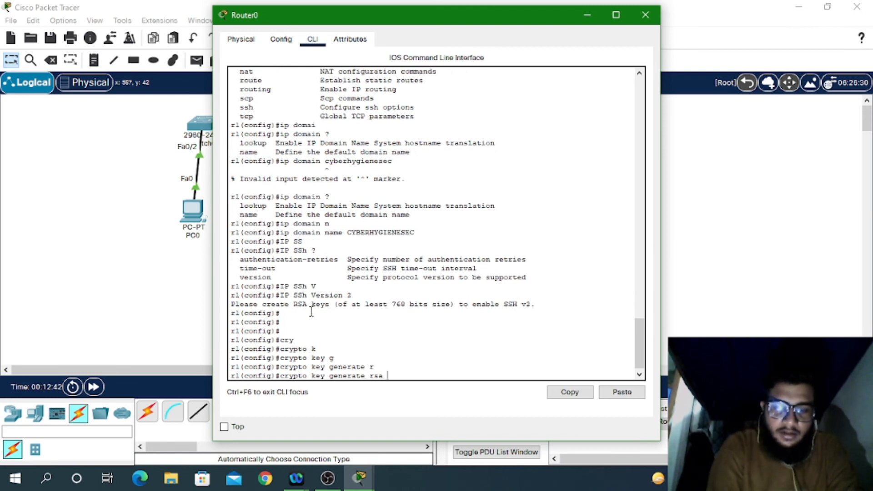
key(Tab)
key(BackSpace)
text(g)
key(Tab)
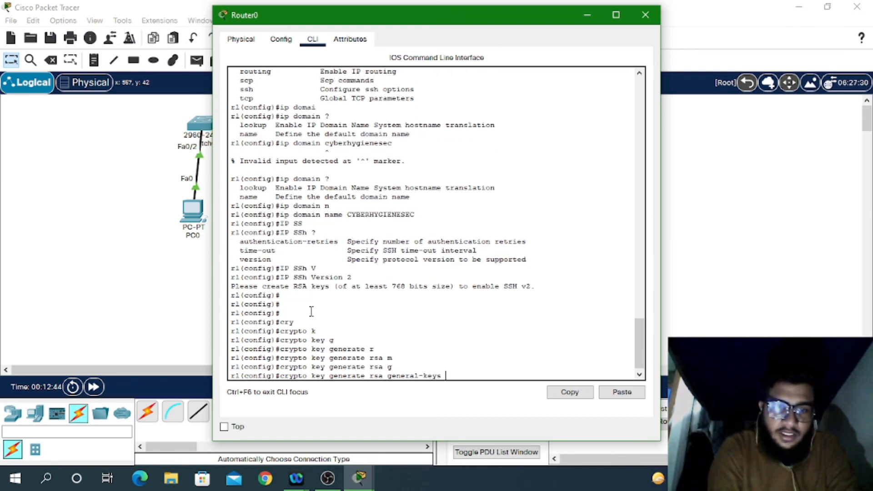
text(m)
key(Tab)
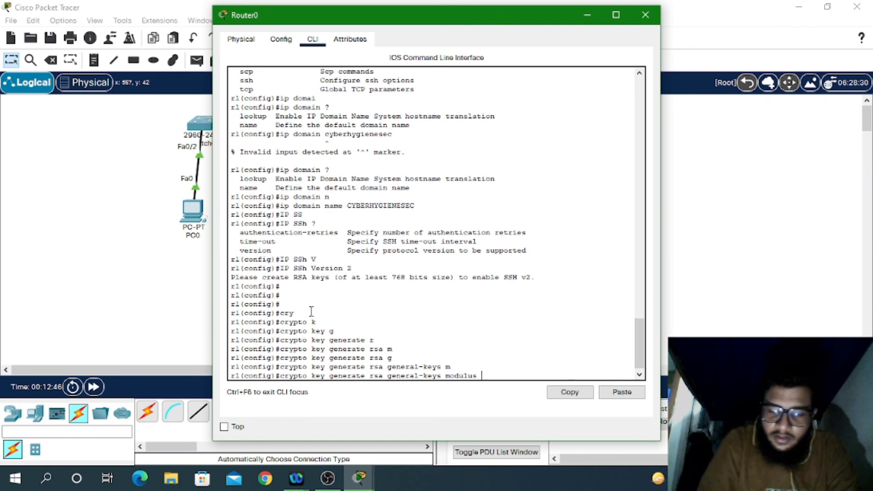
text(1024)
key(BackSpace)
key(BackSpace)
key(BackSpace)
key(BackSpace)
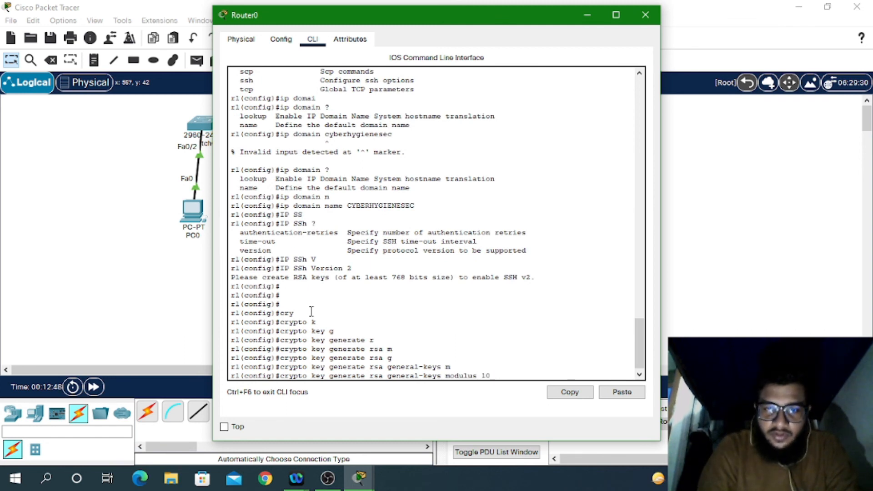
text(?)
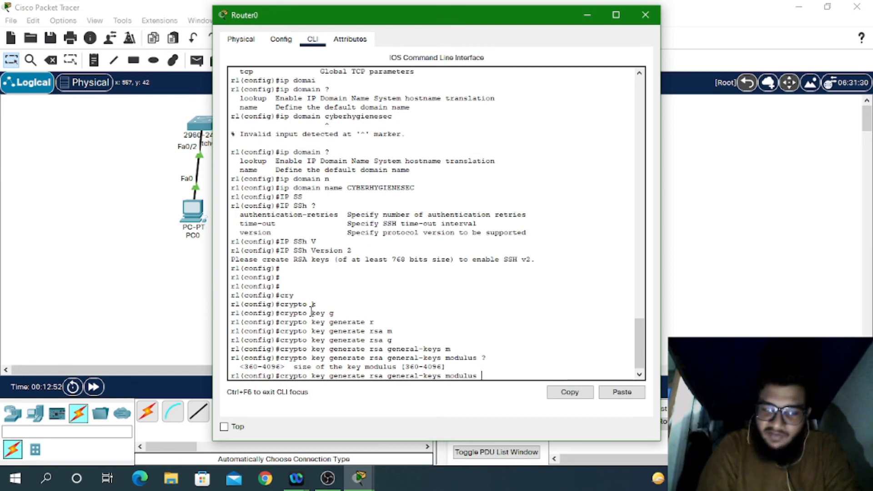
text(10)
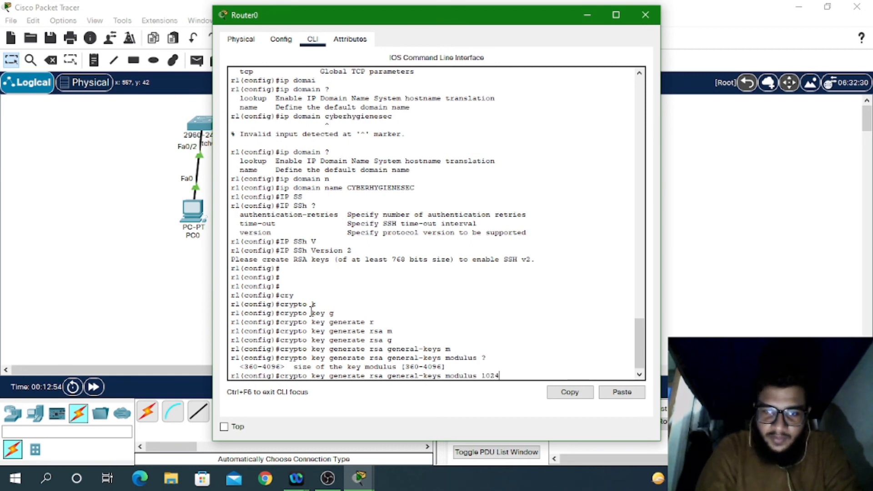
key(Return)
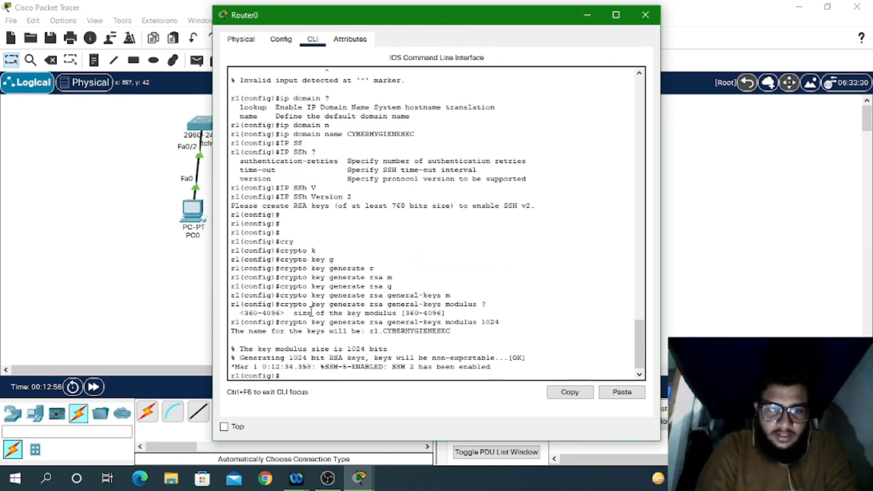
key(Up)
key(Up)
key(Return)
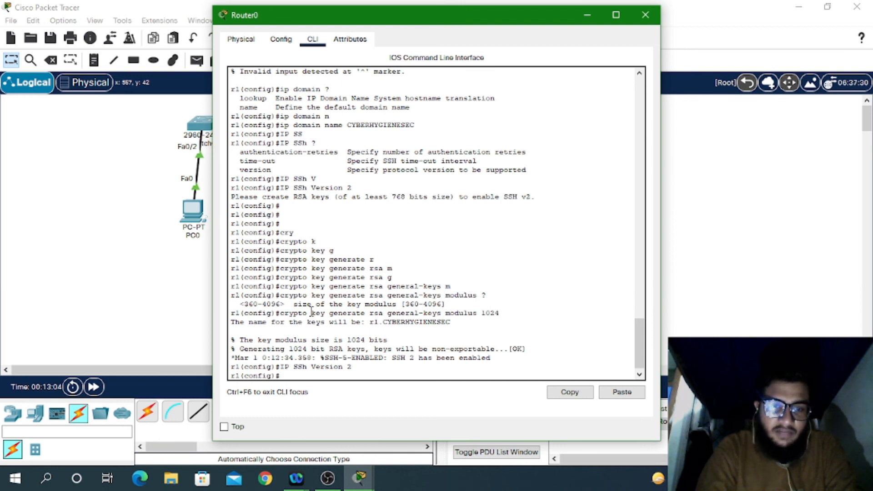
Step: Leave configuration mode and save r1's configuration with 'wr'
key(ctrl+z)
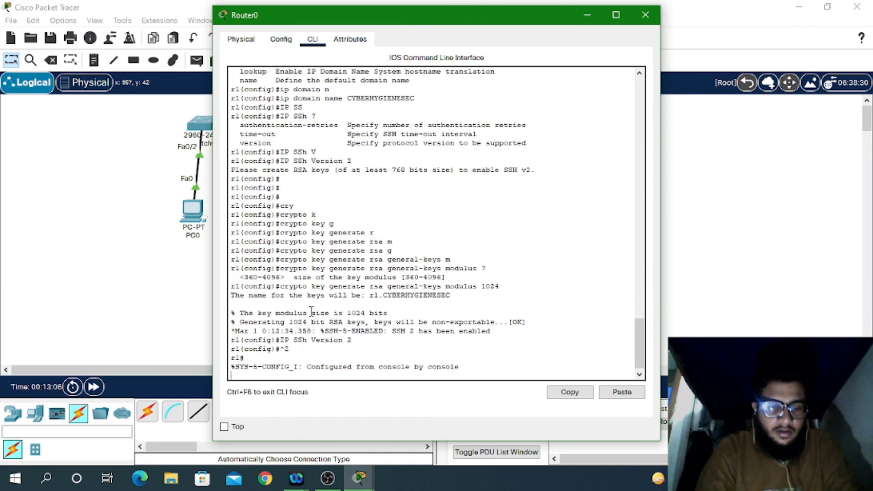
text(sswr)
key(Return)
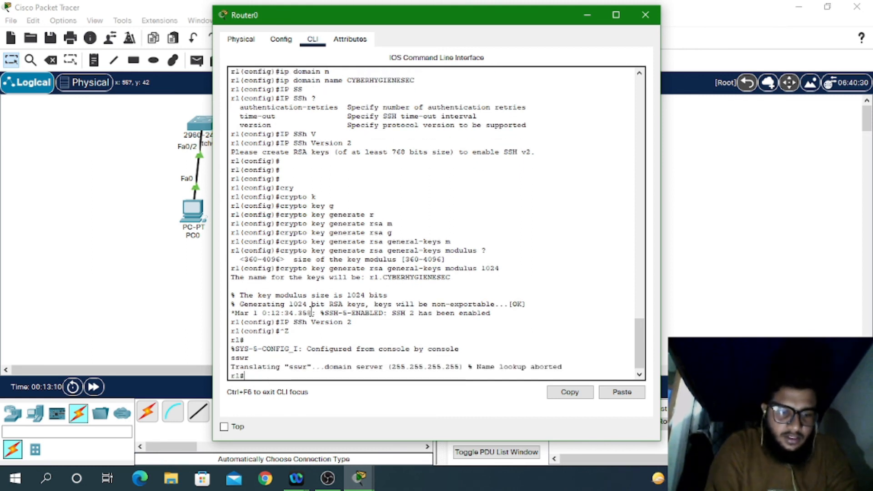
text(wr)
key(Return)
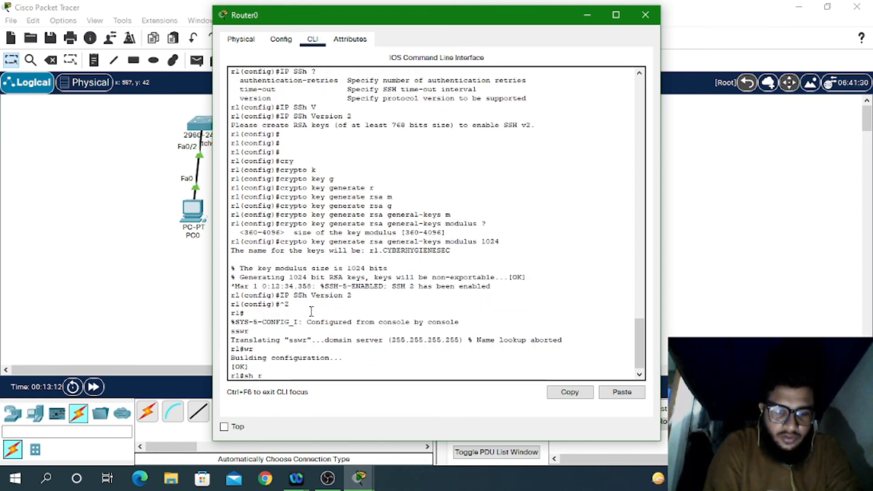
Step: Display the running configuration and highlight the vty password and SSH settings
text(sh run)
key(Return)
key(space)
key(space)
key(space)
key(space)
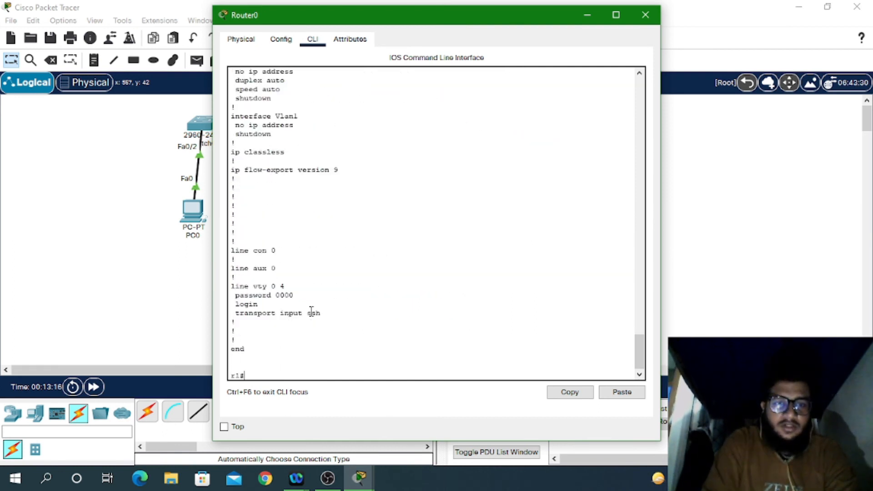
drag(327, 323, 245, 217)
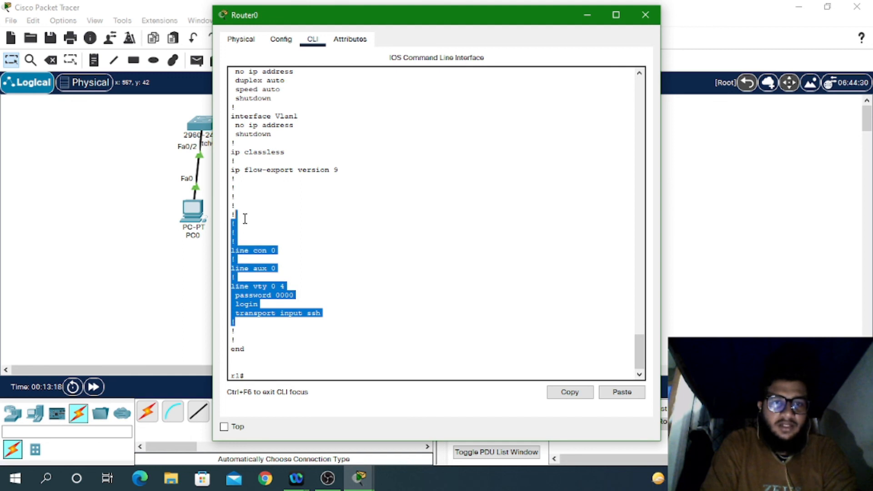
click(292, 130)
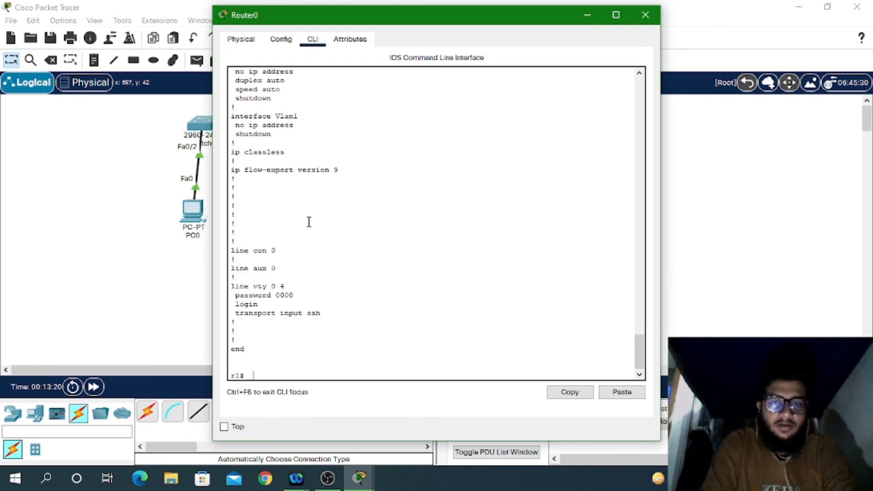
Step: Scroll through the 'sh run' output, then maximize the Router0 window
scroll(312, 305, up, 15)
scroll(312, 305, up, 10)
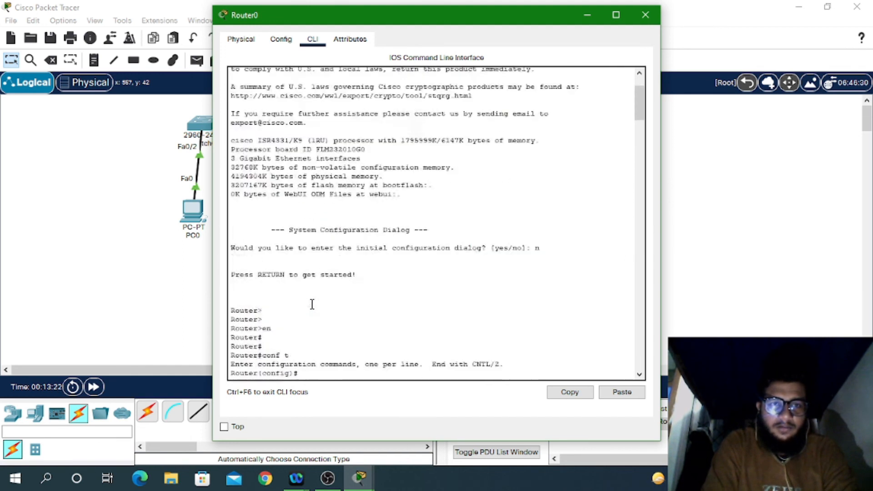
scroll(312, 304, down, 20)
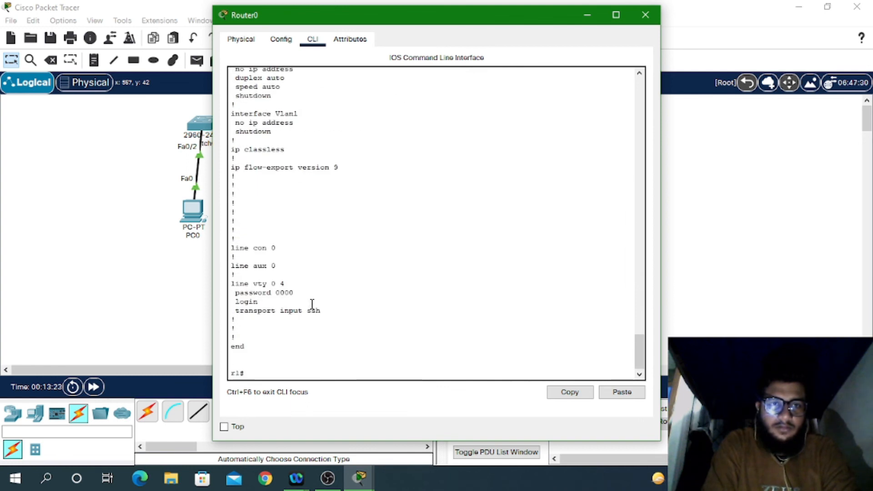
scroll(312, 304, up, 10)
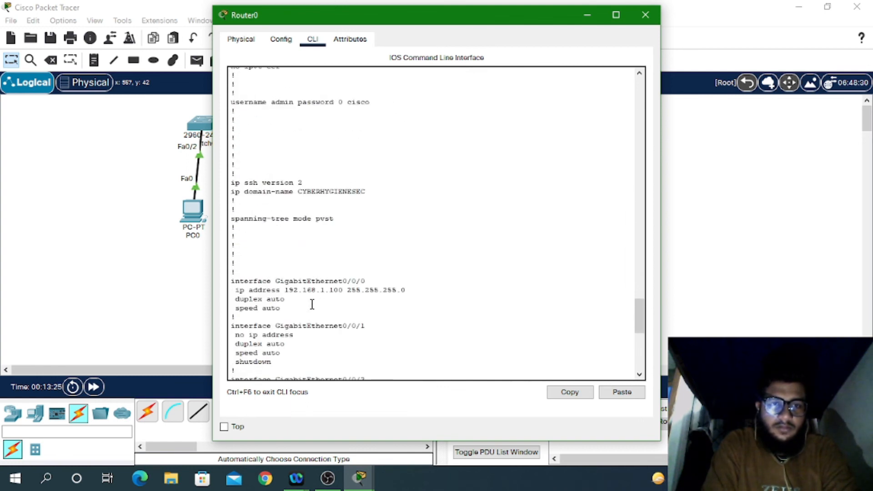
scroll(312, 304, up, 8)
scroll(312, 304, down, 4)
scroll(312, 304, up, 5)
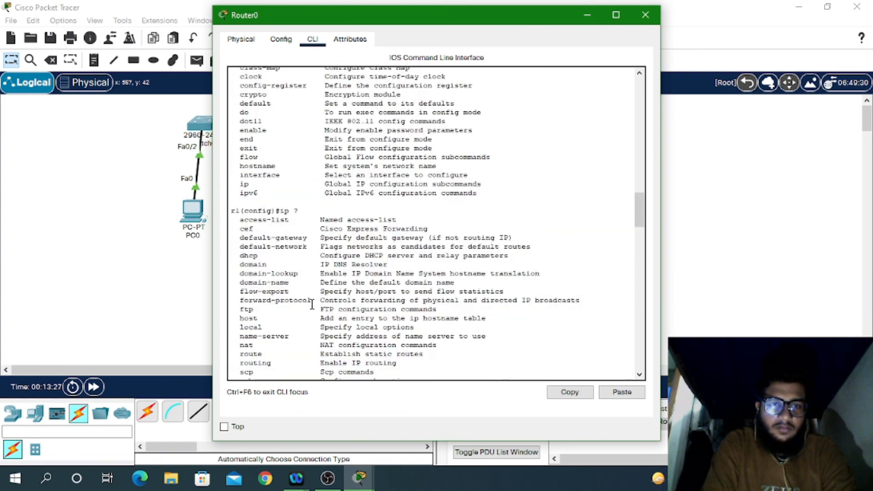
scroll(312, 305, down, 2)
scroll(312, 305, up, 20)
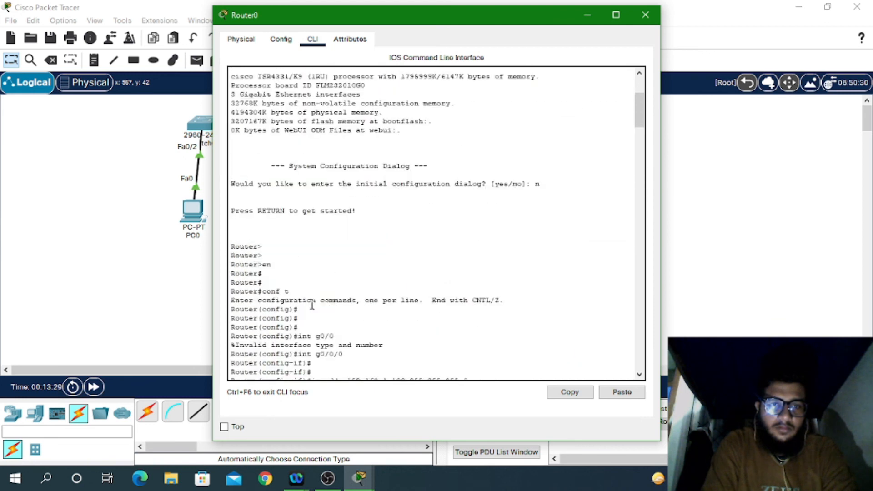
scroll(312, 305, down, 20)
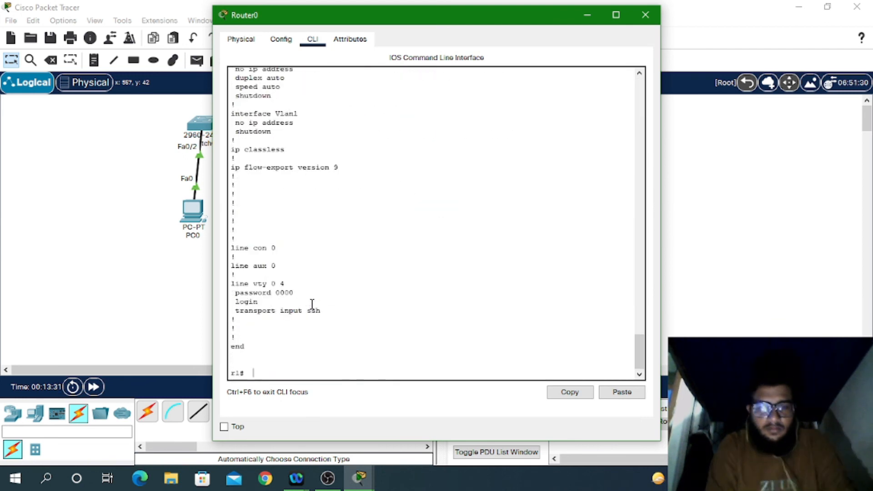
key(BackSpace)
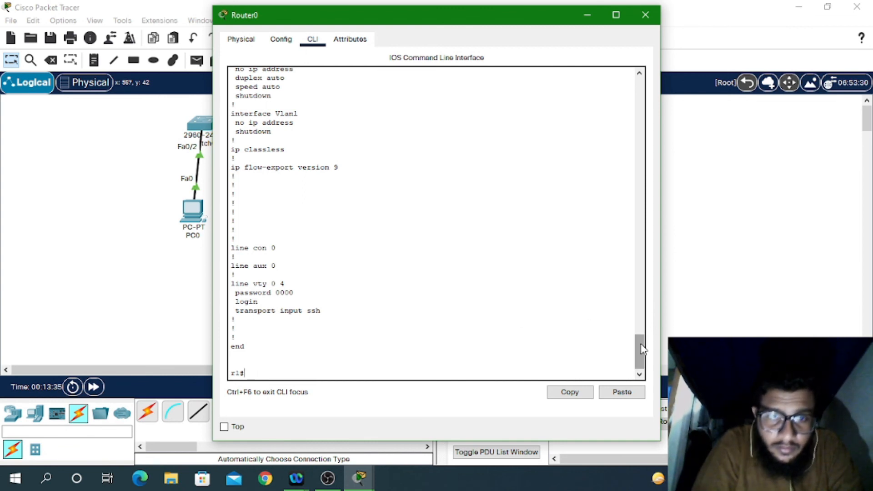
drag(640, 351, 662, 272)
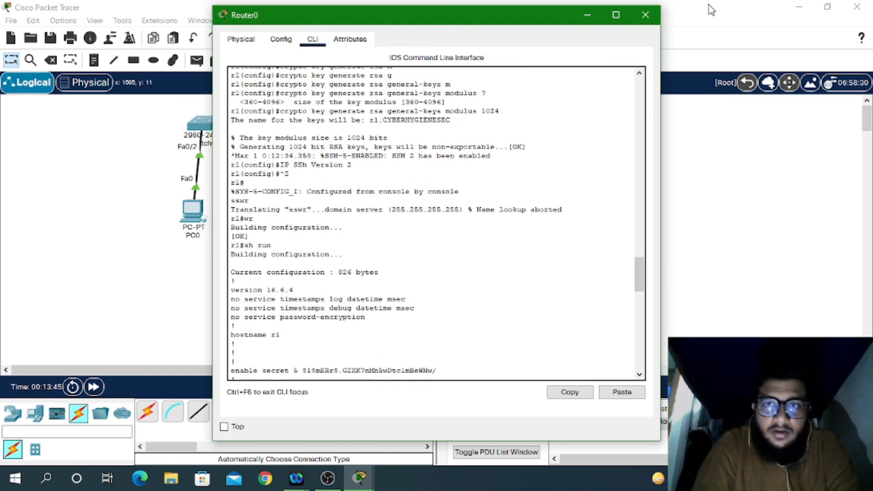
click(616, 15)
Step: Close Router0's console and open PC0's Command Prompt maximized to full screen
click(855, 10)
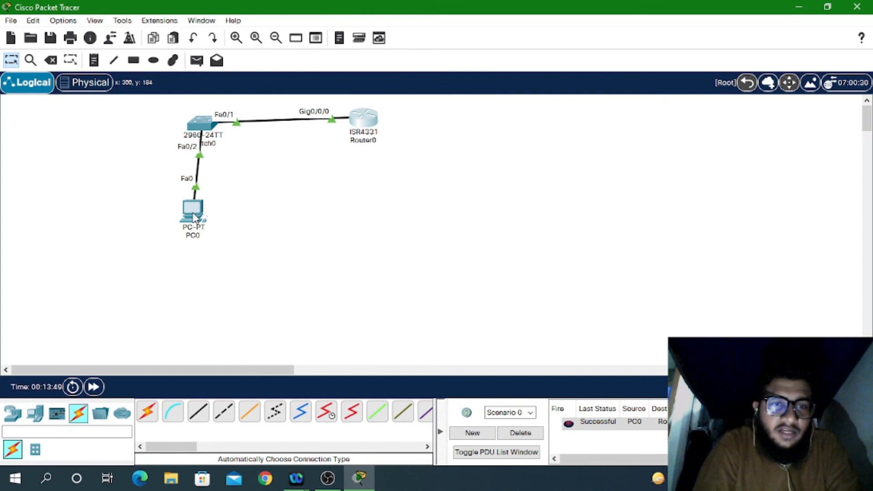
mouse_move(193, 216)
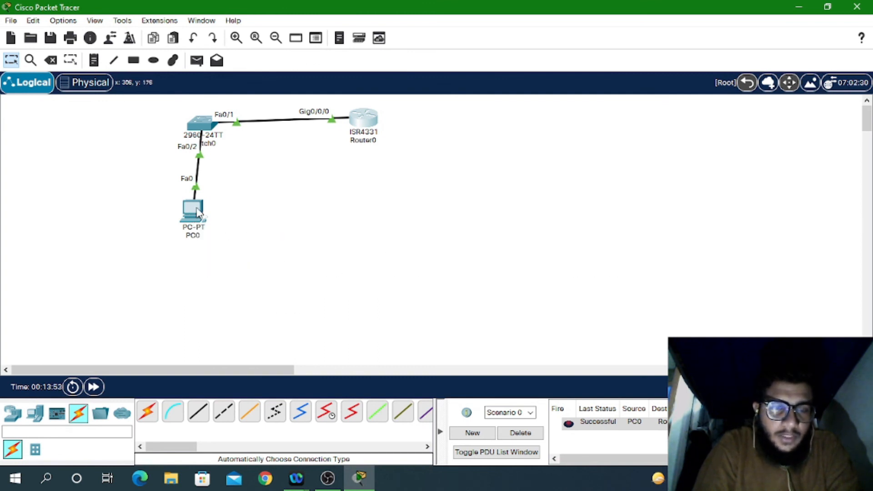
click(197, 212)
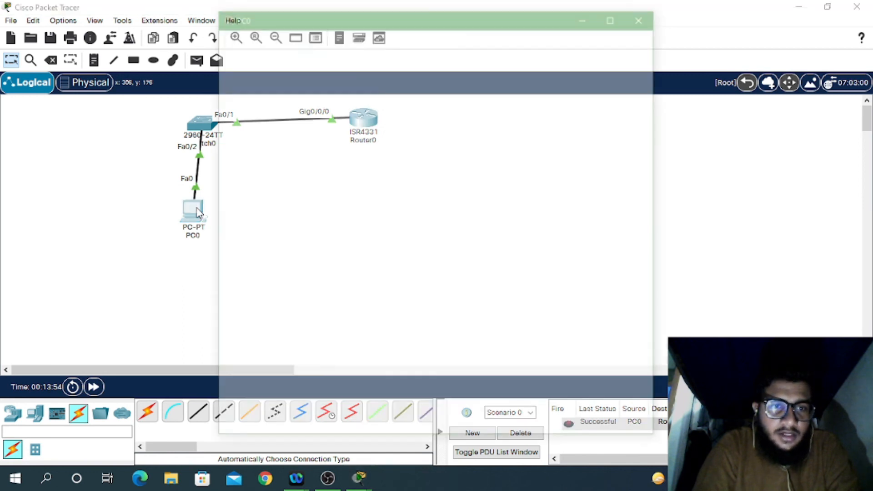
click(503, 86)
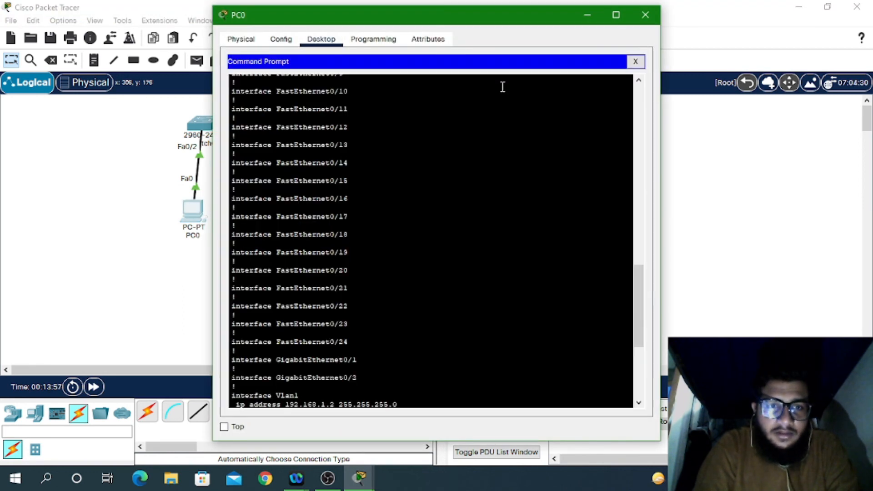
key(Return)
key(Return)
key(Return)
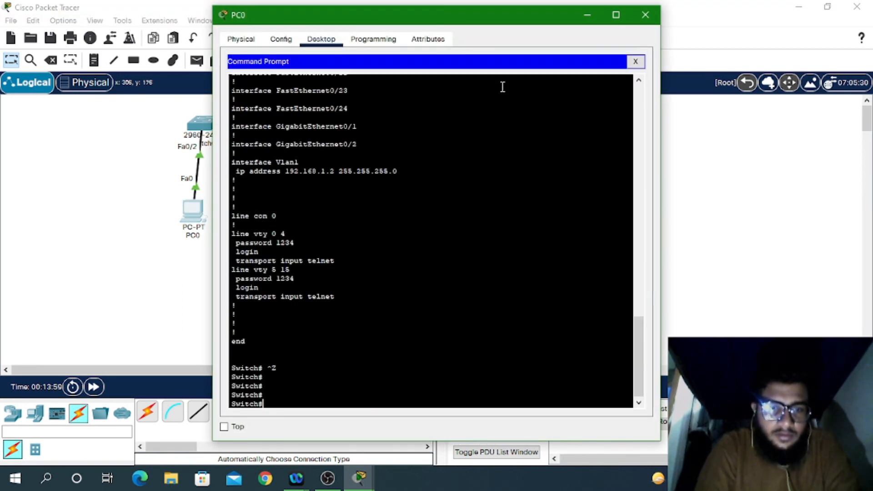
text(ew)
key(Return)
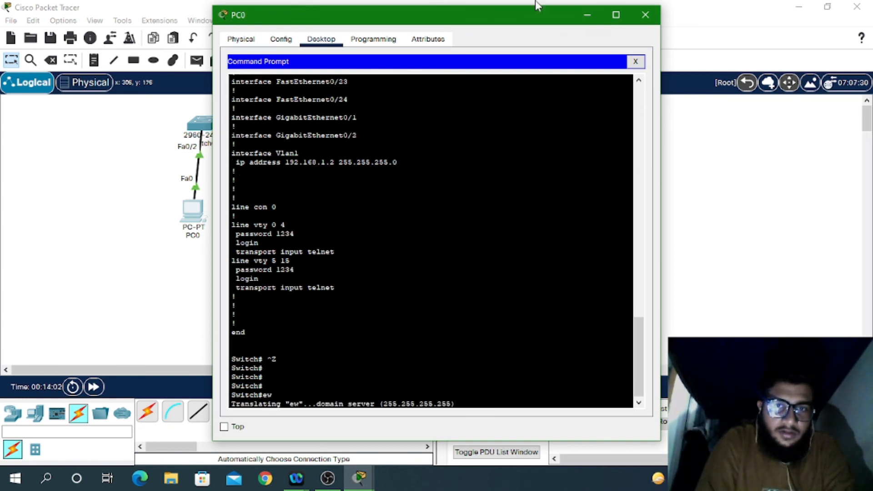
drag(521, 21, 774, 1)
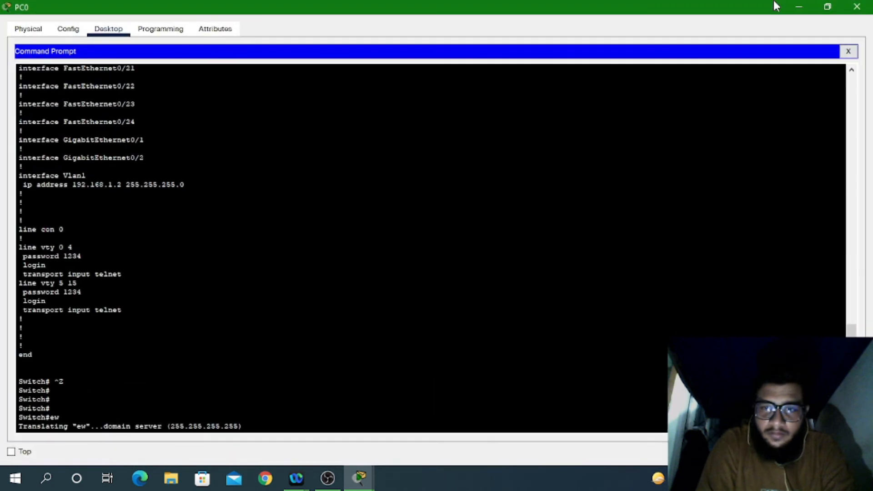
Step: Abort the pending name lookup and exit PC0's leftover telnet session to Switch0
key(ctrl+shift+6)
key(Return)
key(Return)
key(Return)
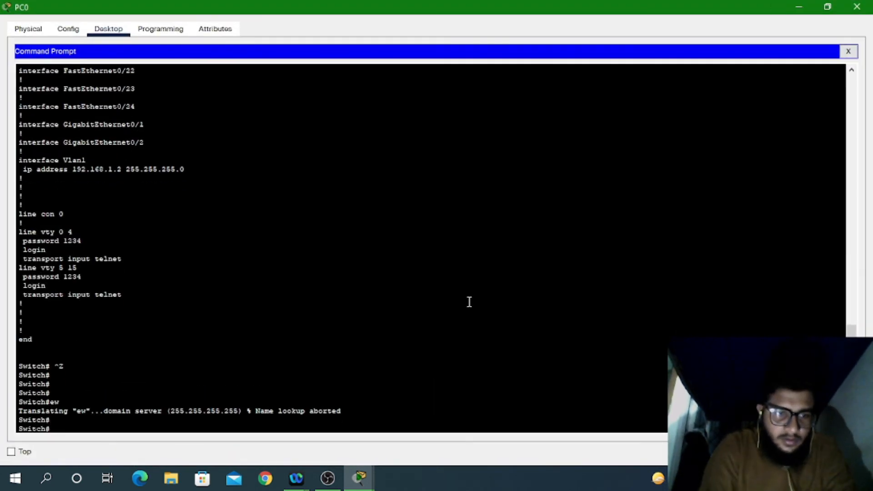
text(exit)
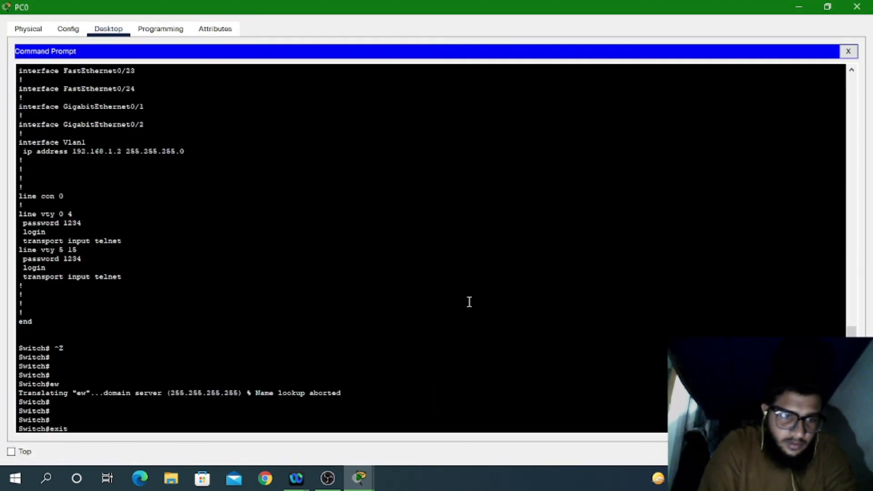
key(Return)
key(Return)
key(Return)
key(Return)
key(Return)
key(Return)
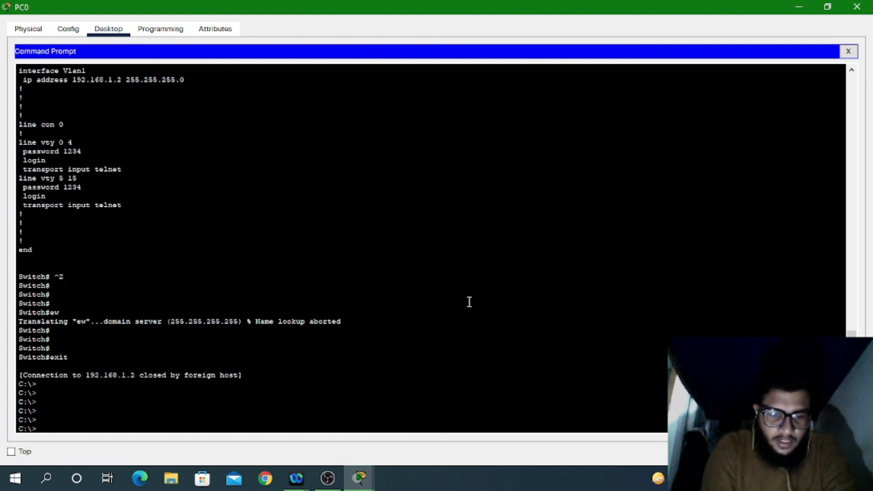
Step: SSH from PC0 into r1 at 192.168.1.100 as user admin and enter the login password
text(ss)
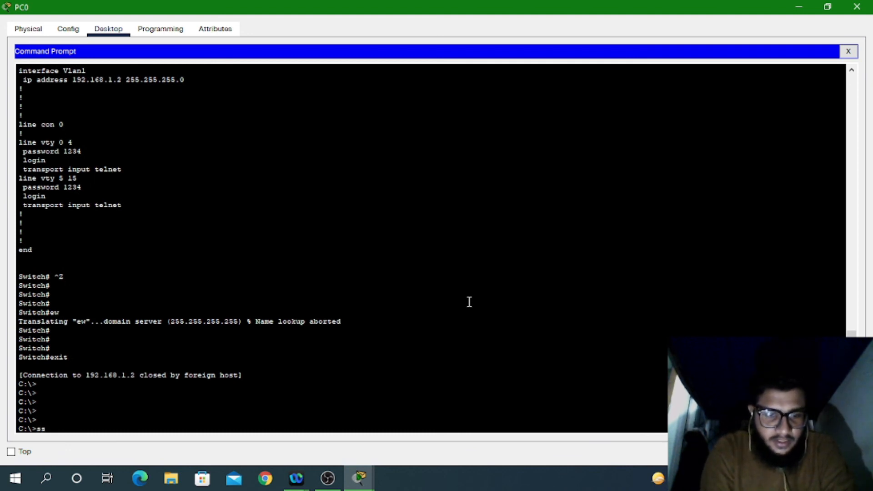
text(h -l )
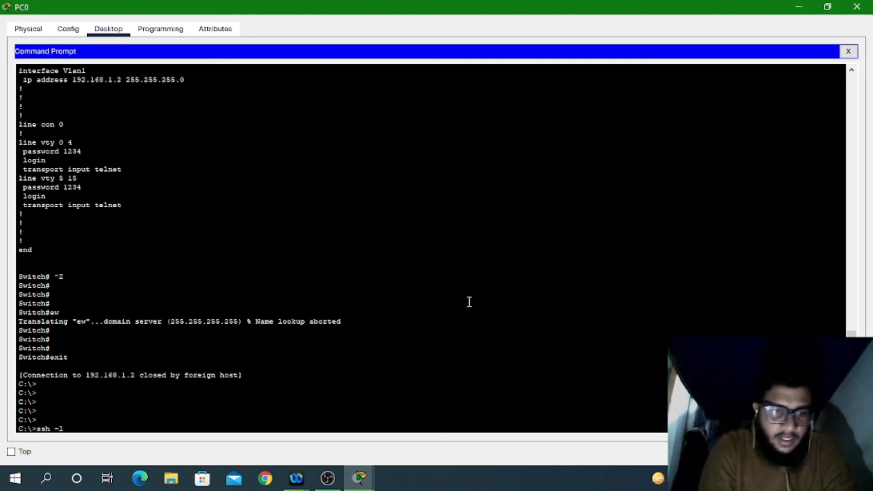
text(a)
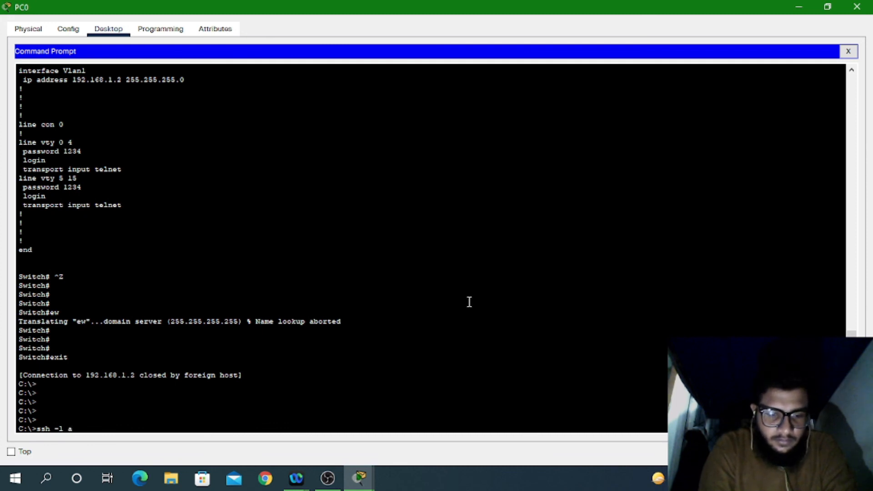
text(dmin )
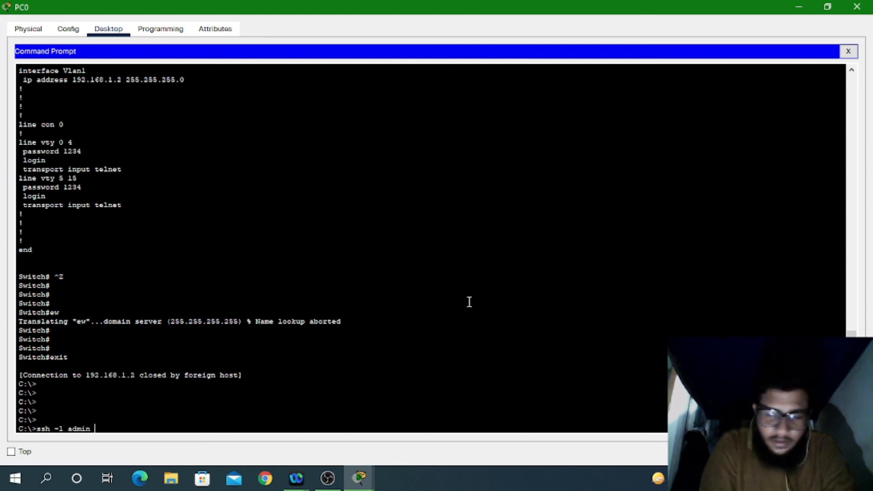
text(192.168.1.100)
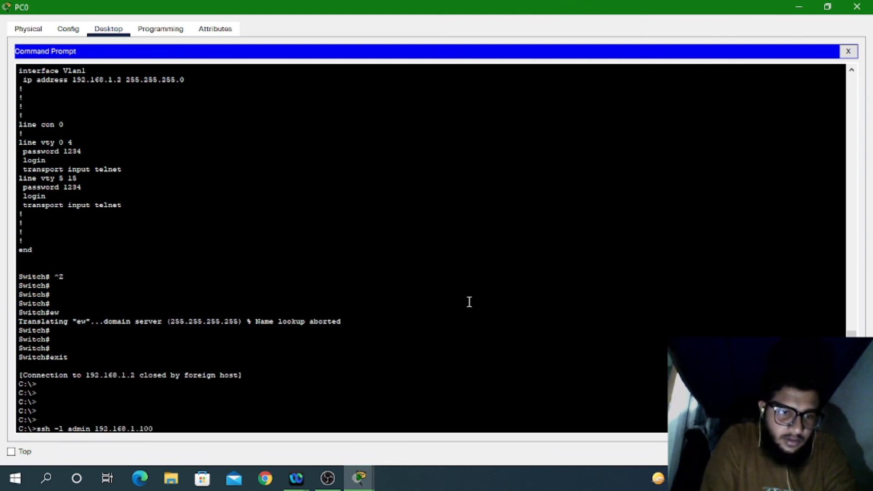
key(Return)
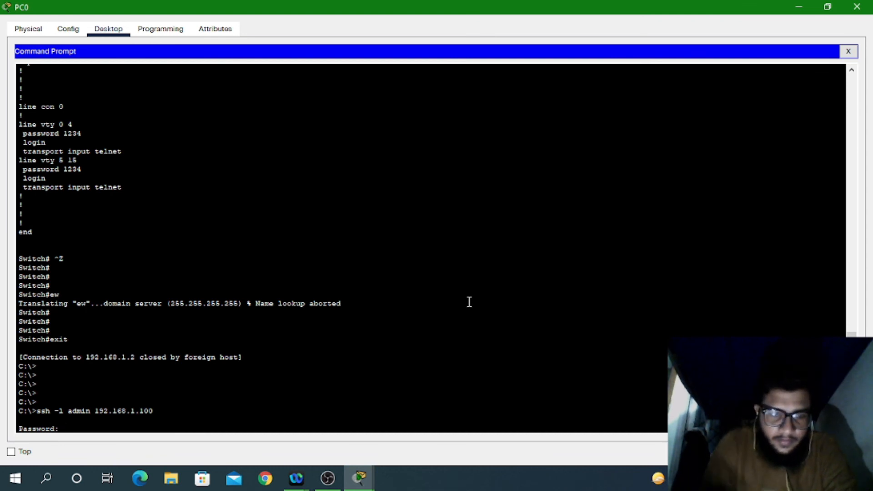
key(Return)
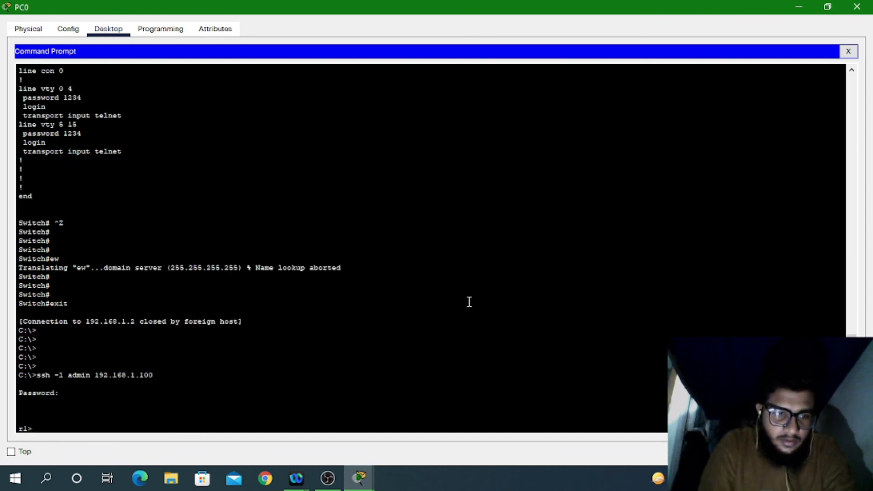
Step: Enter privileged mode on r1 with en and the enable password
text(en)
key(Return)
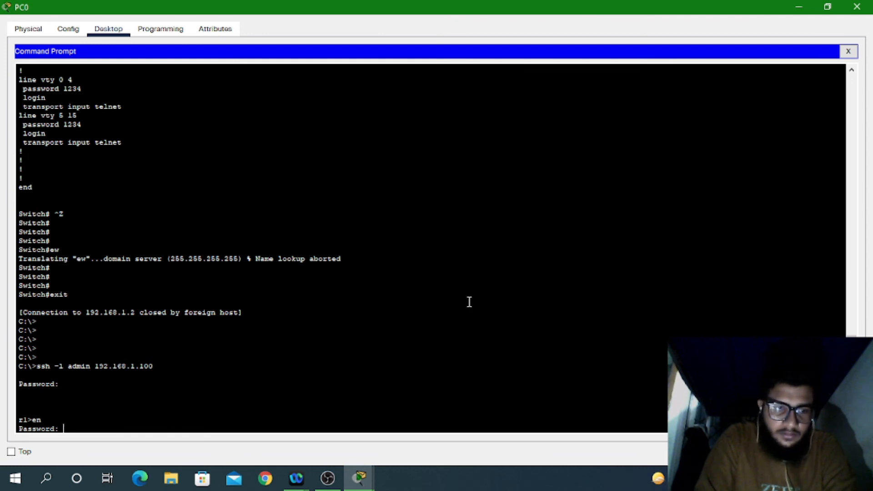
key(Return)
Step: List r1's full running configuration with sh run, then close PC0's terminal
text(sh )
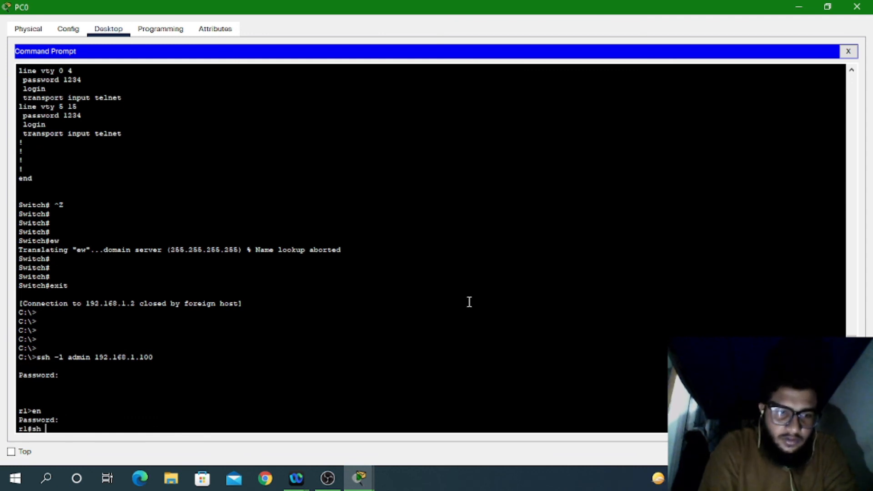
text(r)
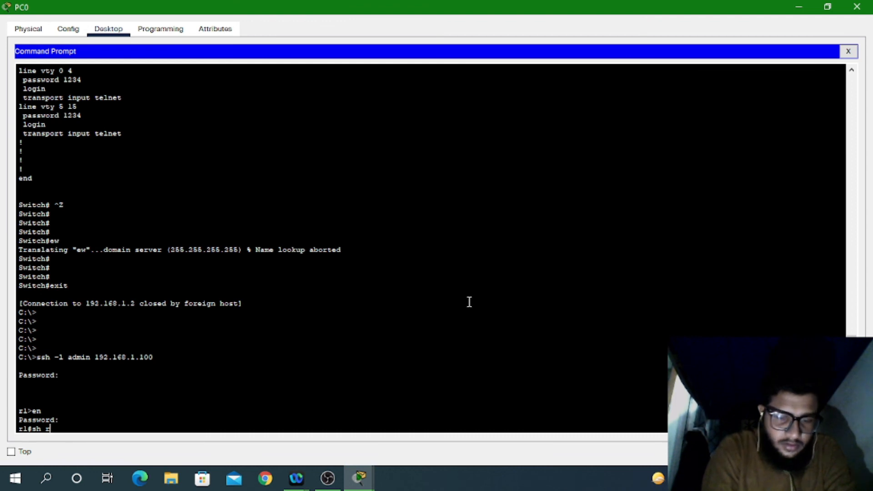
text(un)
key(Return)
key(space)
key(space)
key(space)
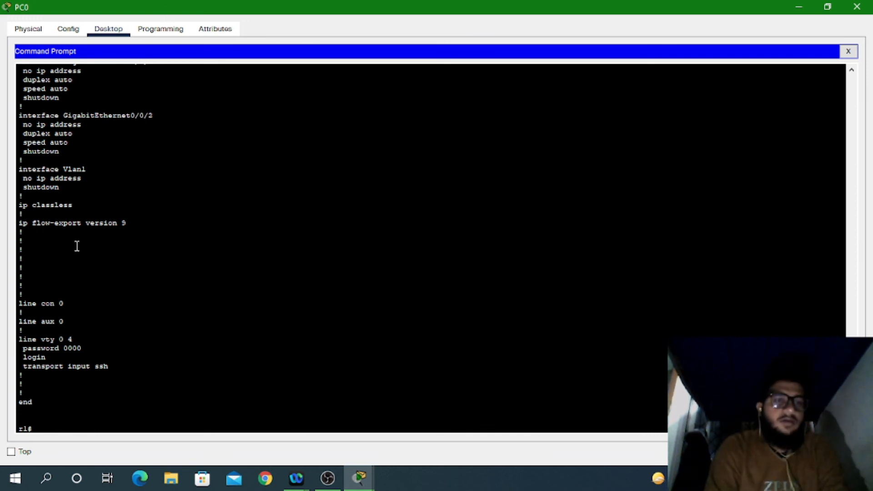
drag(76, 248, 33, 115)
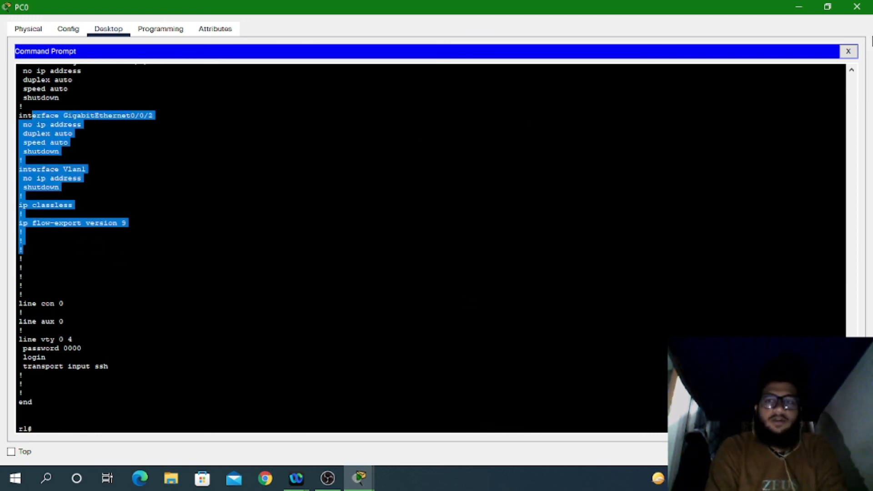
click(849, 52)
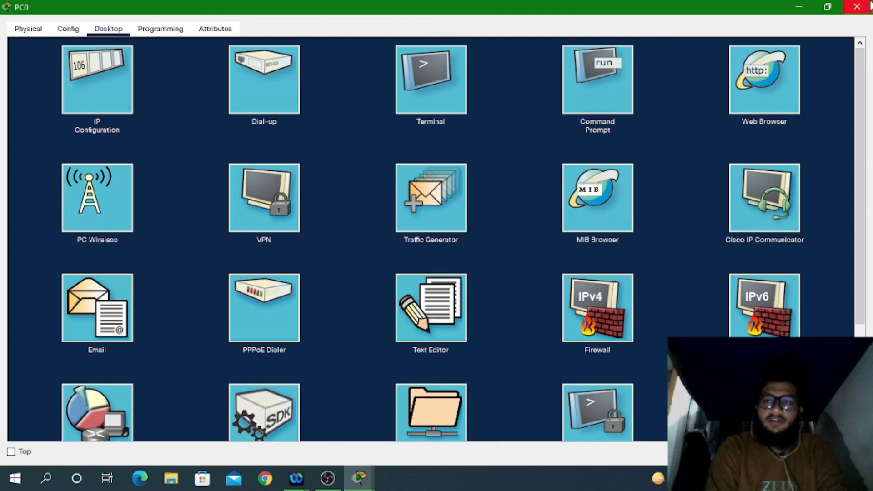
Step: Close PC0's window to return to the topology and switch over to OBS
click(869, 5)
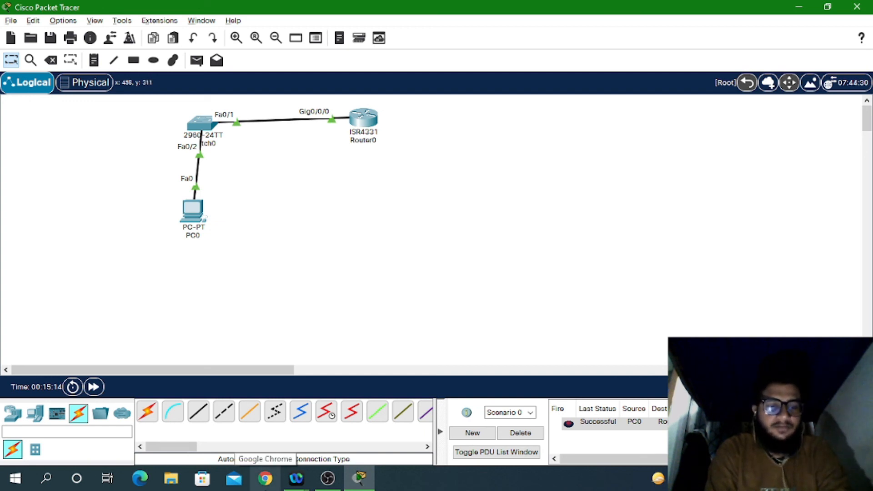
key(alt+Tab)
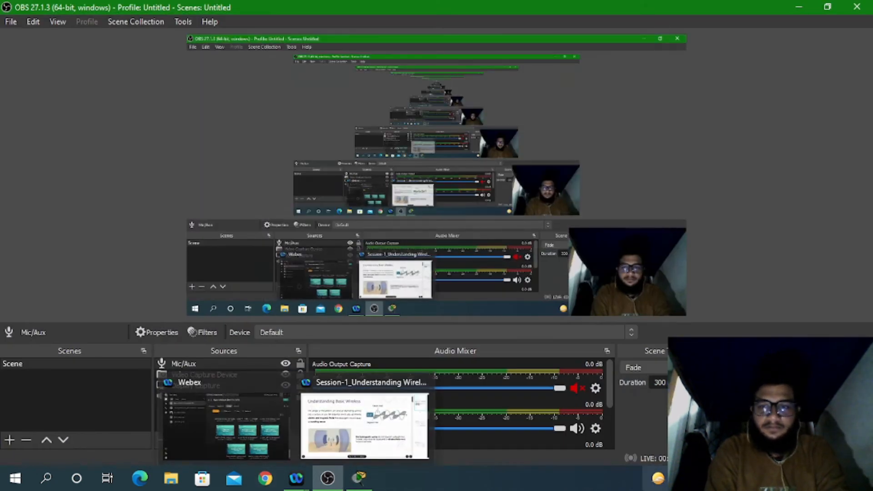